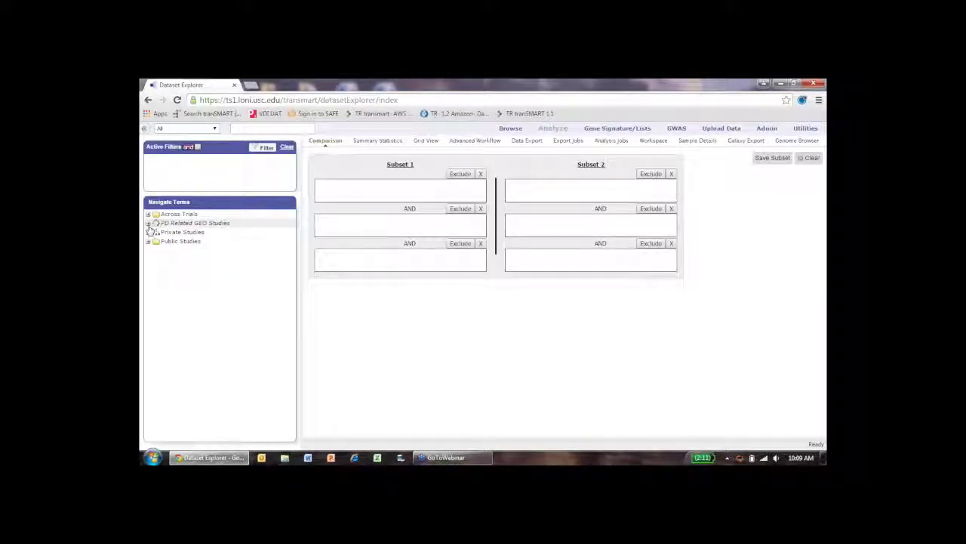
- Review the studies under PD Related GEO Studies, Private Studies and Public Studies, leaving only Private Studies expanded
{"action": "left_click", "coordinate": [148, 223]}
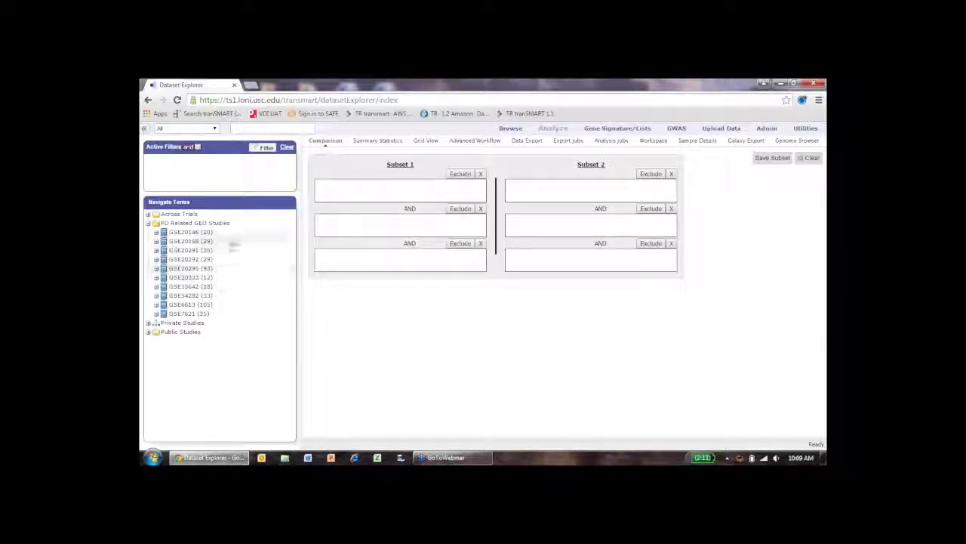
{"action": "left_click", "coordinate": [148, 332]}
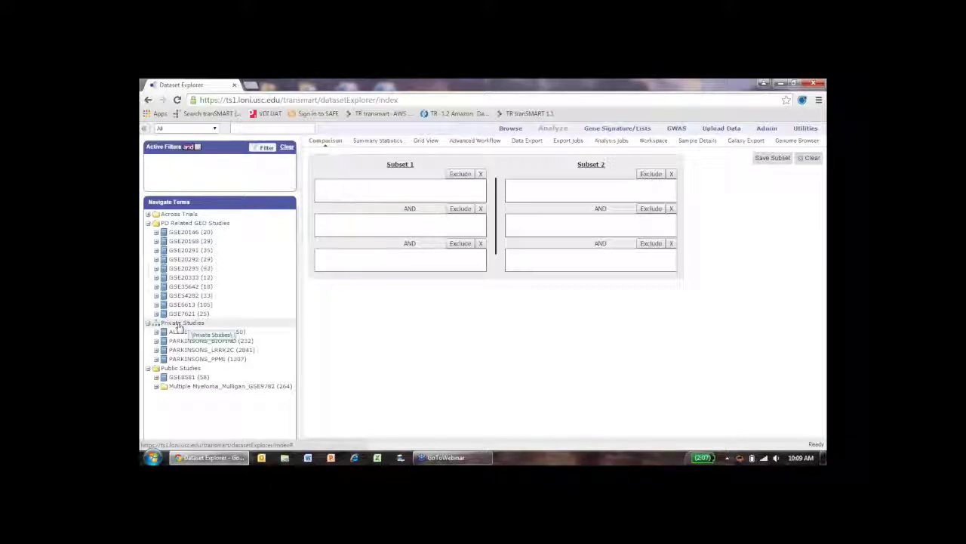
{"action": "left_click", "coordinate": [149, 224]}
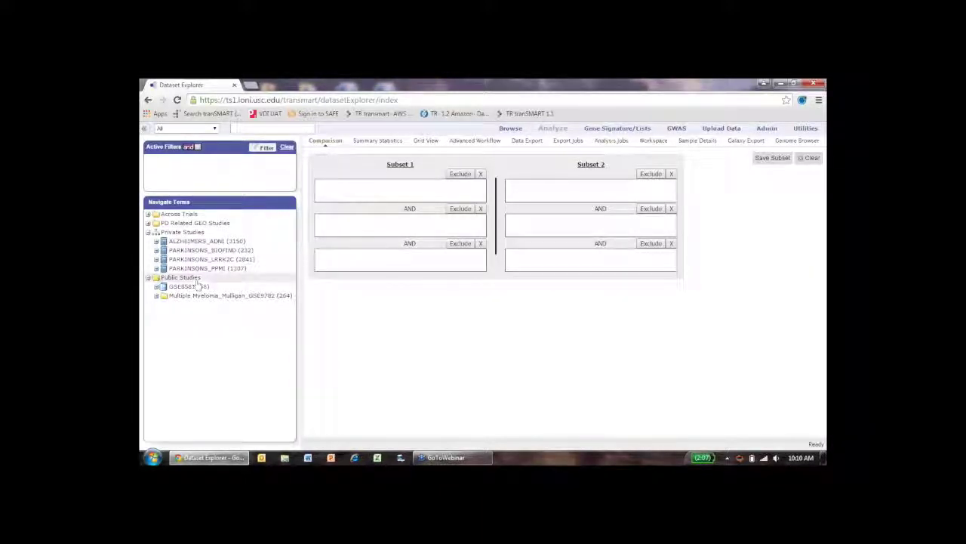
{"action": "double_click", "coordinate": [169, 278]}
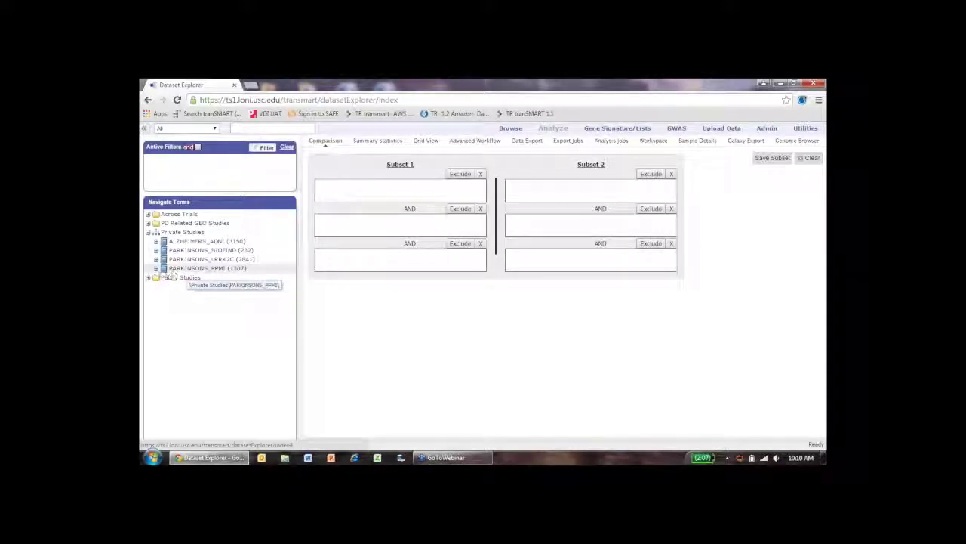
- Expand PARKINSONS_PPMI, PARKINSONS_LRRK2C, PARKINSONS_BIOFIND and ALZHEIMERS_ADNI to compare their top-level data categories
{"action": "left_click", "coordinate": [157, 270]}
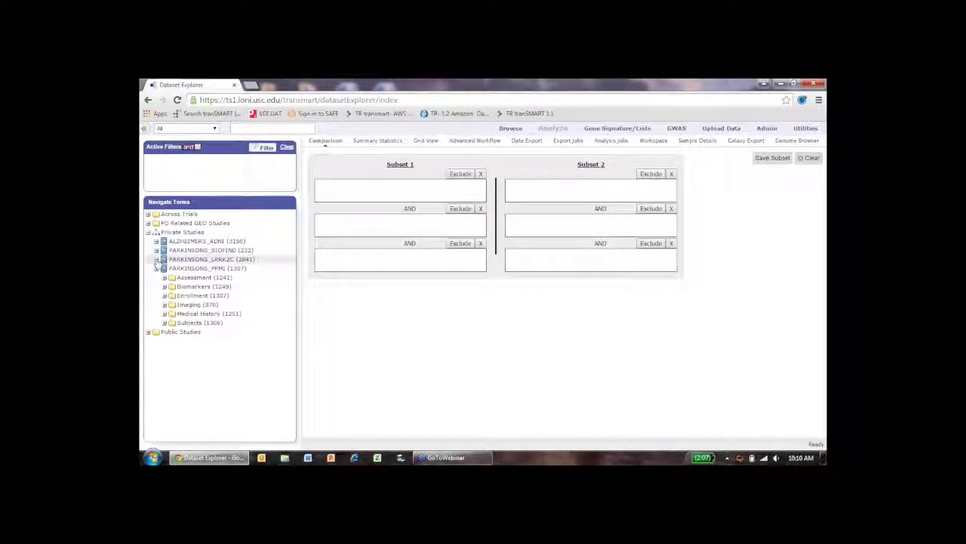
{"action": "left_click", "coordinate": [156, 259]}
{"action": "left_click", "coordinate": [157, 250]}
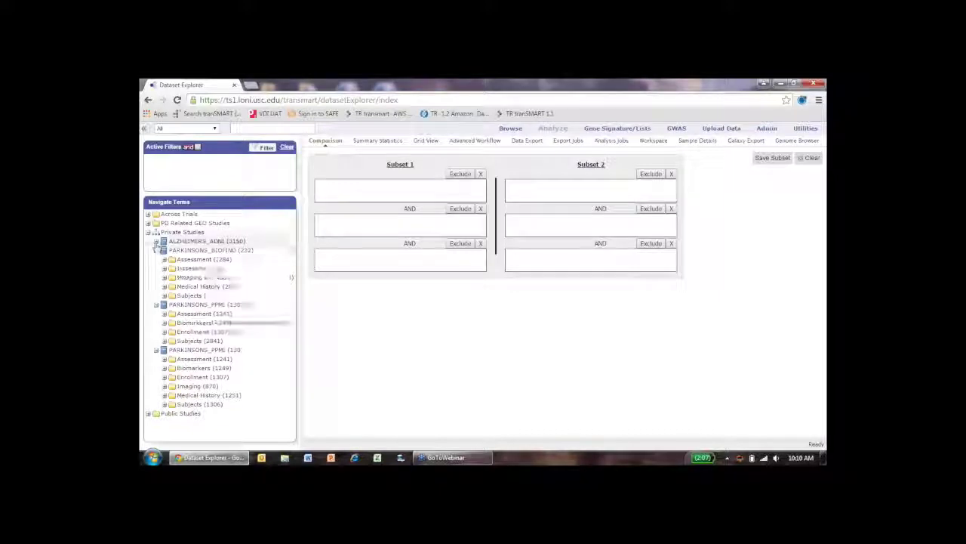
{"action": "left_click", "coordinate": [157, 241]}
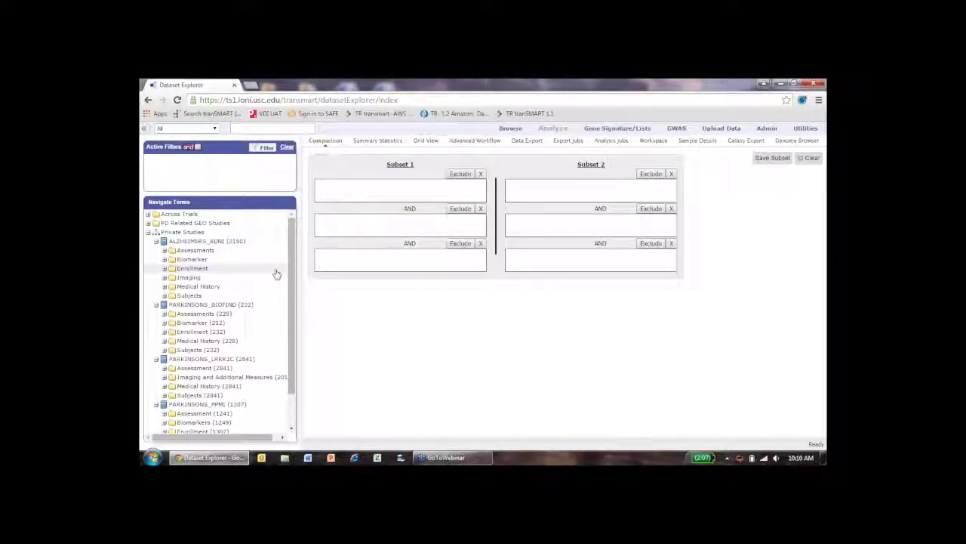
{"action": "scroll", "coordinate": [278, 276], "scroll_direction": "down", "scroll_amount": 1}
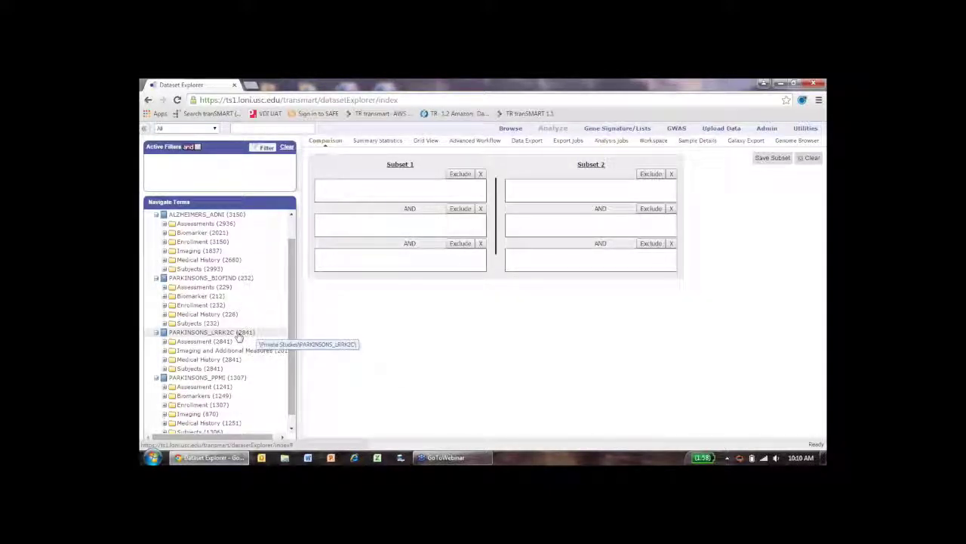
- Collapse the LRRK2C, ADNI and BIOFIND studies so that only PARKINSONS_PPMI stays expanded
{"action": "left_click", "coordinate": [157, 333]}
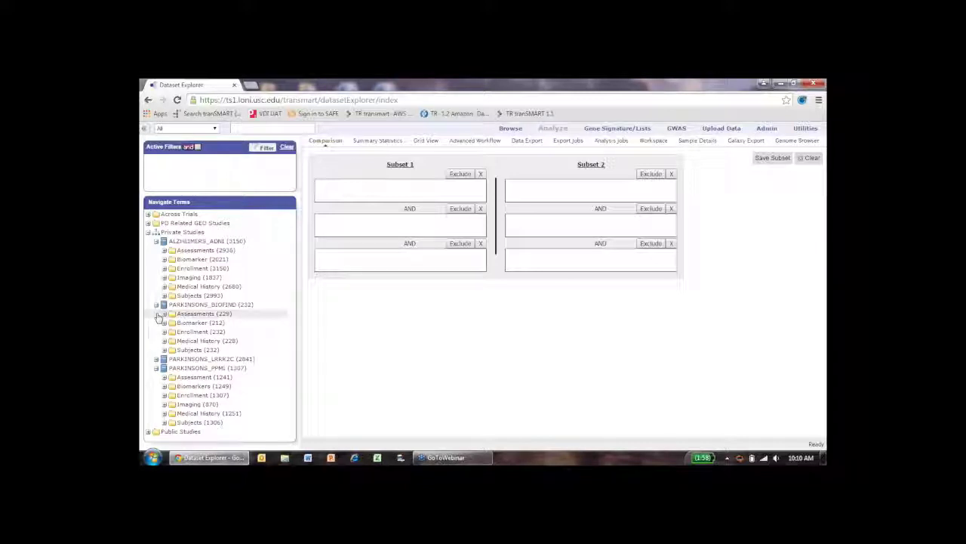
{"action": "left_click", "coordinate": [156, 242]}
{"action": "left_click", "coordinate": [156, 250]}
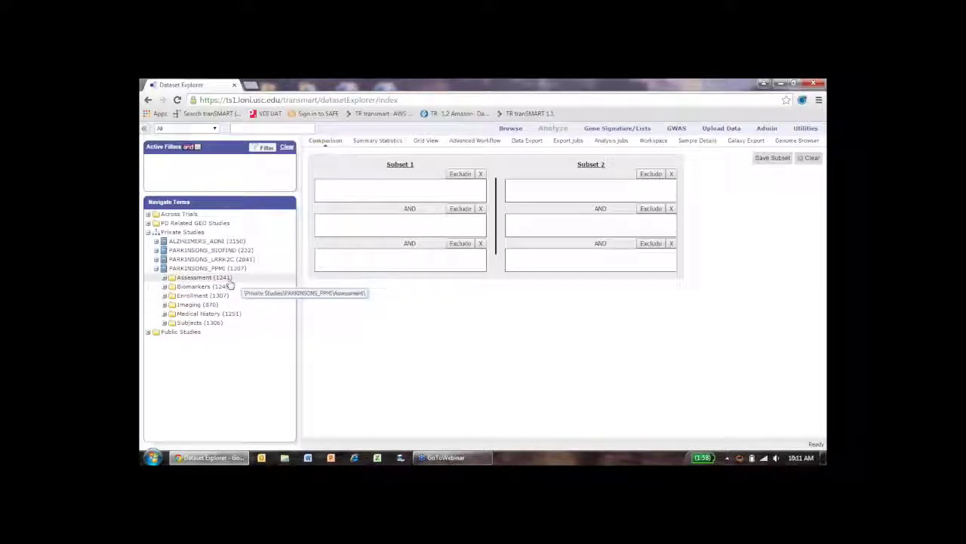
- Examine the Family History terms under Subjects in PARKINSONS_PPMI, widening the terms tree so the full labels can be read
{"action": "left_click", "coordinate": [164, 324]}
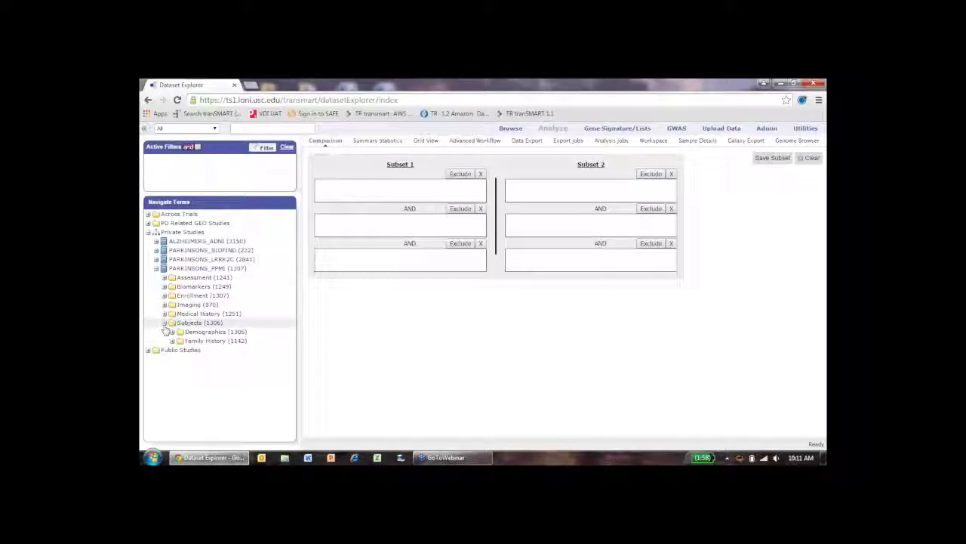
{"action": "left_click", "coordinate": [172, 341]}
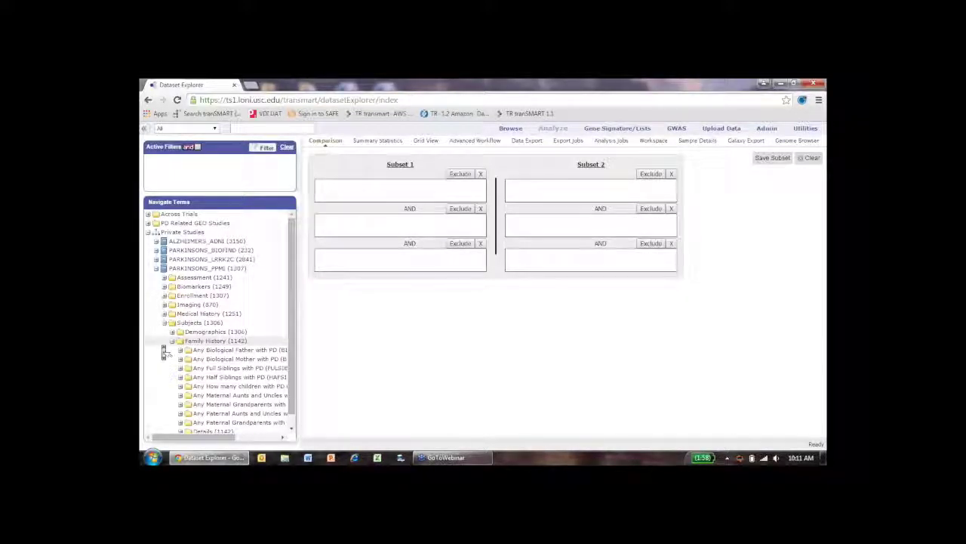
{"action": "scroll", "coordinate": [163, 349], "scroll_direction": "down", "scroll_amount": 1}
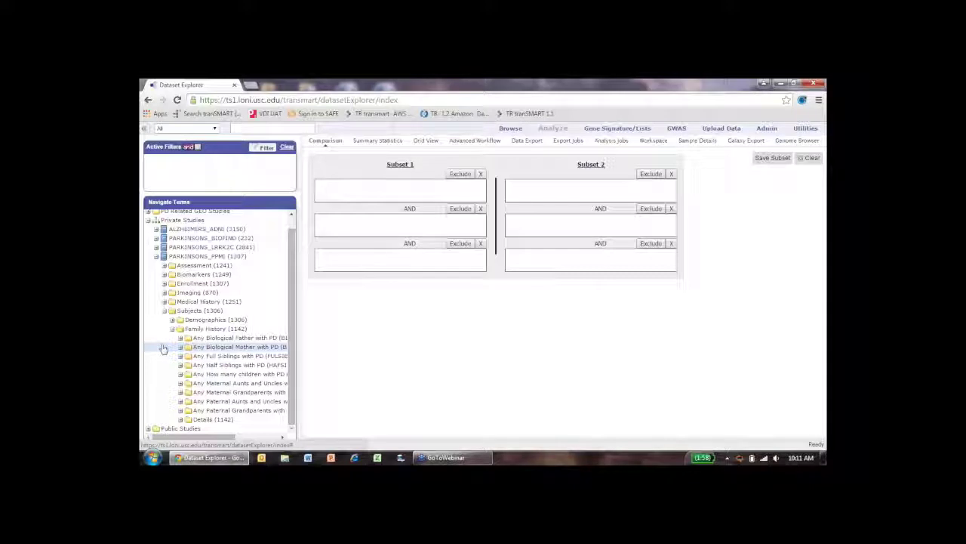
{"action": "left_click", "coordinate": [163, 348]}
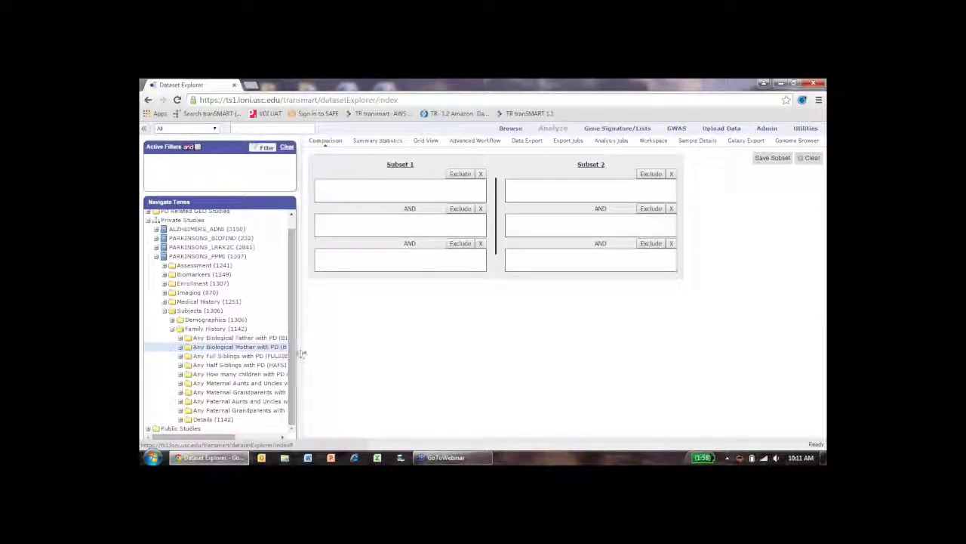
{"action": "left_click_drag", "start_coordinate": [299, 353], "coordinate": [380, 351]}
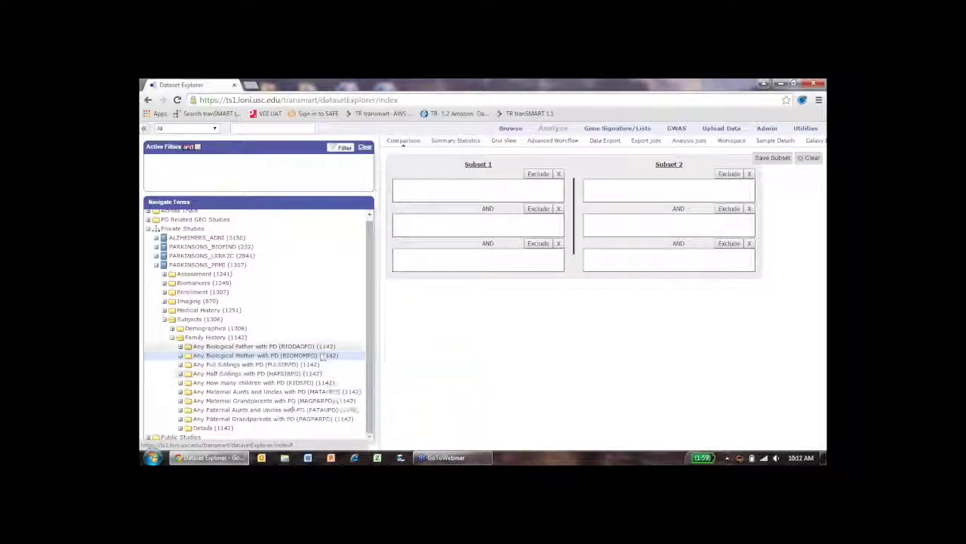
{"action": "left_click", "coordinate": [181, 346]}
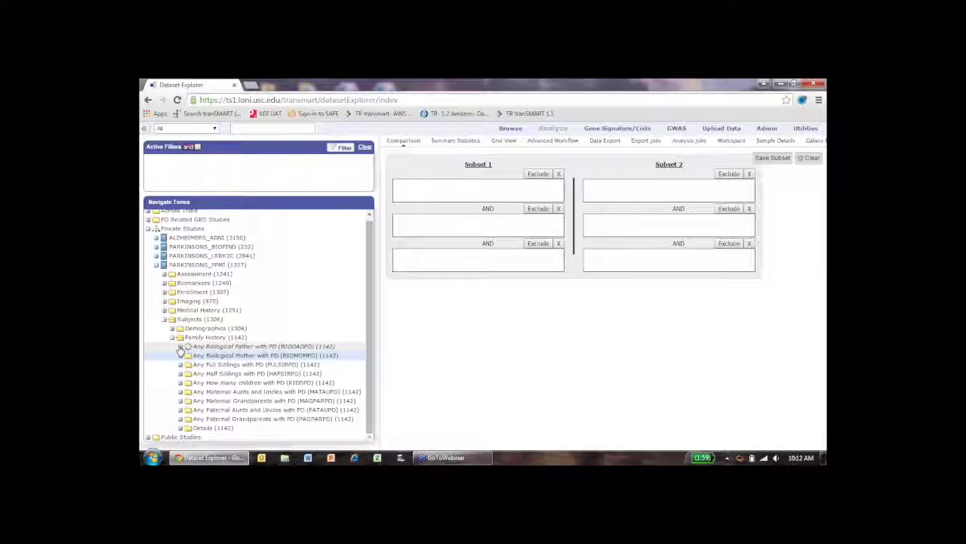
{"action": "left_click", "coordinate": [172, 337]}
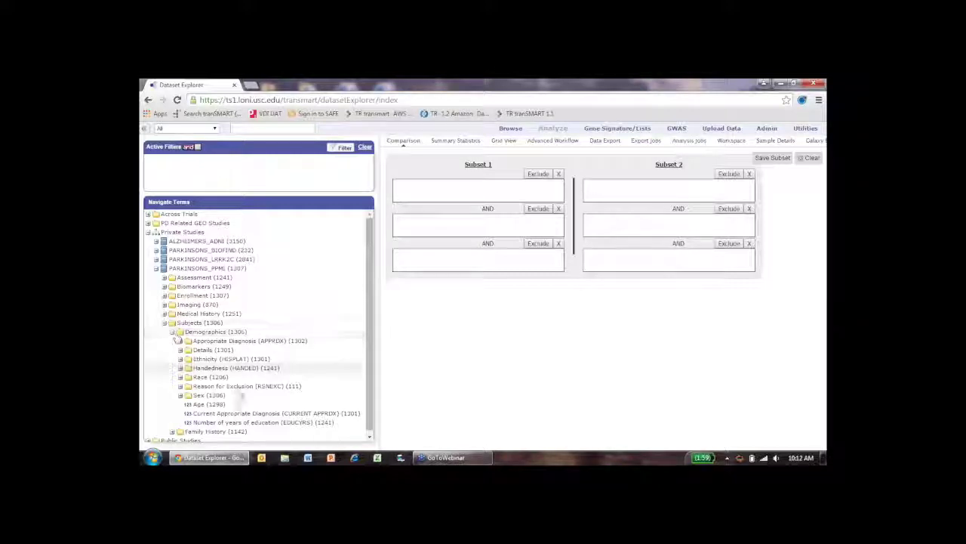
- Examine the Demographics terms and the Appropriate Diagnosis (APPRDX) cohorts, and collapse the Subjects folder
{"action": "left_click_drag", "start_coordinate": [275, 385], "coordinate": [345, 358]}
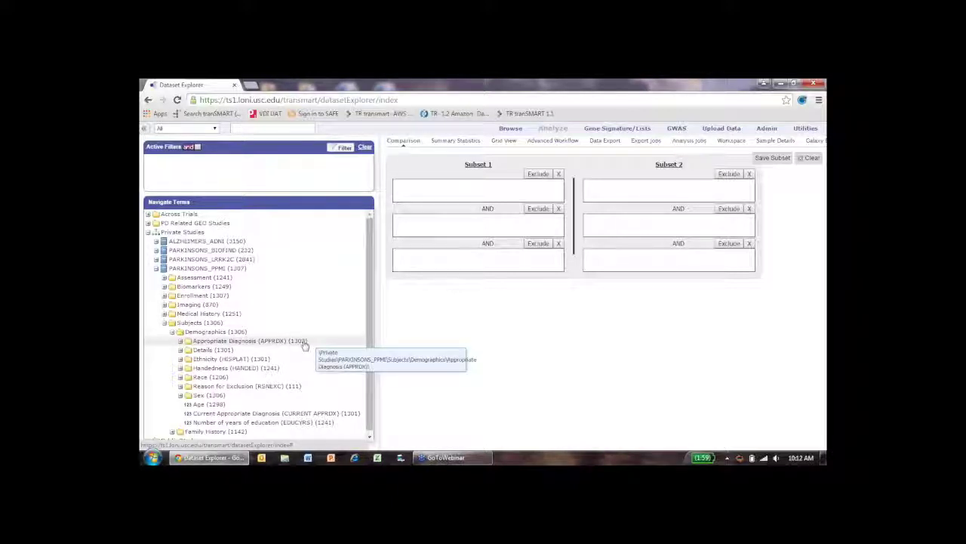
{"action": "left_click", "coordinate": [180, 340]}
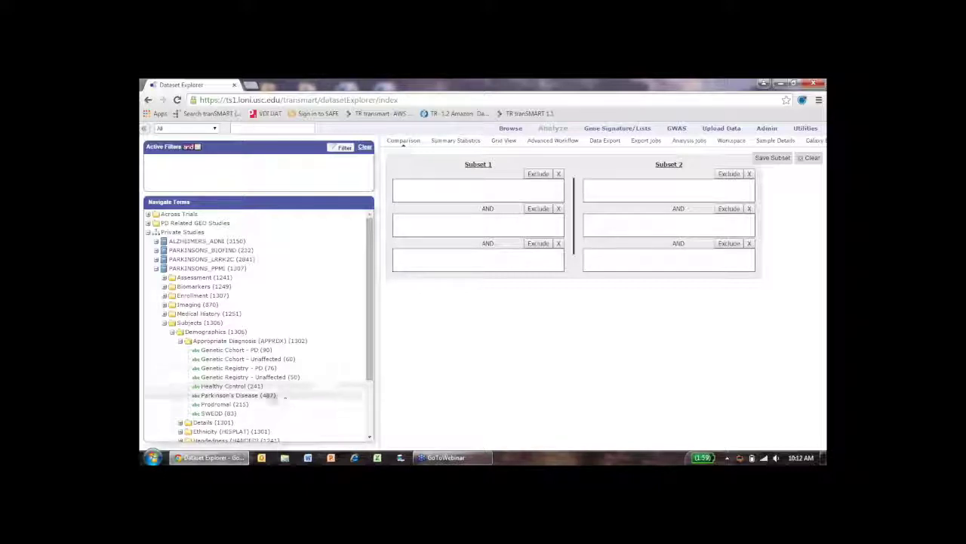
{"action": "left_click_drag", "start_coordinate": [272, 396], "coordinate": [272, 401]}
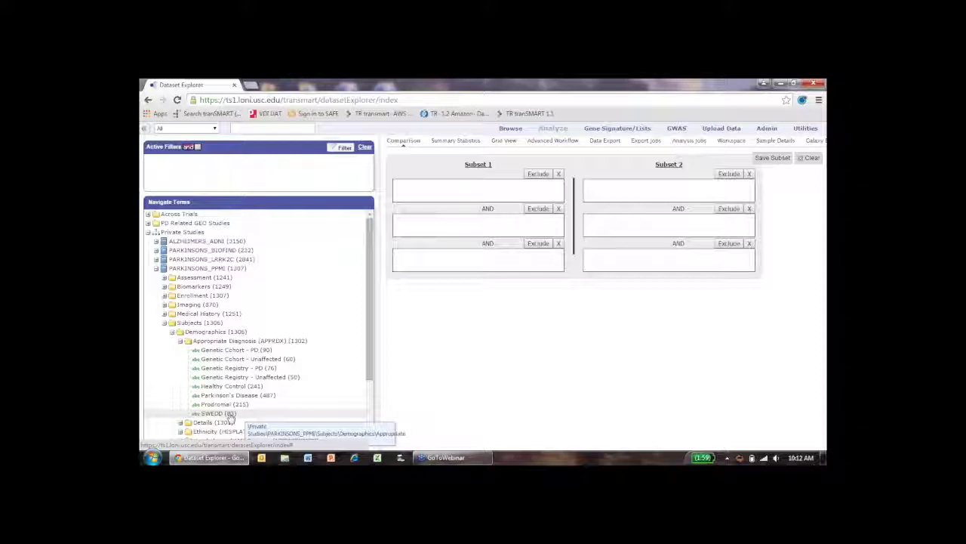
{"action": "left_click", "coordinate": [172, 332]}
{"action": "left_click", "coordinate": [165, 322]}
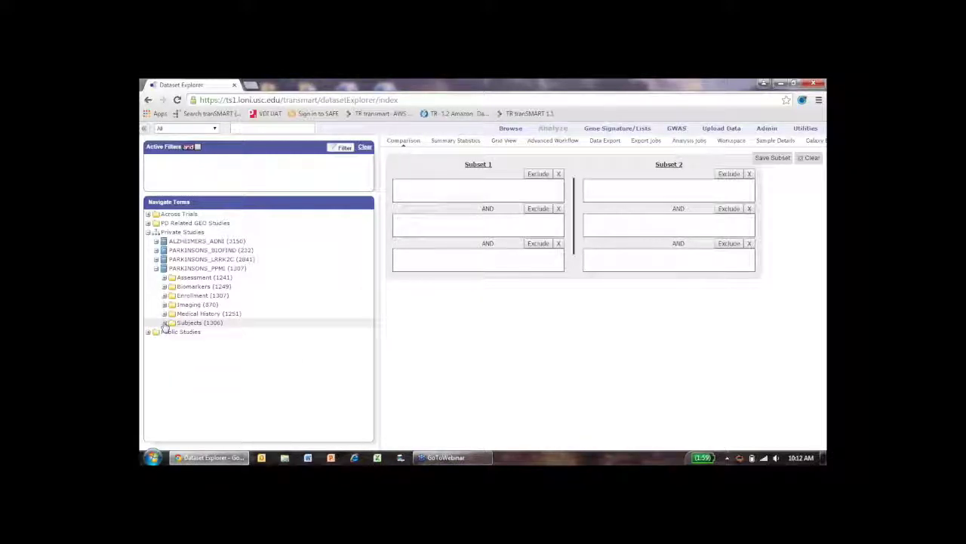
- Examine the PPMI Medical History categories, including the nested Medical History subfolder, and collapse the folder again
{"action": "left_click", "coordinate": [164, 314]}
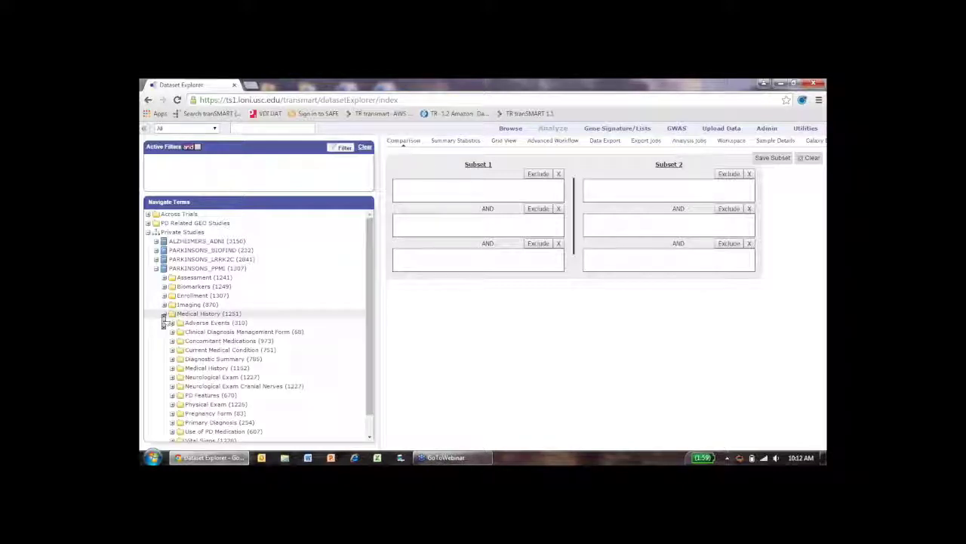
{"action": "scroll", "coordinate": [163, 317], "scroll_direction": "down", "scroll_amount": 1}
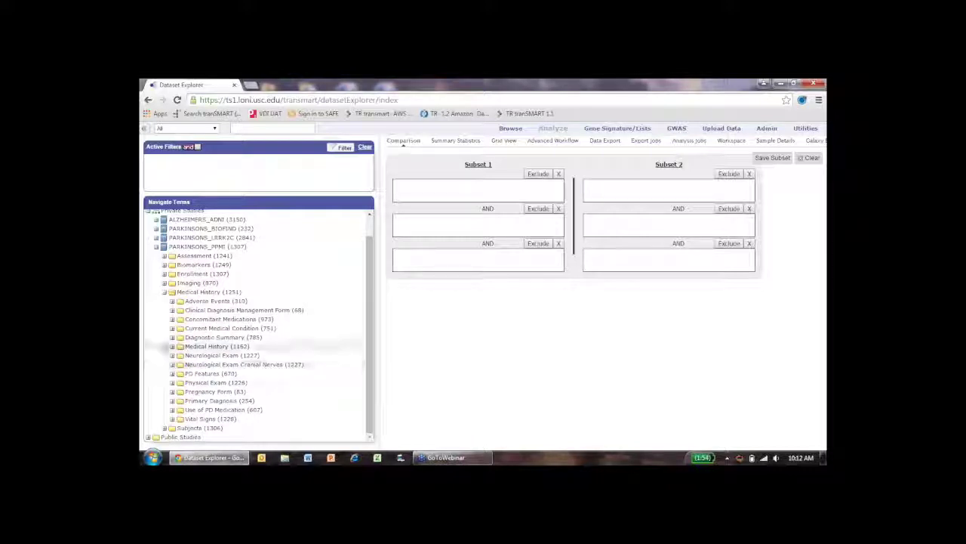
{"action": "left_click", "coordinate": [171, 347]}
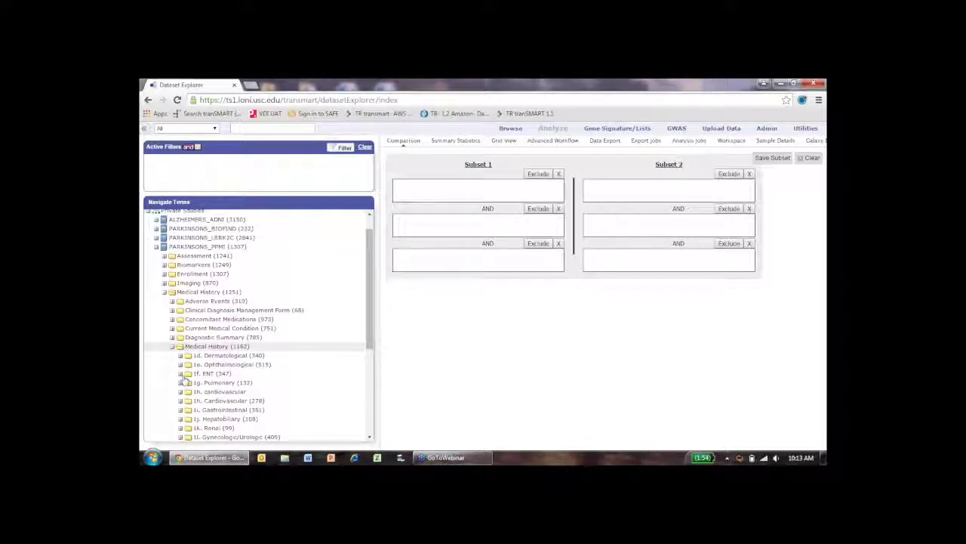
{"action": "left_click", "coordinate": [172, 346]}
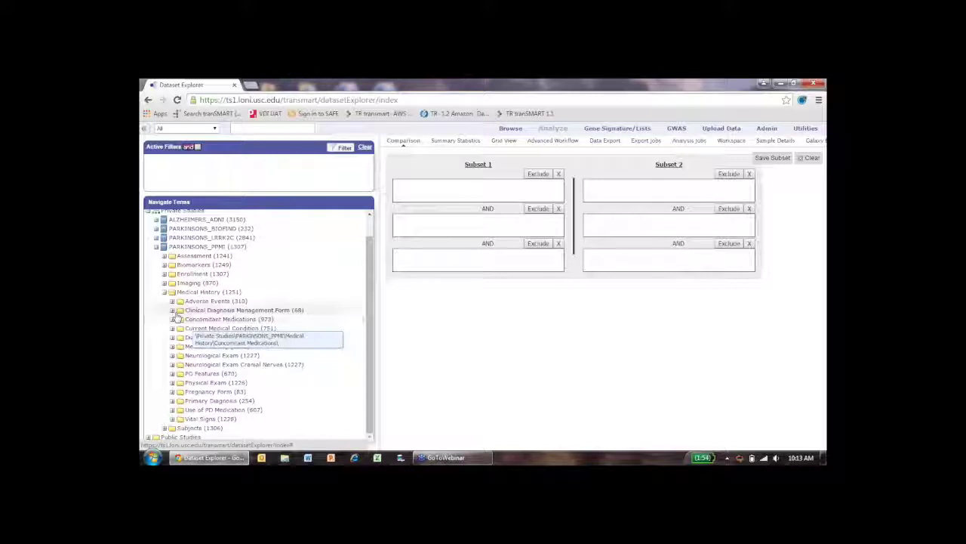
{"action": "left_click", "coordinate": [165, 292]}
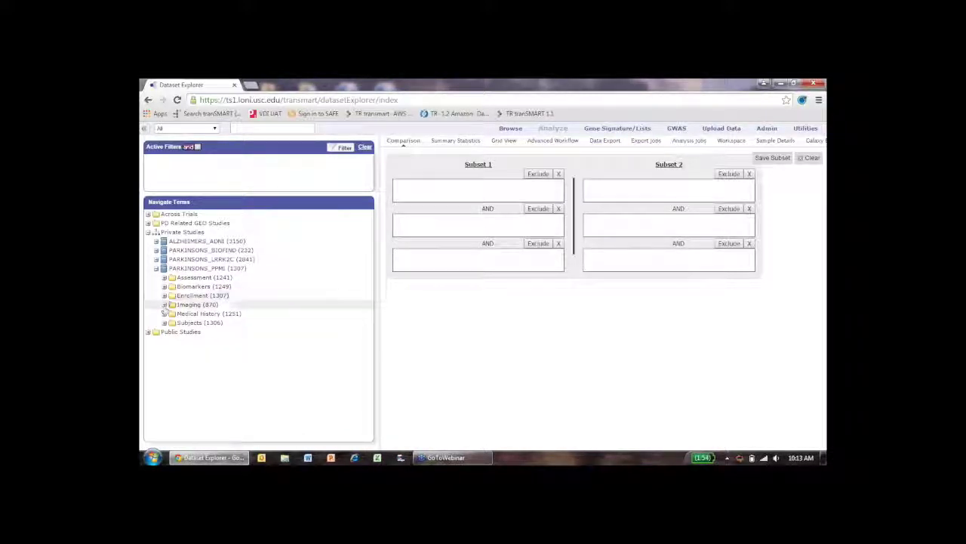
- Examine the contents of the Imaging and Enrollment folders of PARKINSONS_PPMI, collapsing each one after viewing
{"action": "left_click", "coordinate": [165, 305]}
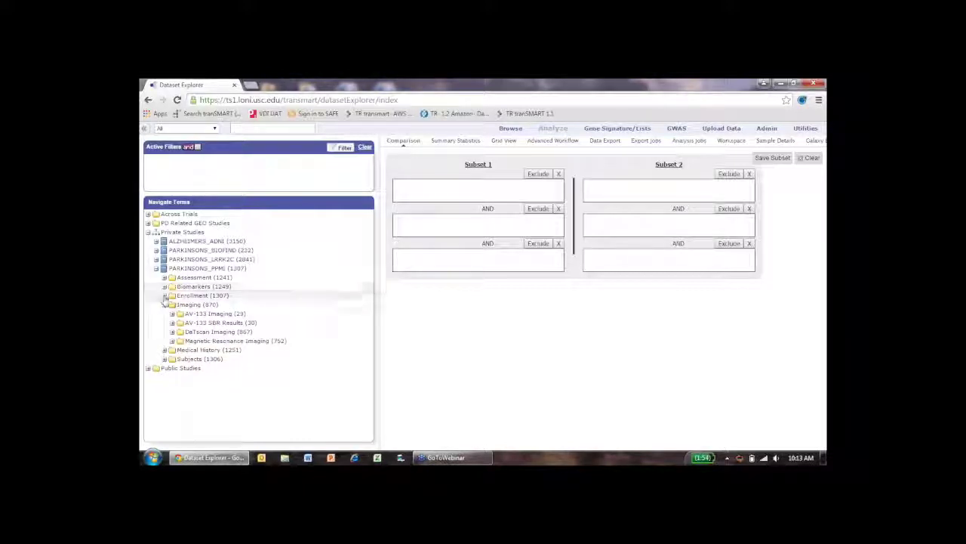
{"action": "left_click", "coordinate": [164, 305]}
{"action": "left_click", "coordinate": [164, 296]}
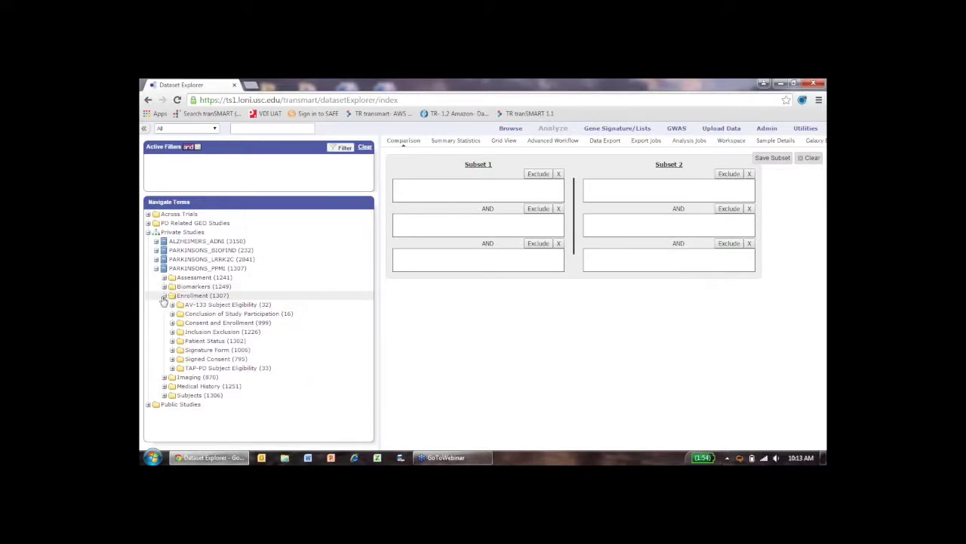
{"action": "left_click", "coordinate": [164, 296]}
- Examine the Biomarkers folder down to the Blood tests under Analysis Results, and collapse it again
{"action": "left_click", "coordinate": [164, 287]}
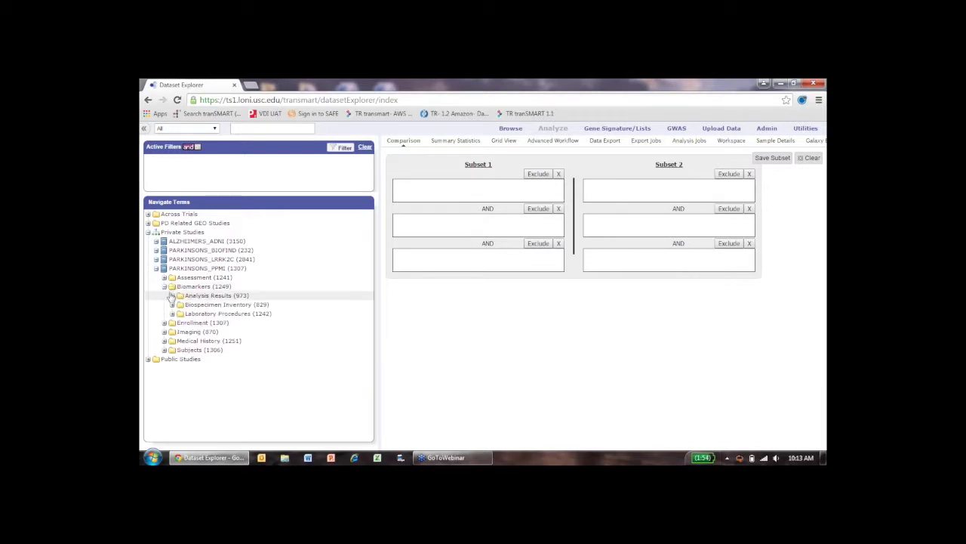
{"action": "left_click", "coordinate": [172, 296]}
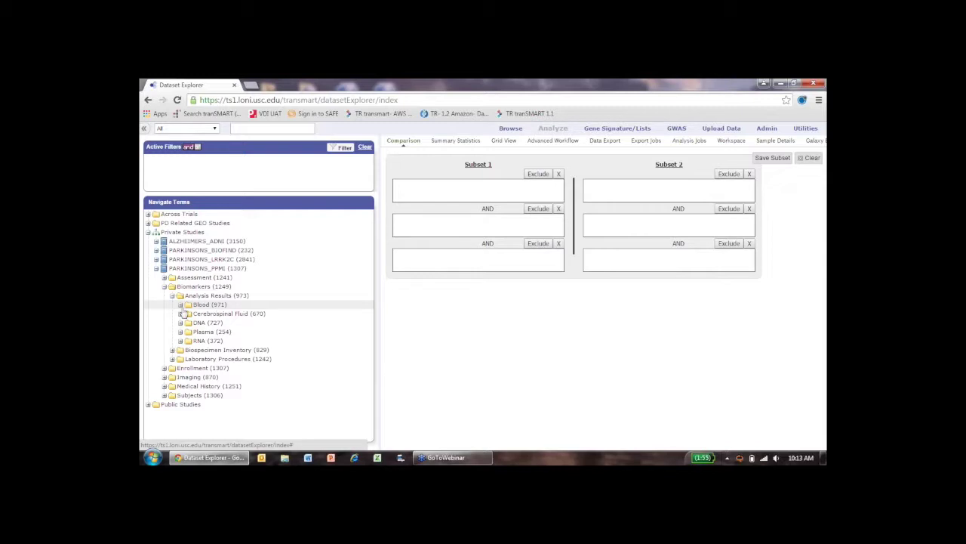
{"action": "left_click", "coordinate": [181, 305]}
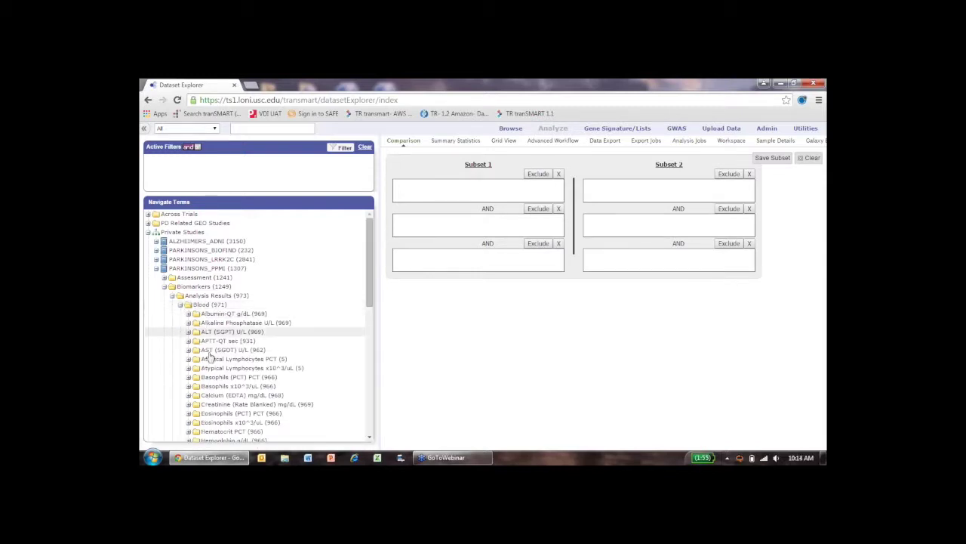
{"action": "scroll", "coordinate": [308, 349], "scroll_direction": "down", "scroll_amount": 3}
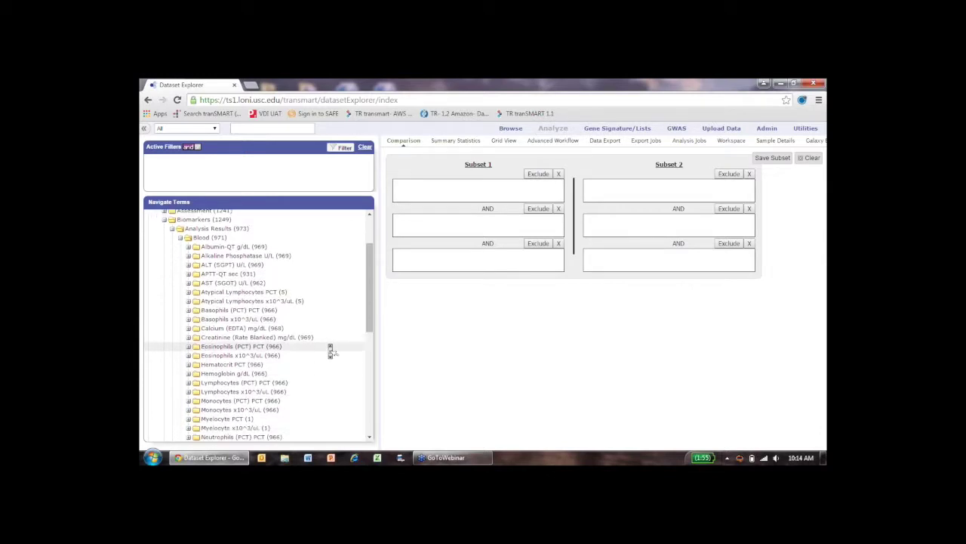
{"action": "scroll", "coordinate": [330, 352], "scroll_direction": "up", "scroll_amount": 2}
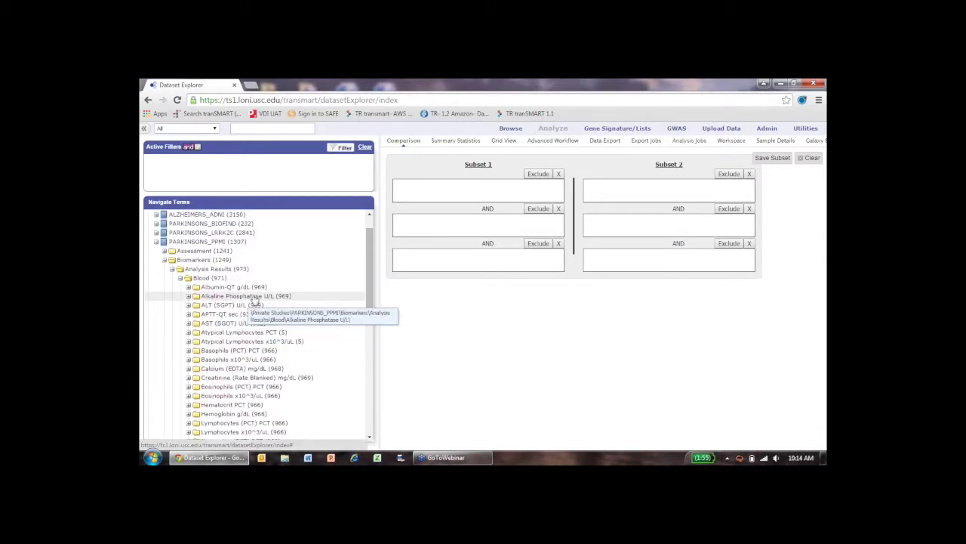
{"action": "left_click", "coordinate": [179, 278]}
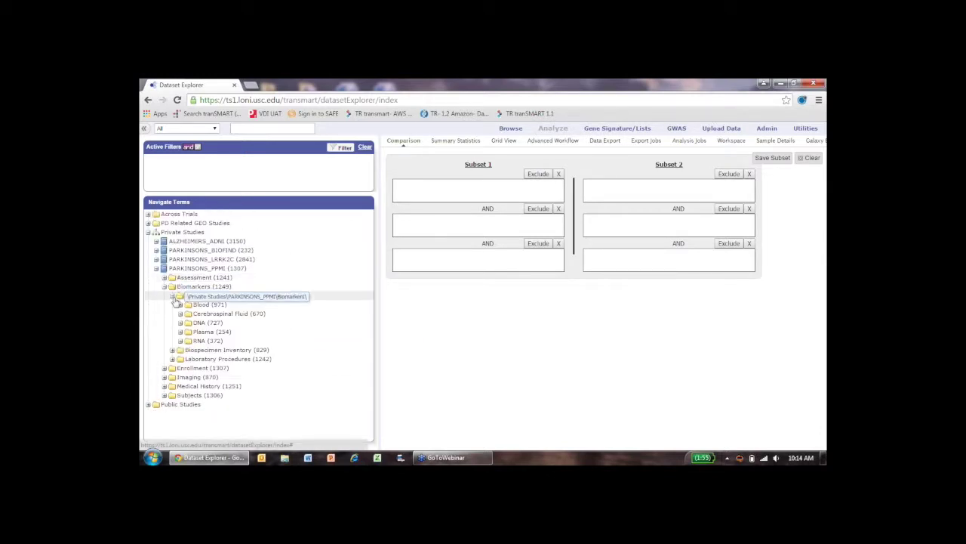
{"action": "left_click", "coordinate": [172, 295]}
{"action": "left_click", "coordinate": [164, 287]}
- Examine the Motor and Non-Motor assessments in the Assessment folder of PARKINSONS_PPMI, and collapse the folder again
{"action": "left_click", "coordinate": [164, 278]}
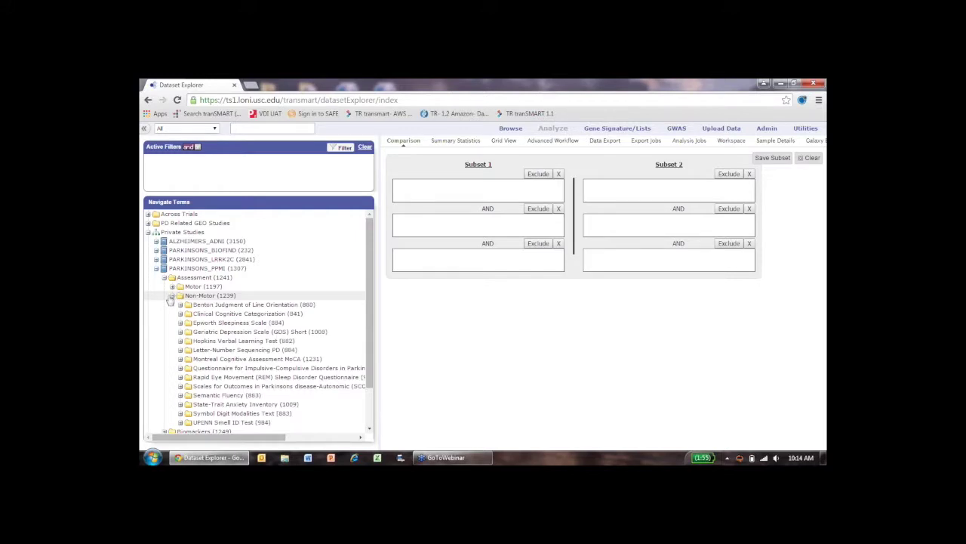
{"action": "left_click", "coordinate": [172, 288]}
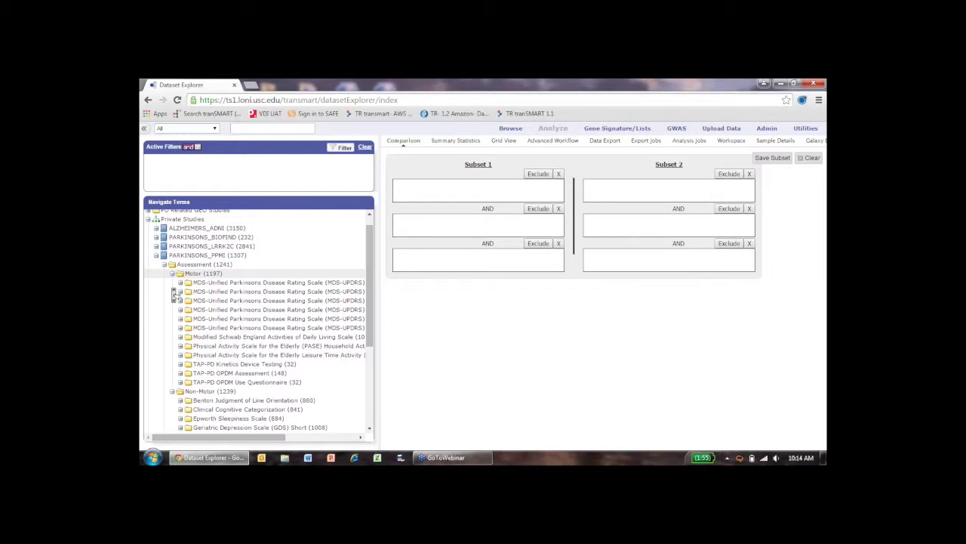
{"action": "scroll", "coordinate": [174, 294], "scroll_direction": "down", "scroll_amount": 1}
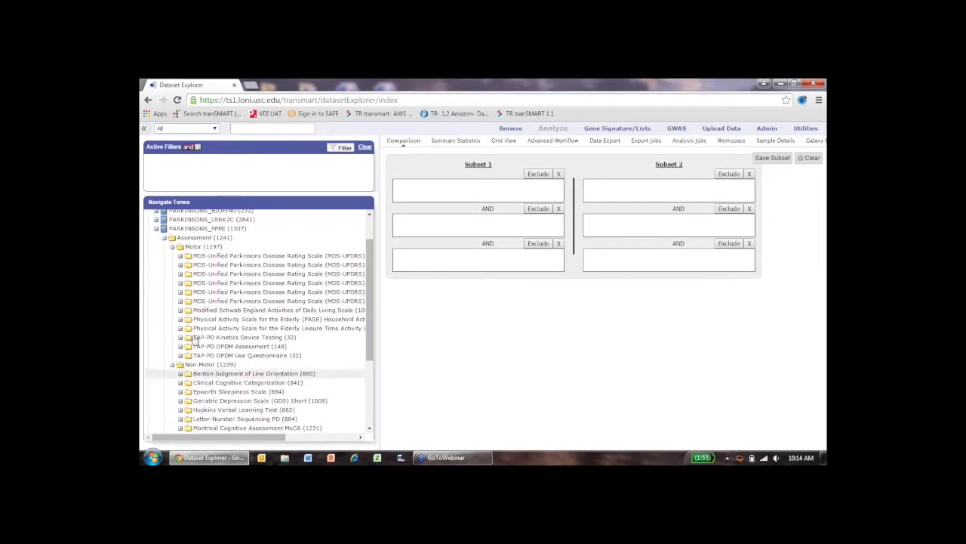
{"action": "scroll", "coordinate": [184, 404], "scroll_direction": "down", "scroll_amount": 2}
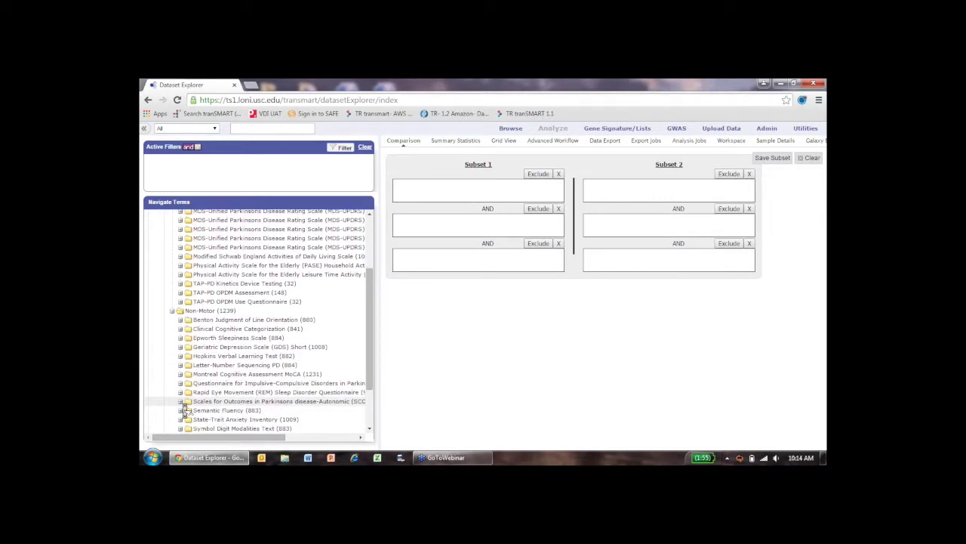
{"action": "scroll", "coordinate": [183, 409], "scroll_direction": "up", "scroll_amount": 4}
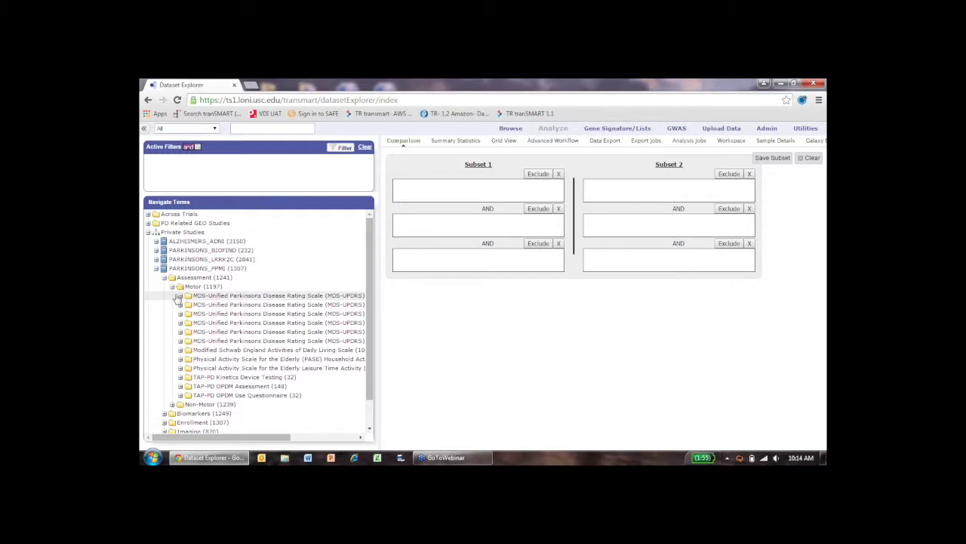
{"action": "left_click", "coordinate": [172, 287]}
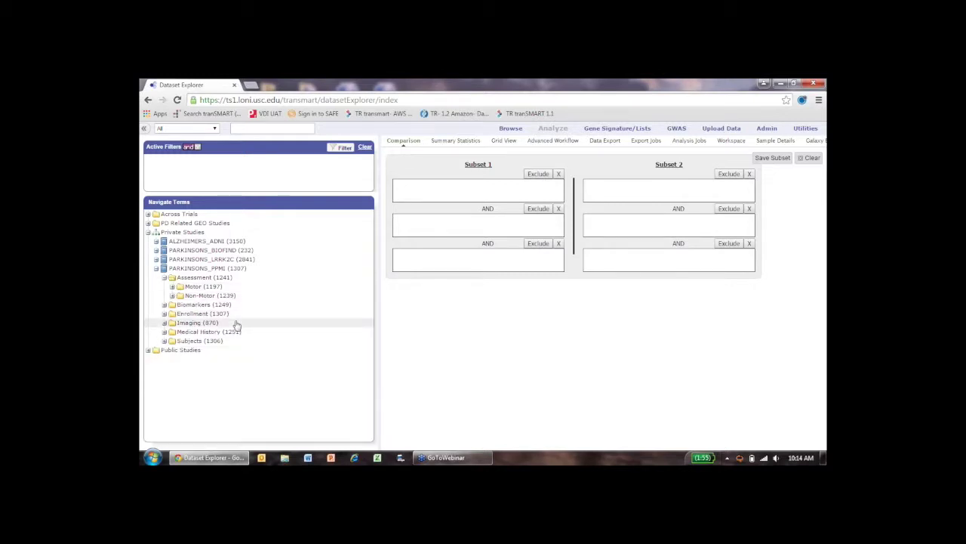
{"action": "left_click", "coordinate": [164, 277]}
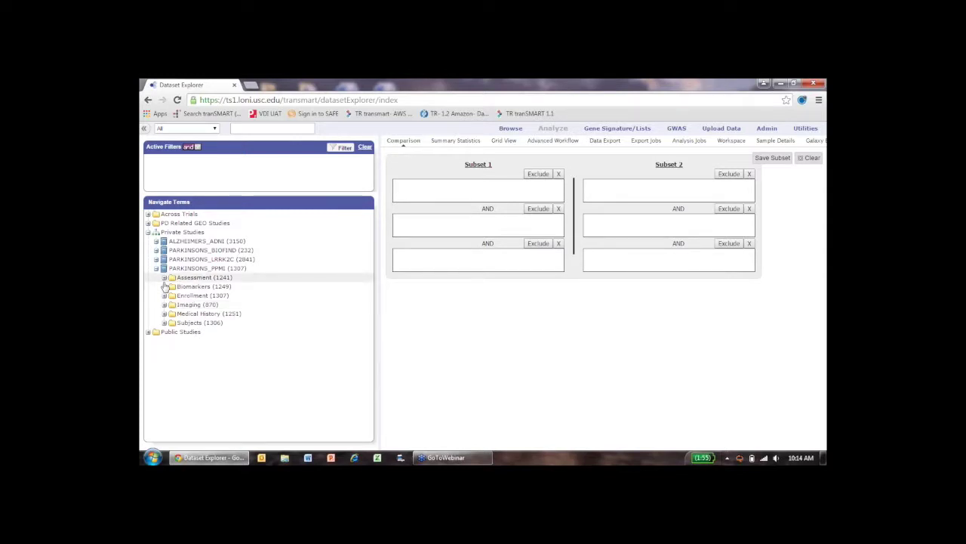
- From the Appropriate Diagnosis (APPRDX) cohorts under Demographics, add Parkinson's Disease to Subset 1 and Healthy Control to Subset 2
{"action": "left_click", "coordinate": [165, 323]}
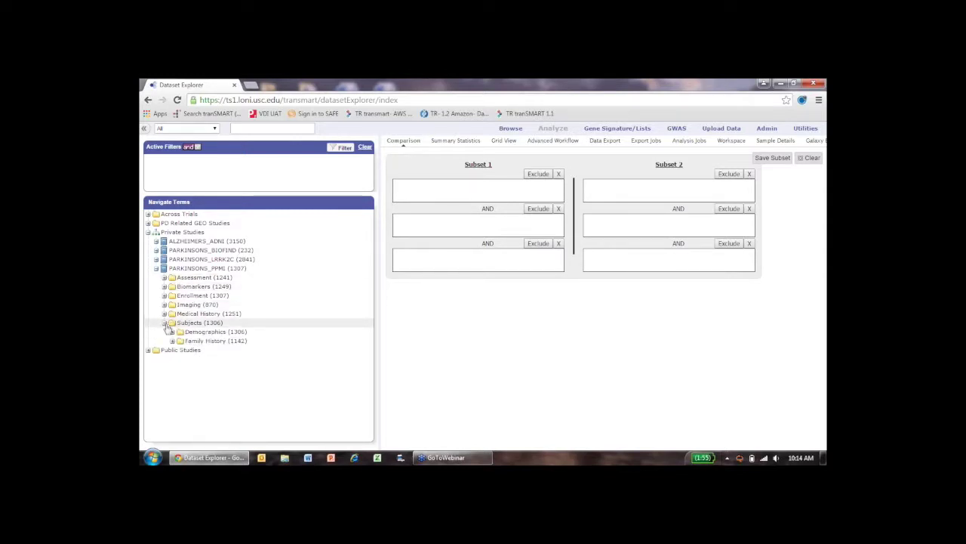
{"action": "left_click", "coordinate": [173, 332]}
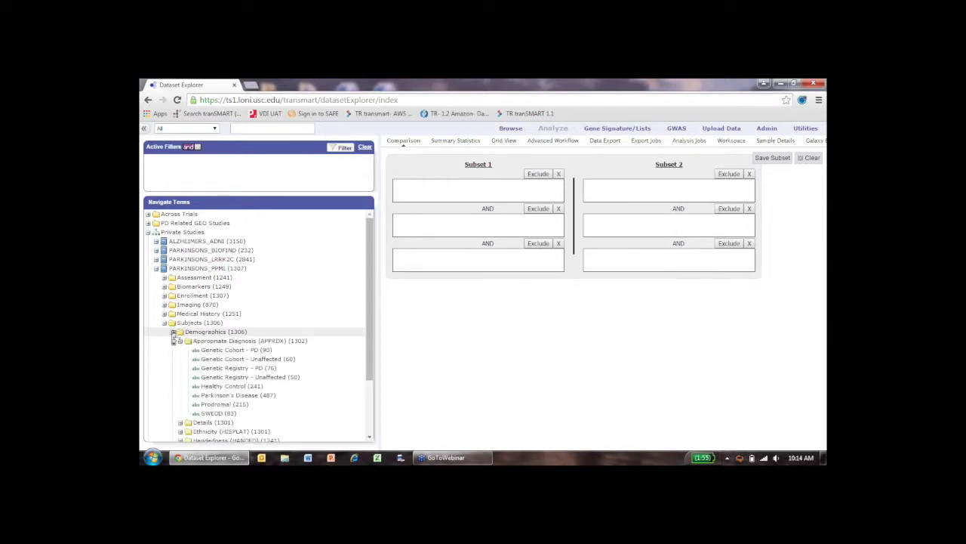
{"action": "scroll", "coordinate": [174, 334], "scroll_direction": "down", "scroll_amount": 3}
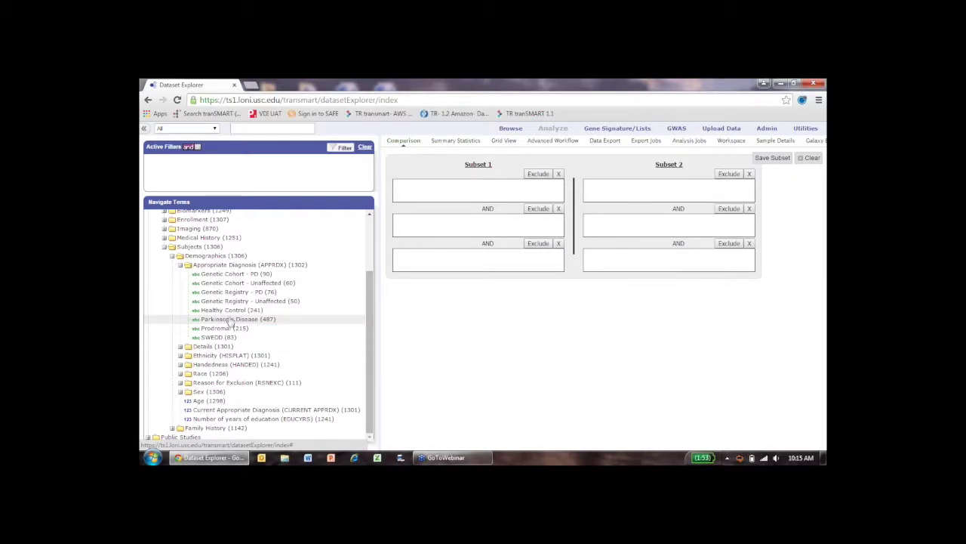
{"action": "left_click_drag", "start_coordinate": [230, 321], "coordinate": [444, 176]}
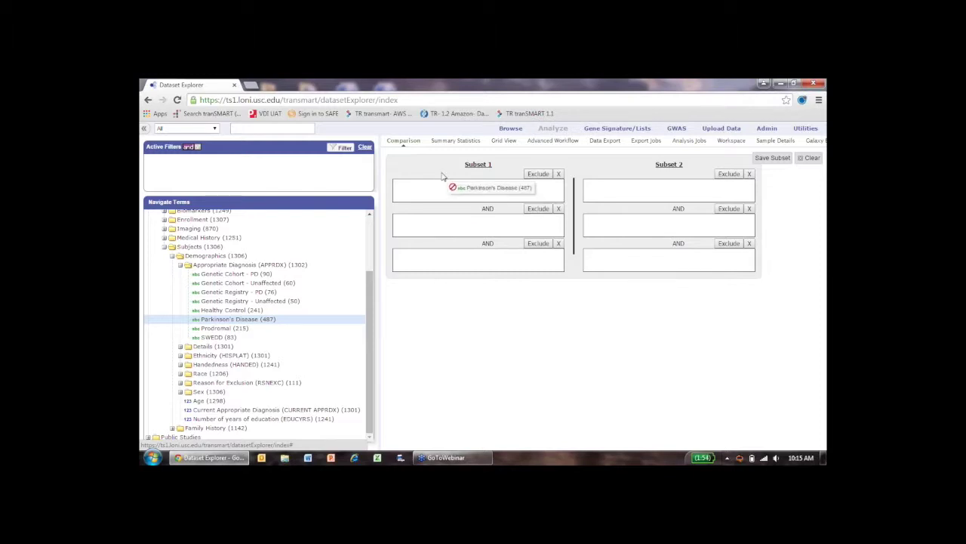
{"action": "left_click_drag", "start_coordinate": [444, 176], "coordinate": [444, 190]}
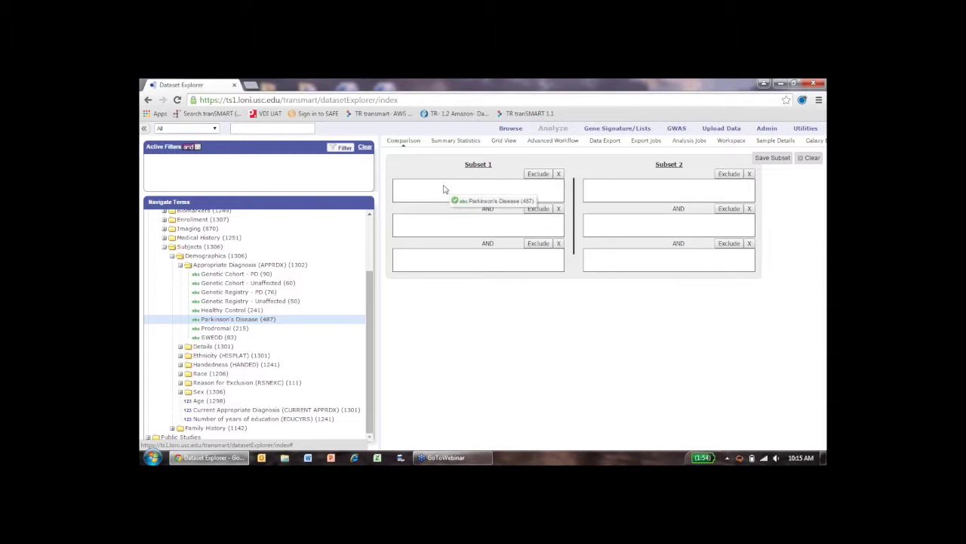
{"action": "left_click_drag", "start_coordinate": [444, 190], "coordinate": [441, 190]}
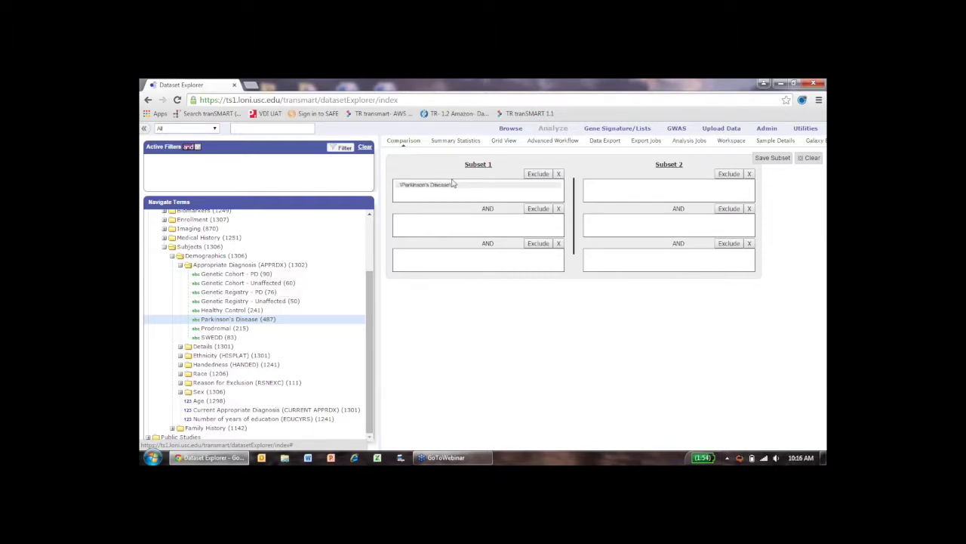
{"action": "left_click", "coordinate": [249, 310]}
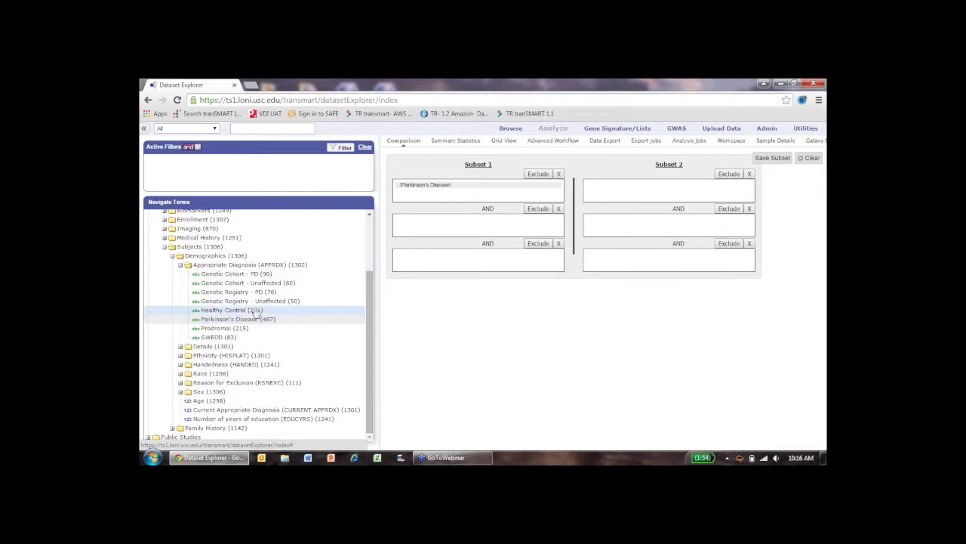
{"action": "mouse_move", "coordinate": [255, 313]}
{"action": "left_mouse_down"}
{"action": "mouse_move", "coordinate": [352, 310]}
{"action": "mouse_move", "coordinate": [602, 205]}
{"action": "mouse_move", "coordinate": [602, 187]}
{"action": "left_mouse_up"}
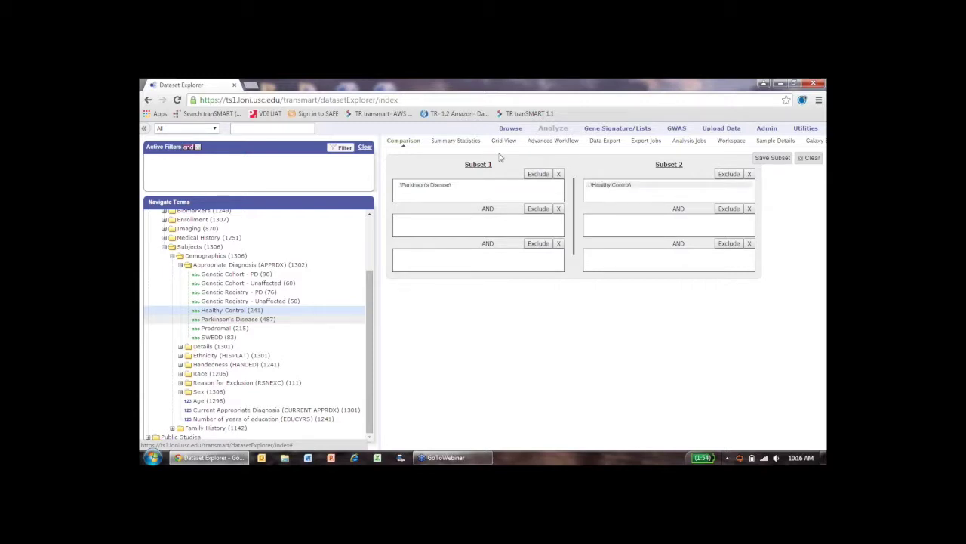
- Review the summary statistics comparing the Parkinson's Disease and Healthy Control subsets
{"action": "left_click", "coordinate": [456, 141]}
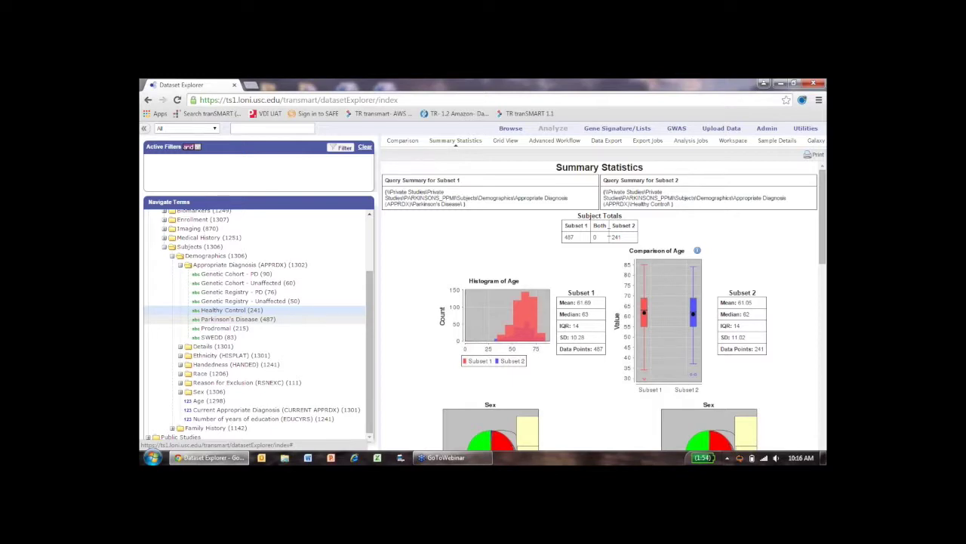
{"action": "scroll", "coordinate": [599, 302], "scroll_direction": "down", "scroll_amount": 5}
- Add the SWEDD cohort alongside Parkinson's Disease in Subset 1, and check the summary statistics for the combined cohort
{"action": "left_click", "coordinate": [404, 140]}
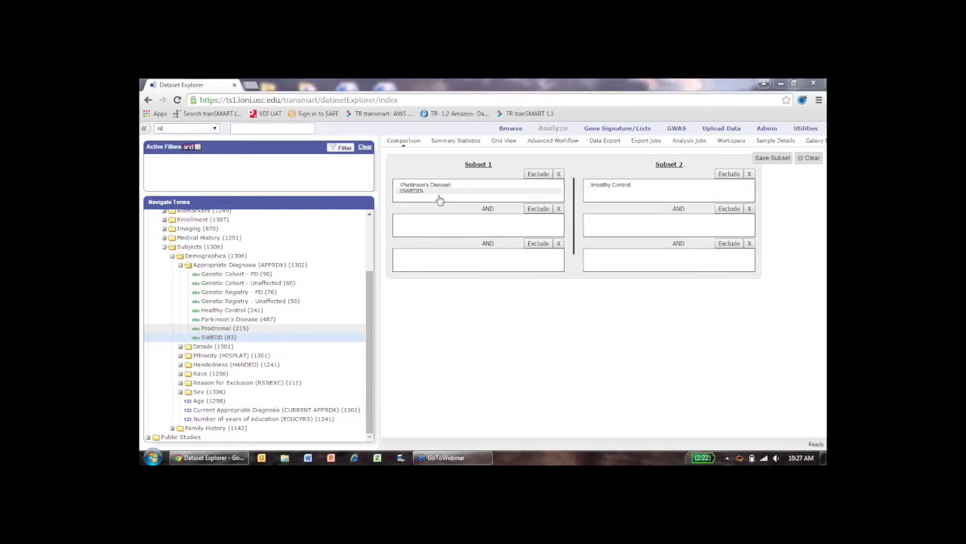
{"action": "left_click", "coordinate": [468, 144]}
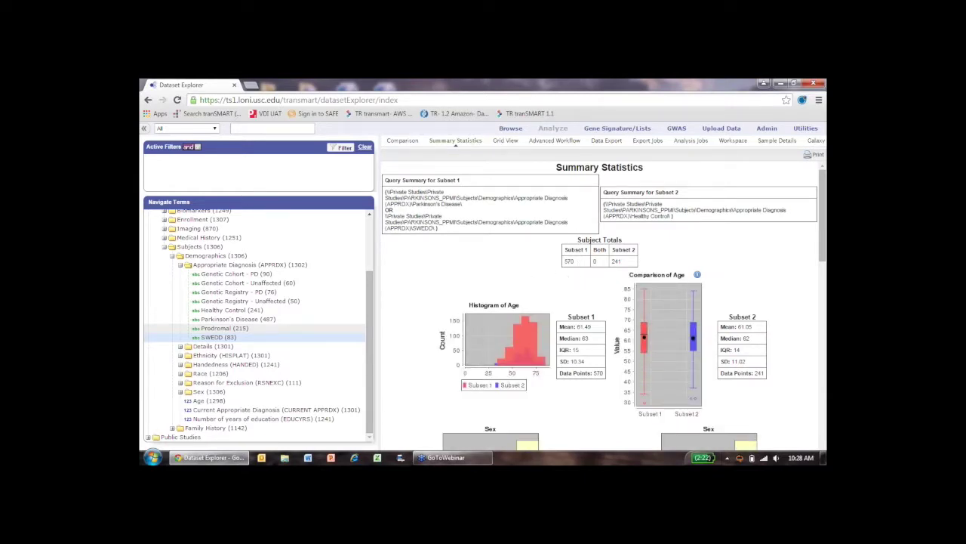
{"action": "left_click", "coordinate": [402, 141]}
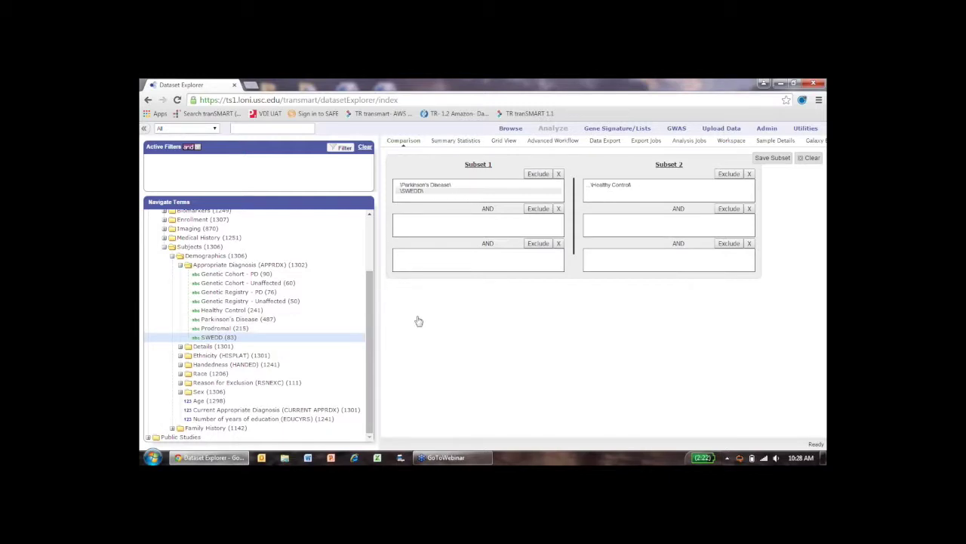
- Add Male from the Sex terms as the second criterion of both subsets, and check the updated summary statistics
{"action": "double_click", "coordinate": [204, 391]}
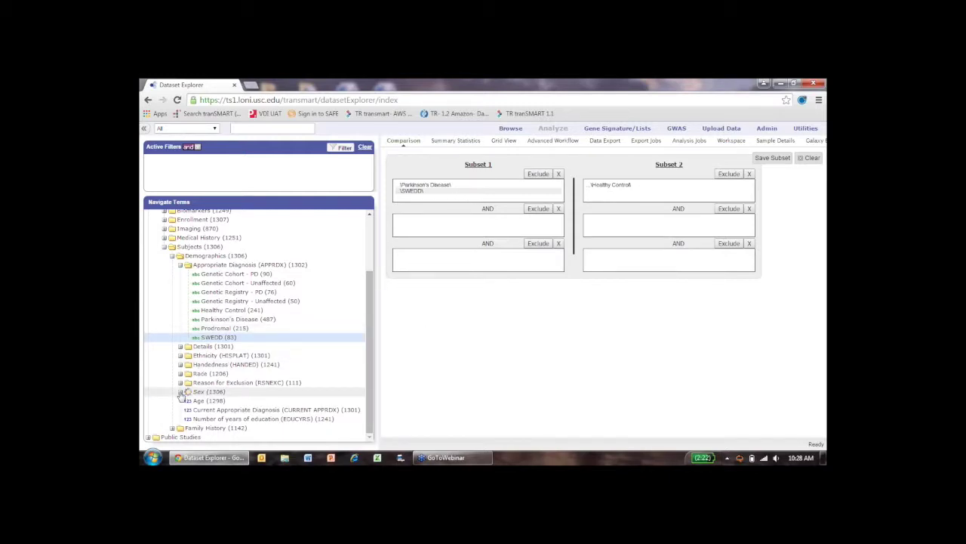
{"action": "scroll", "coordinate": [256, 346], "scroll_direction": "down", "scroll_amount": 1}
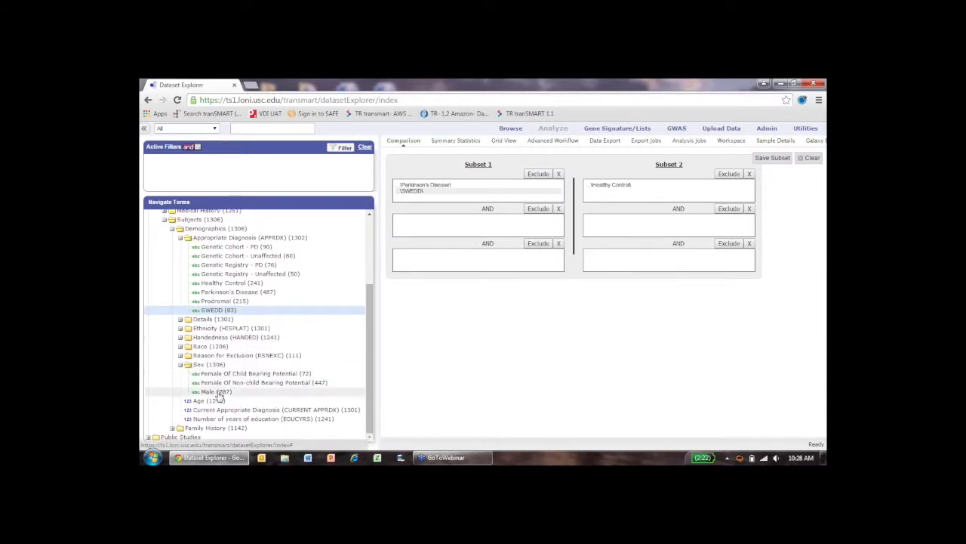
{"action": "left_click_drag", "start_coordinate": [219, 393], "coordinate": [444, 235]}
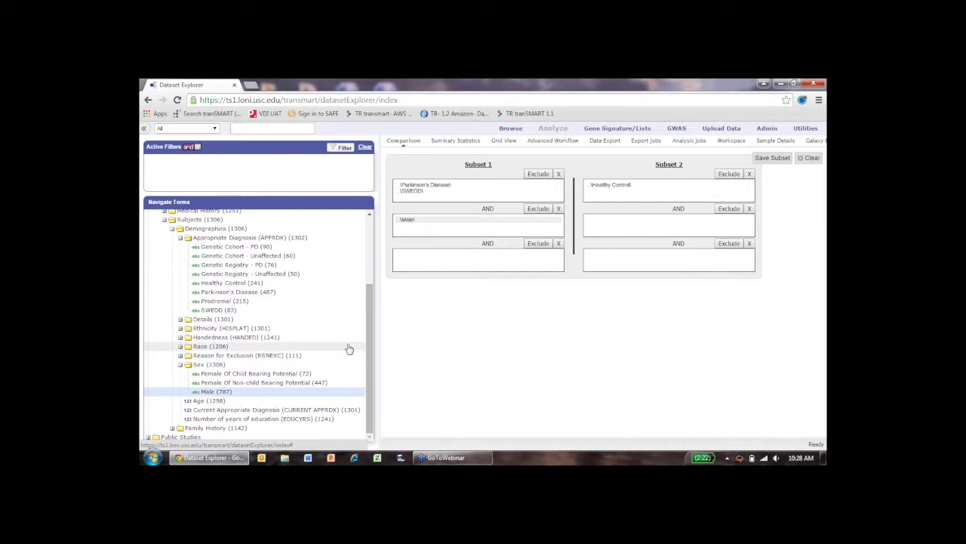
{"action": "left_click_drag", "start_coordinate": [214, 395], "coordinate": [610, 225]}
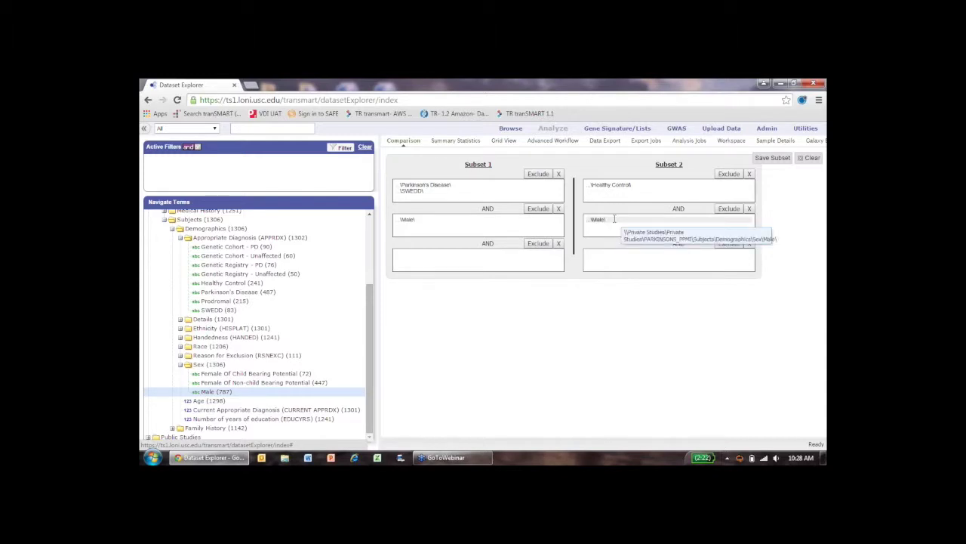
{"action": "left_click", "coordinate": [460, 142]}
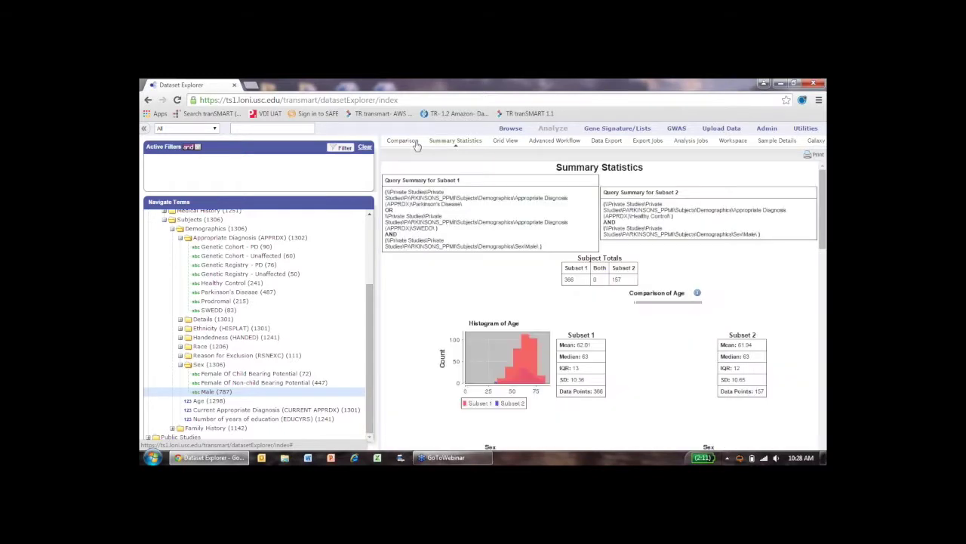
{"action": "left_click", "coordinate": [403, 141]}
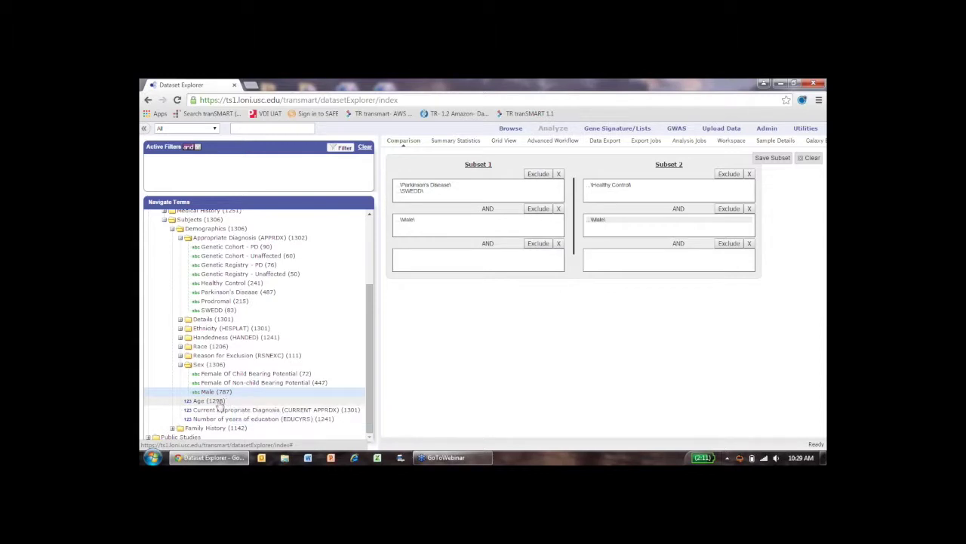
- Add Age as the third criterion of Subset 1 and show its histograms for all subjects and for the subset
{"action": "left_click_drag", "start_coordinate": [219, 402], "coordinate": [424, 262]}
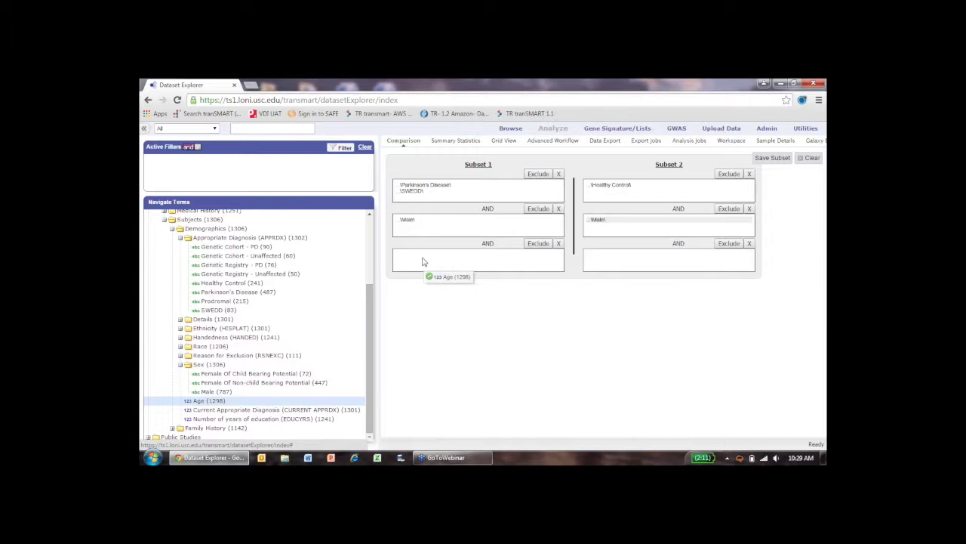
{"action": "left_click_drag", "start_coordinate": [424, 262], "coordinate": [421, 264]}
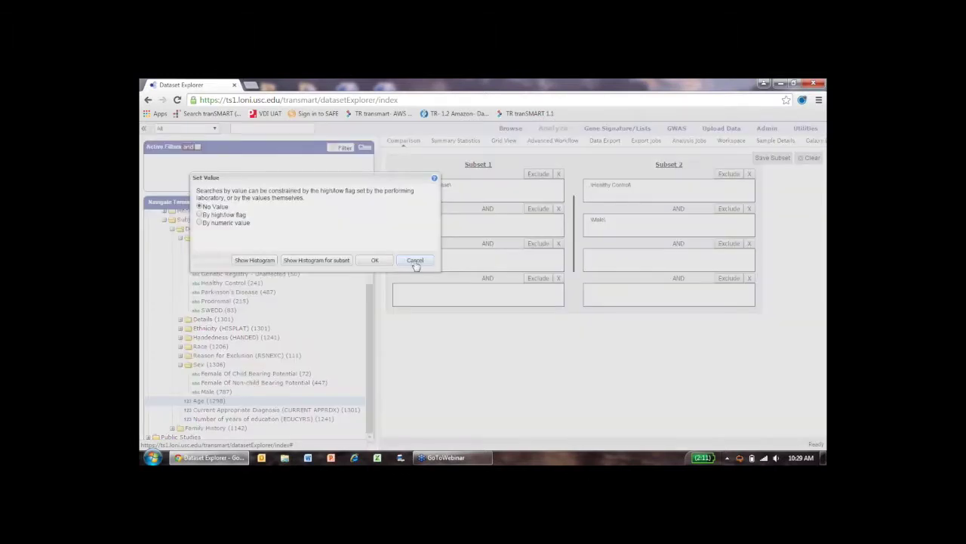
{"action": "left_click", "coordinate": [255, 260]}
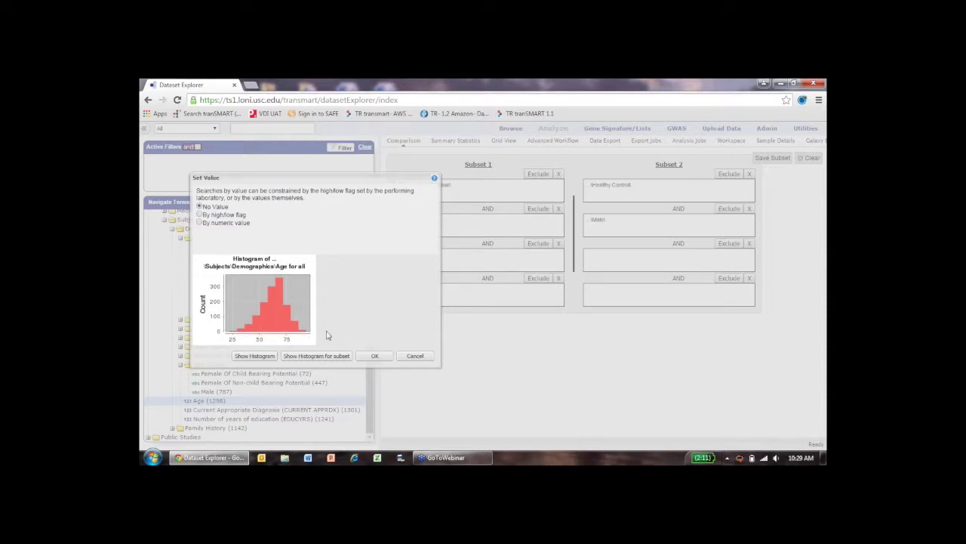
{"action": "left_click", "coordinate": [317, 356]}
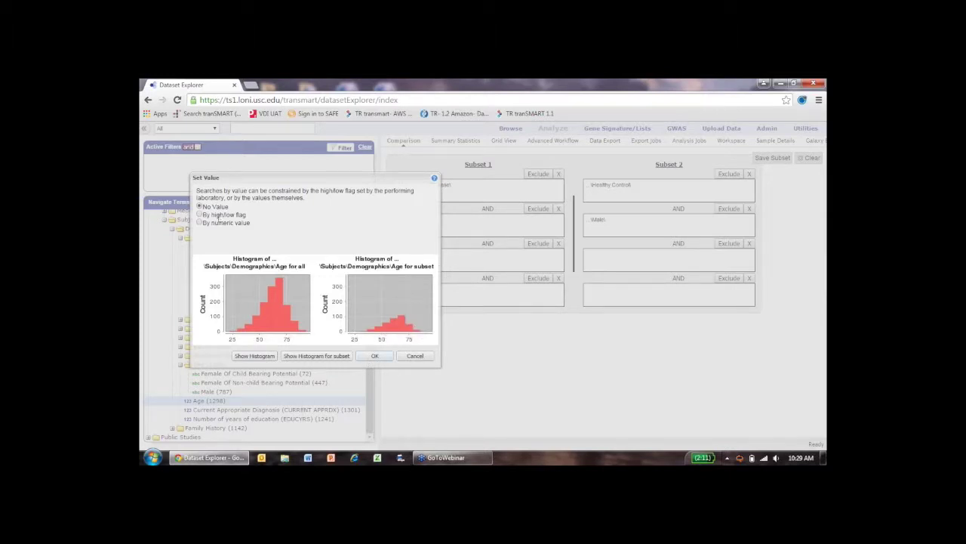
- Constrain the Age criterion of Subset 1 by numeric value to LESS THAN 60
{"action": "left_click", "coordinate": [200, 223]}
{"action": "left_click", "coordinate": [368, 214]}
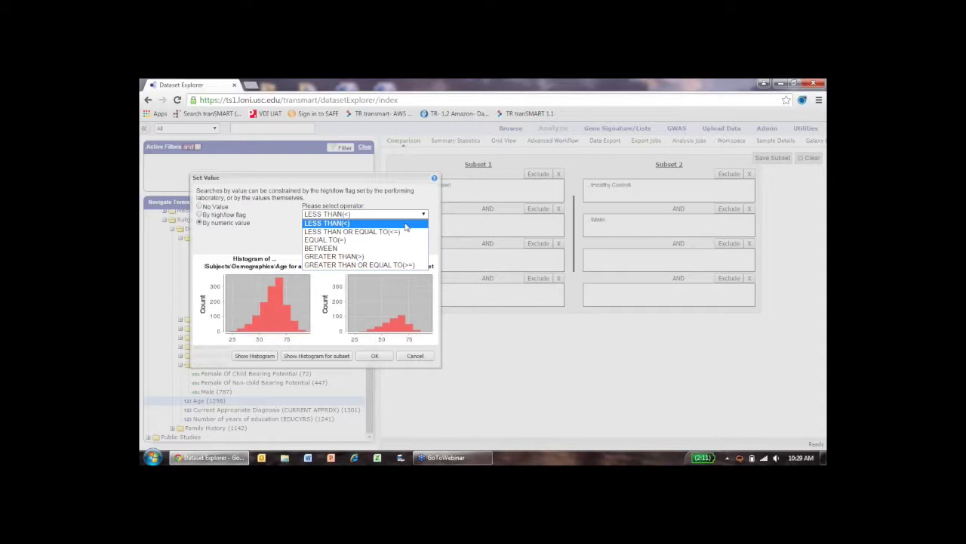
{"action": "left_click", "coordinate": [354, 221]}
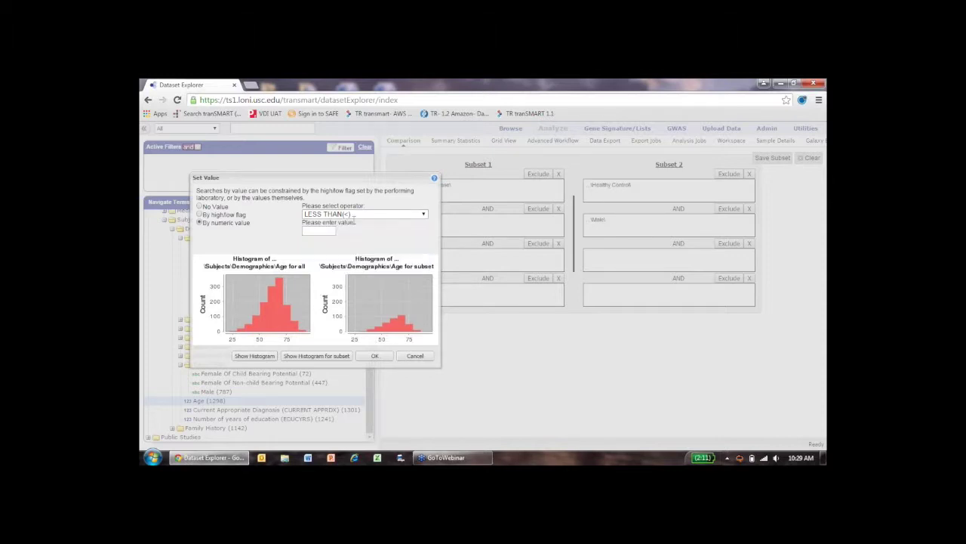
{"action": "left_click", "coordinate": [325, 231]}
{"action": "type", "text": "60"}
{"action": "left_click", "coordinate": [374, 356]}
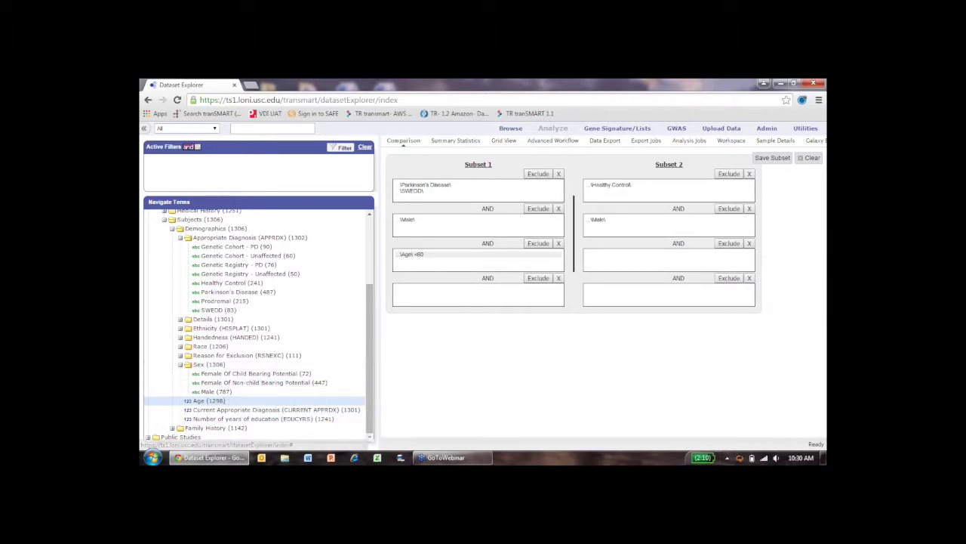
- Exclude the Male criterion from Subset 1 and save the subsets with the description "test-ks"
{"action": "left_click", "coordinate": [537, 210]}
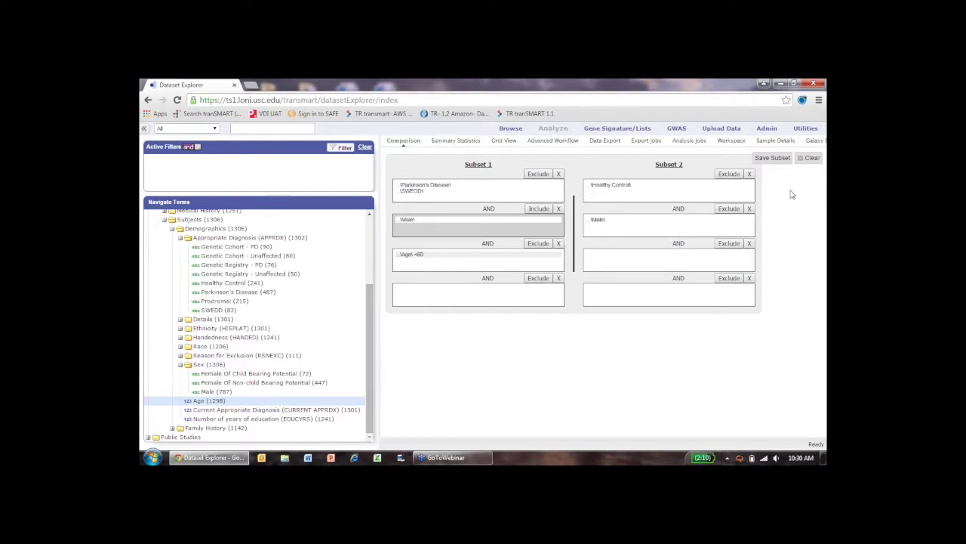
{"action": "left_click", "coordinate": [771, 159]}
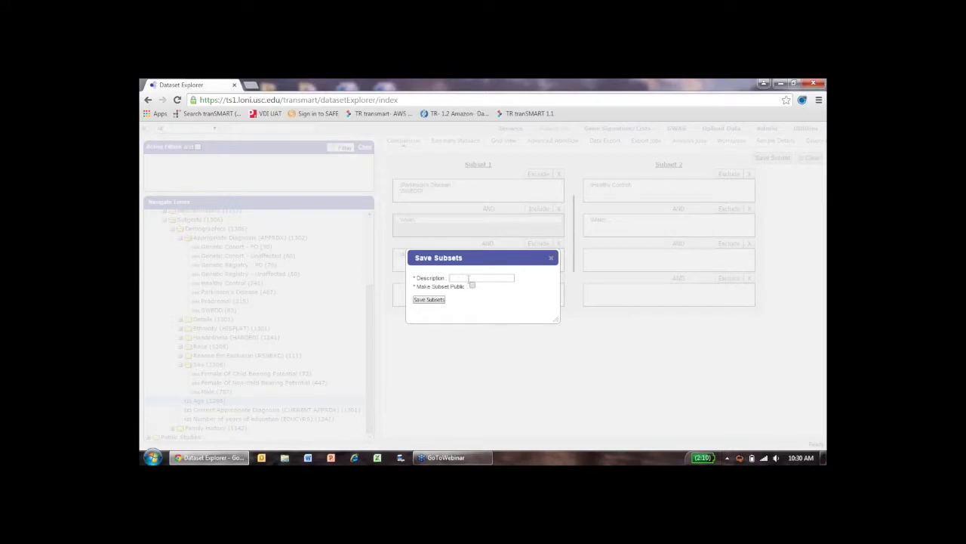
{"action": "type", "text": "test-"}
{"action": "type", "text": "lo"}
{"action": "left_click", "coordinate": [437, 301]}
{"action": "left_click", "coordinate": [434, 299]}
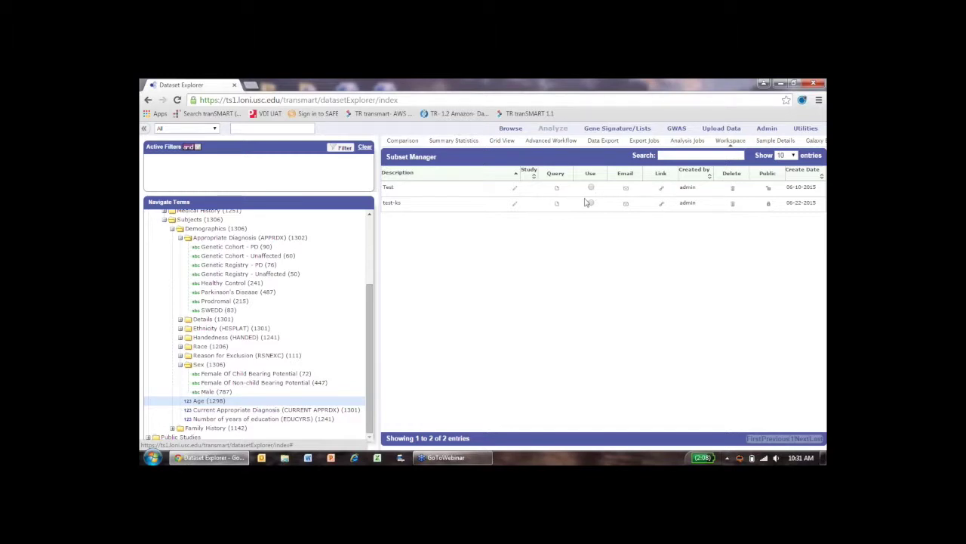
- Widen the Subset Manager area and load the saved "test-ks" subsets into the comparison, overriding the current criteria
{"action": "left_click_drag", "start_coordinate": [378, 243], "coordinate": [304, 243]}
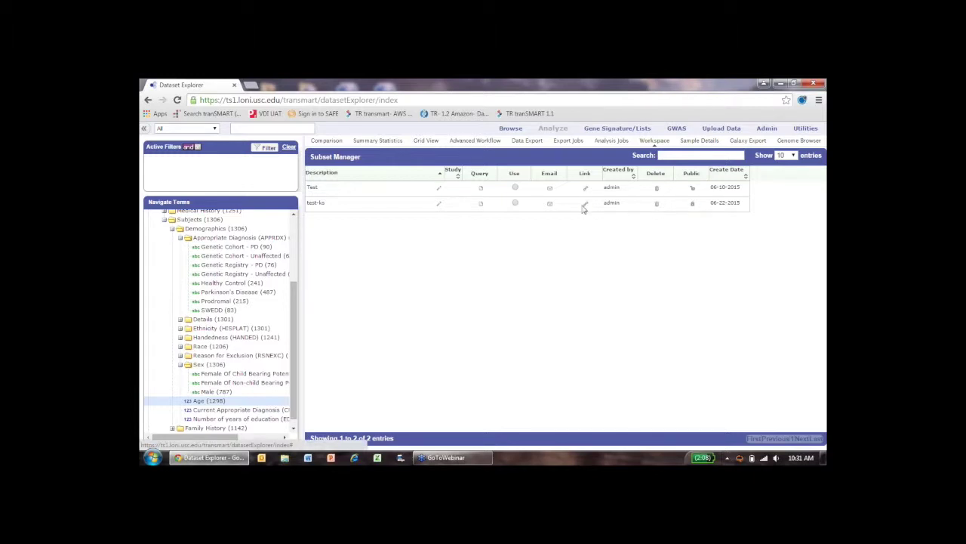
{"action": "left_click", "coordinate": [515, 204]}
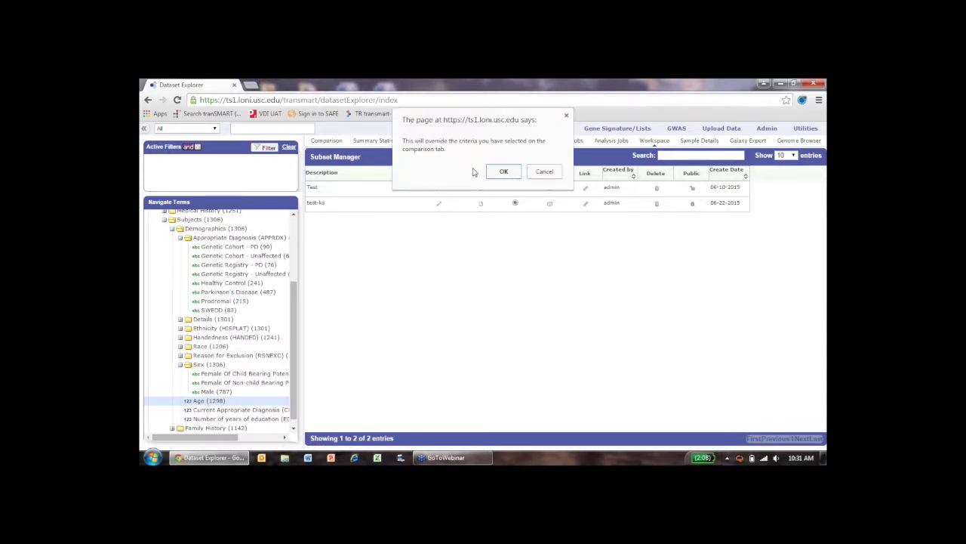
{"action": "left_click", "coordinate": [497, 171]}
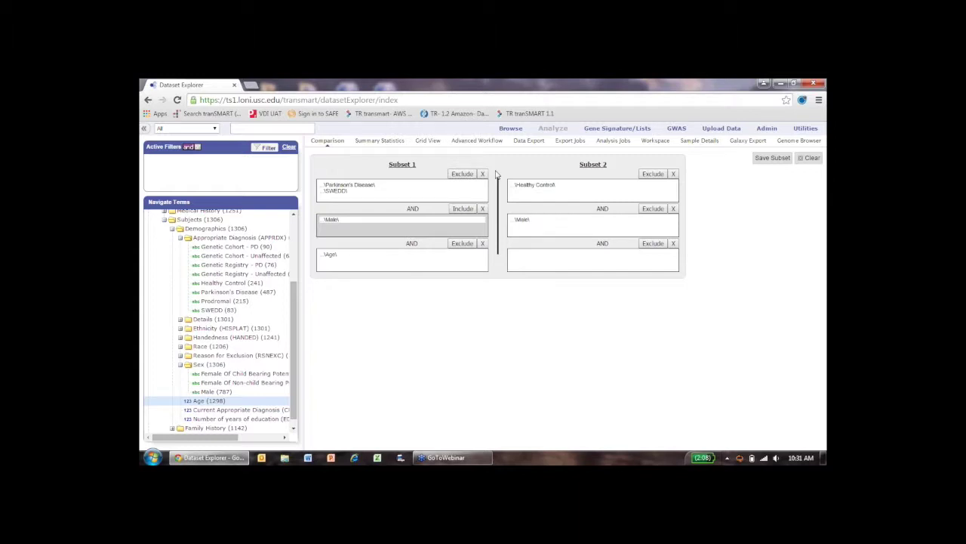
- Remove the Age criterion from Subset 1 and the Male criterion from Subset 2, and clear the whole current analysis
{"action": "left_click", "coordinate": [482, 243]}
{"action": "left_click", "coordinate": [673, 209]}
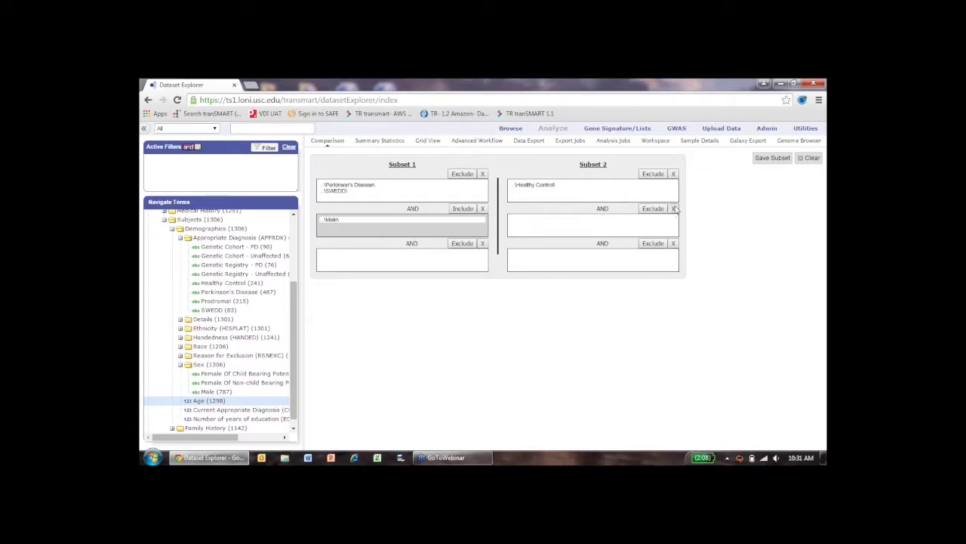
{"action": "left_click", "coordinate": [806, 158]}
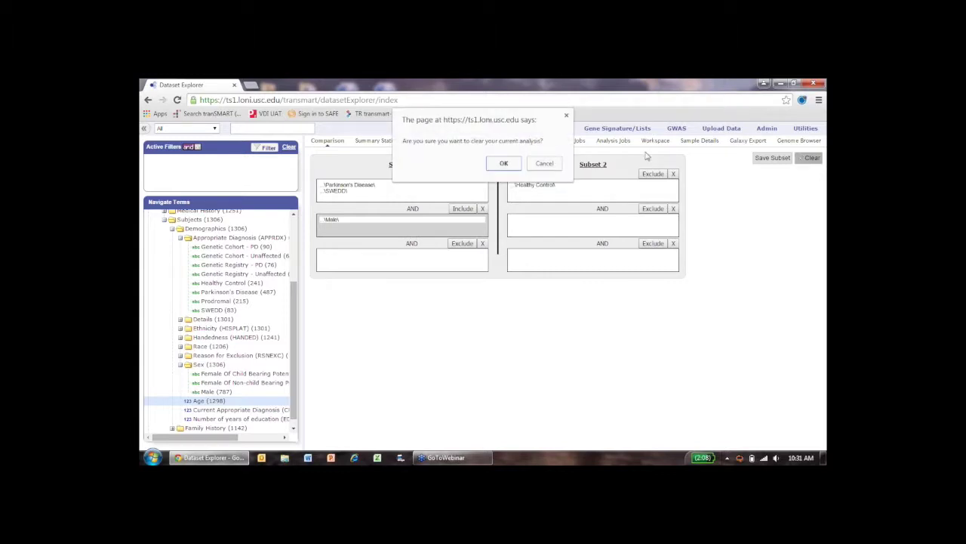
{"action": "left_click", "coordinate": [504, 162]}
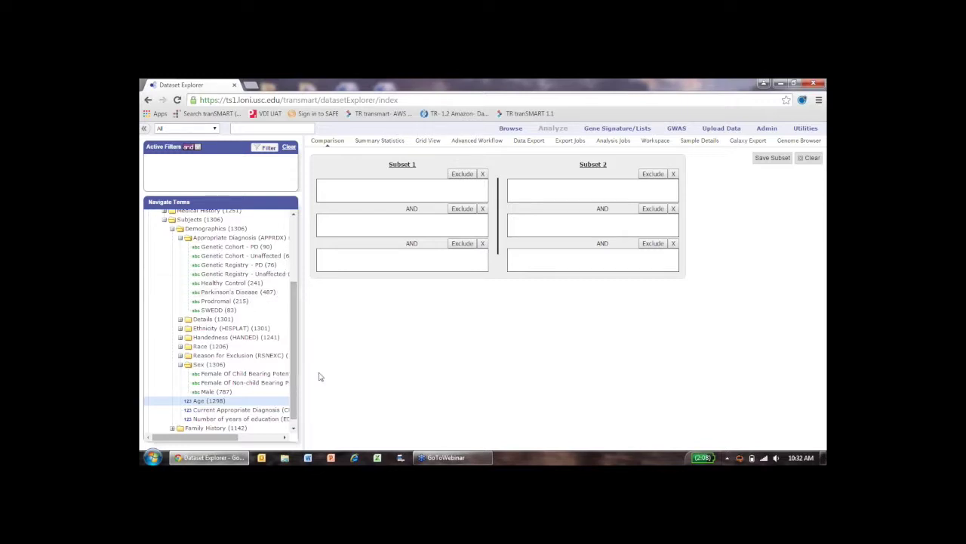
- Define Subset 1 as Parkinson's Disease and Subset 2 as Healthy Control, and generate their summary statistics
{"action": "mouse_move", "coordinate": [242, 293]}
{"action": "left_mouse_down"}
{"action": "mouse_move", "coordinate": [337, 198]}
{"action": "mouse_move", "coordinate": [244, 283]}
{"action": "mouse_move", "coordinate": [371, 253]}
{"action": "mouse_move", "coordinate": [521, 194]}
{"action": "left_mouse_up"}
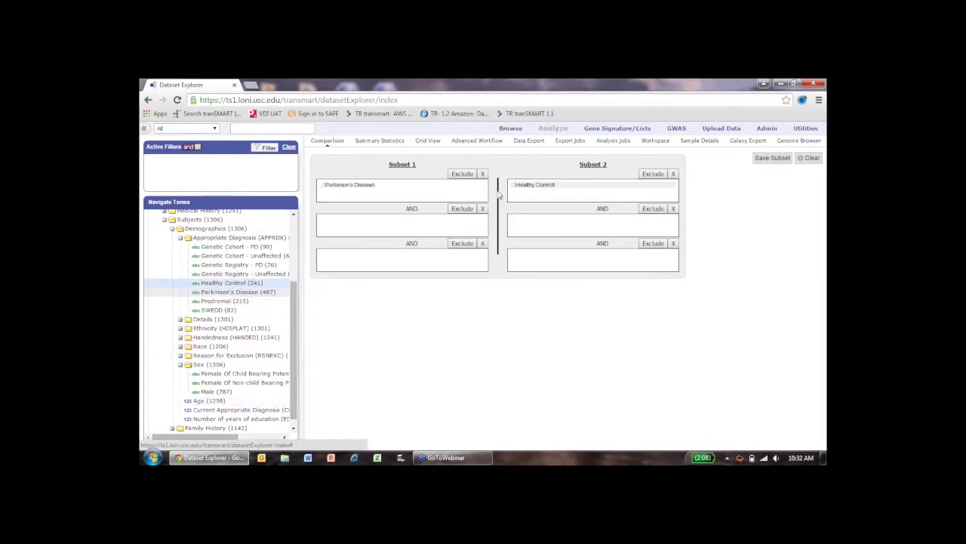
{"action": "left_click", "coordinate": [380, 141]}
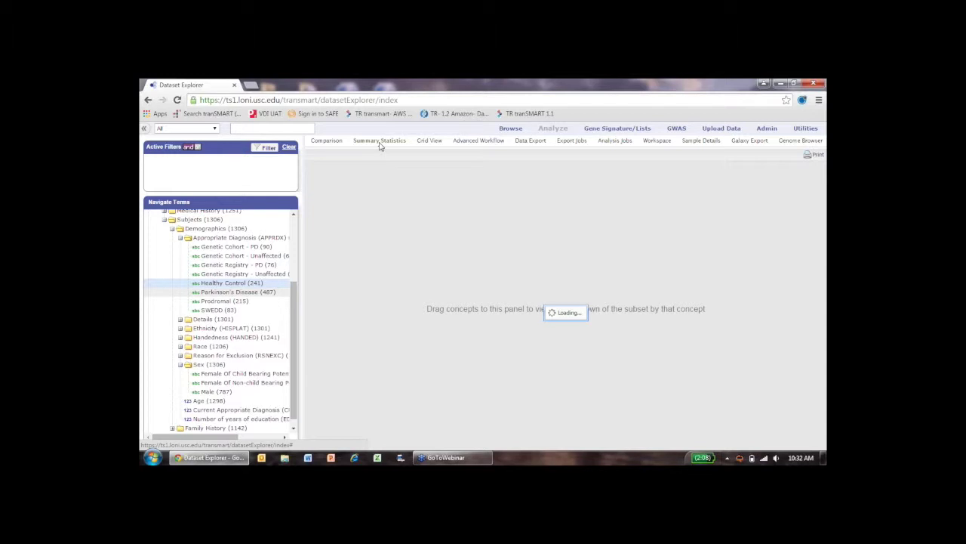
- Compare the rs2414739 genotype, found in the DNA analysis results of the PARKINSONS_PPMI Biomarkers, between the two subsets in the summary statistics
{"action": "left_click_drag", "start_coordinate": [294, 291], "coordinate": [293, 239]}
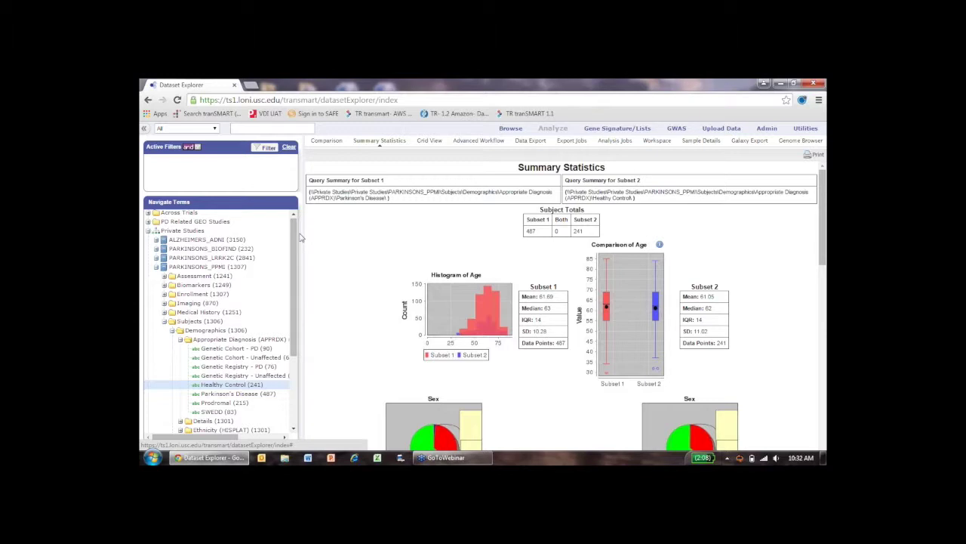
{"action": "left_click", "coordinate": [165, 285]}
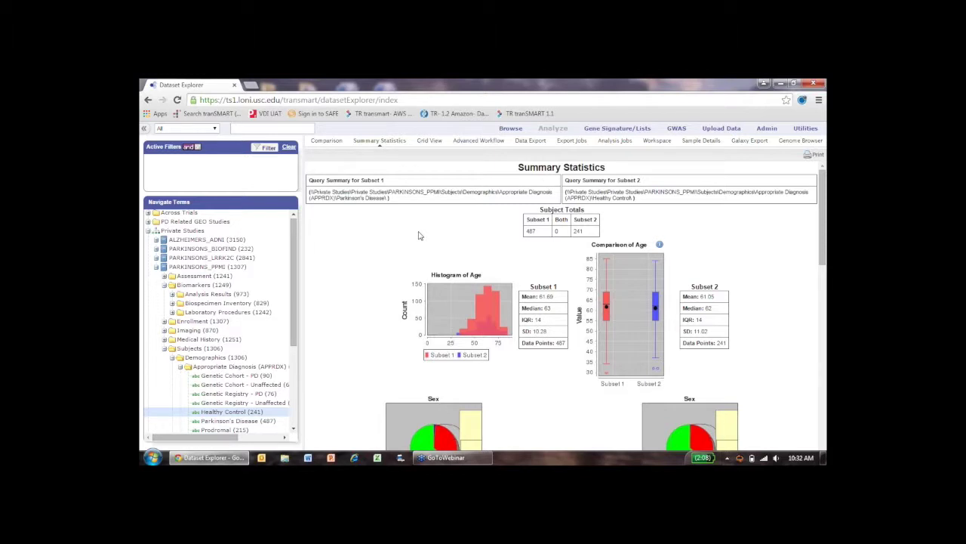
{"action": "left_click", "coordinate": [172, 294]}
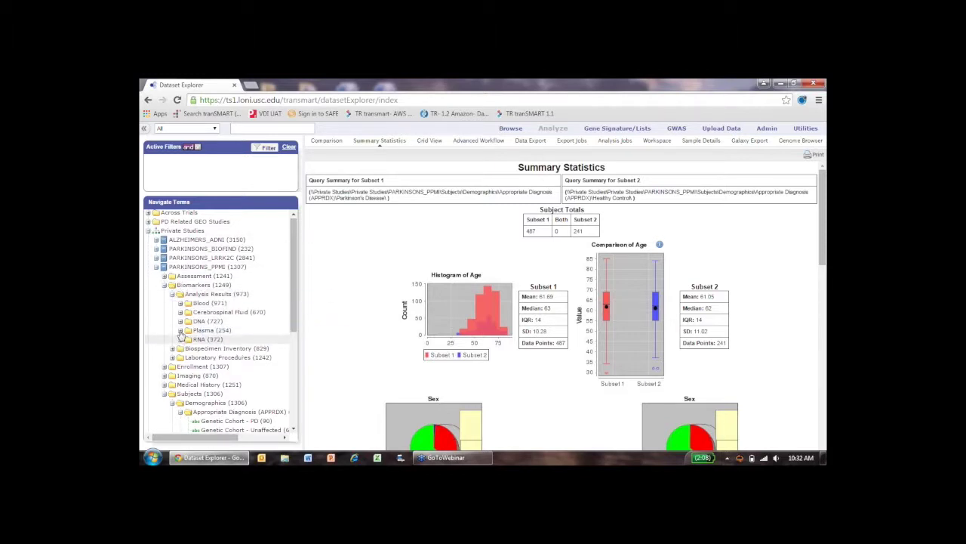
{"action": "left_click", "coordinate": [181, 321]}
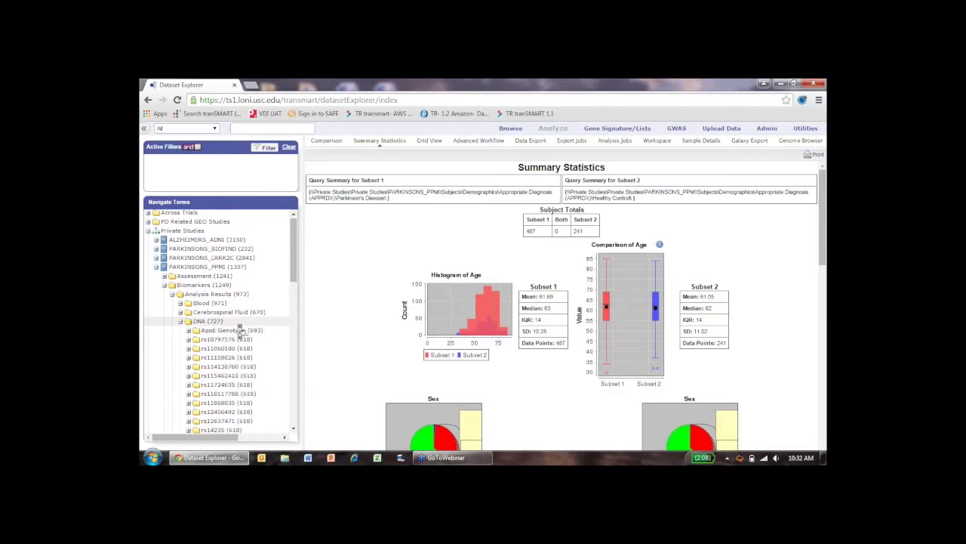
{"action": "scroll", "coordinate": [239, 330], "scroll_direction": "down", "scroll_amount": 2}
{"action": "scroll", "coordinate": [240, 330], "scroll_direction": "down", "scroll_amount": 3}
{"action": "scroll", "coordinate": [239, 330], "scroll_direction": "down", "scroll_amount": 4}
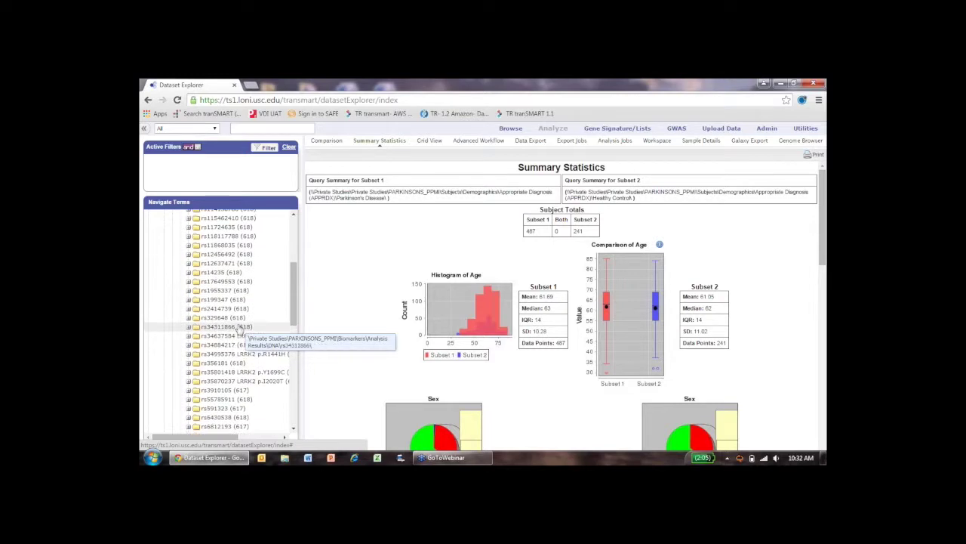
{"action": "left_click", "coordinate": [190, 309]}
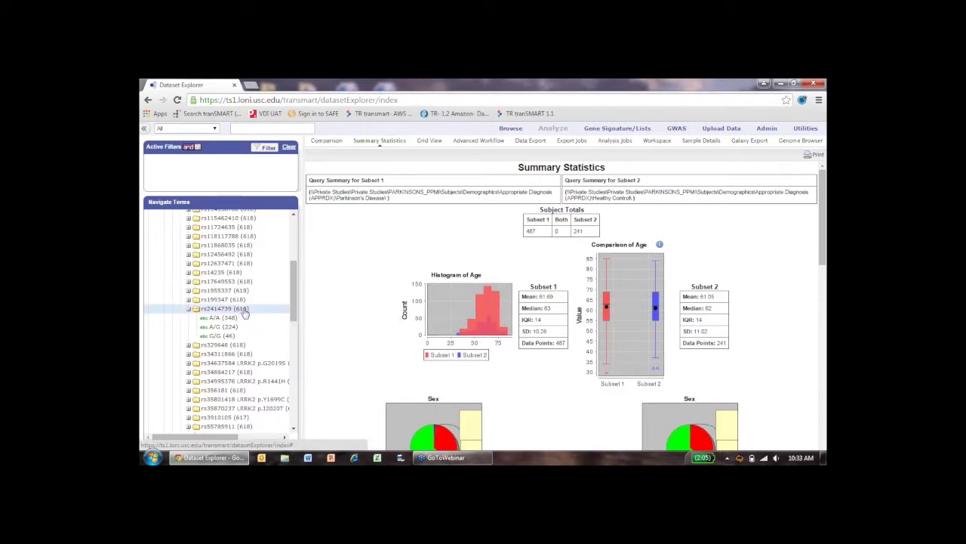
{"action": "left_click_drag", "start_coordinate": [244, 314], "coordinate": [379, 261]}
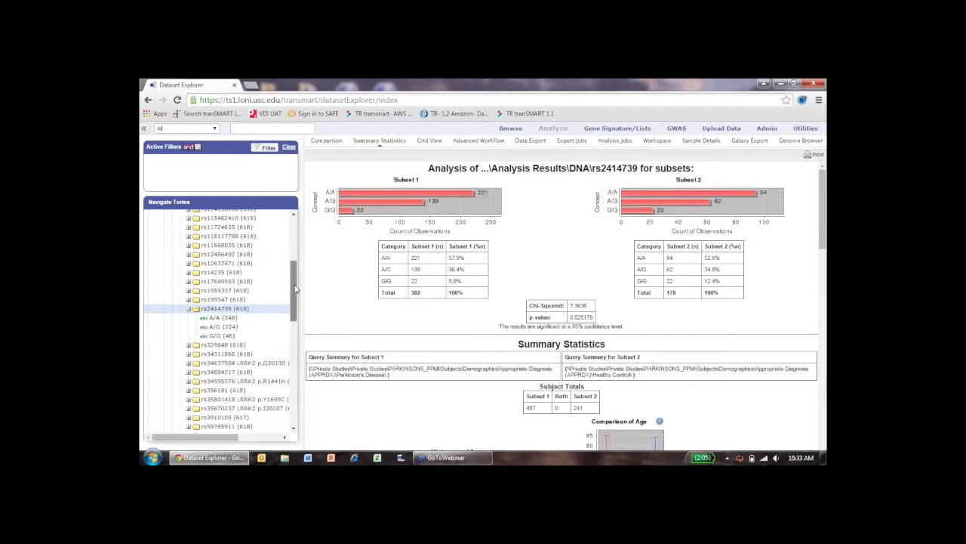
- Add the Month 24 MoCA Total Score from the Non-Motor assessments to the summary statistics and review the analyses of both subsets
{"action": "scroll", "coordinate": [295, 288], "scroll_direction": "up", "scroll_amount": 4}
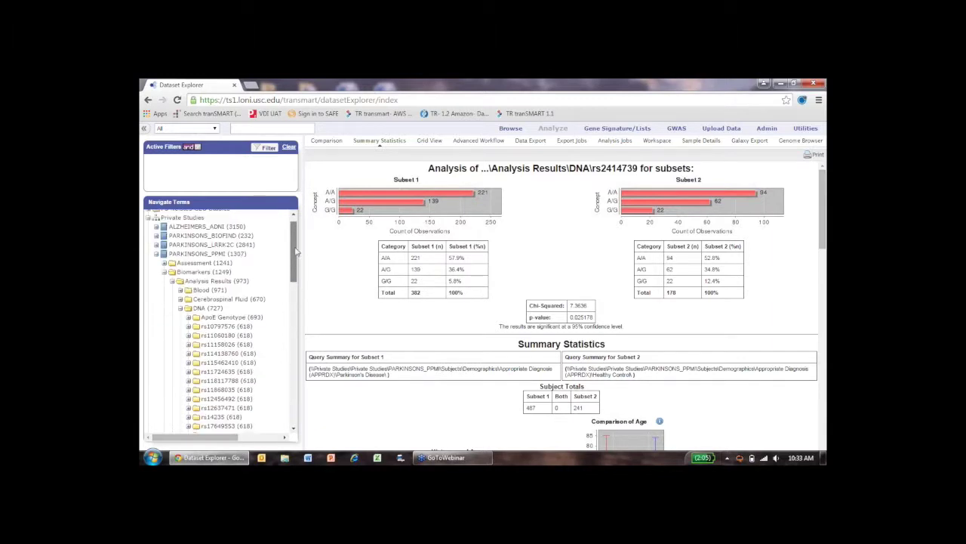
{"action": "left_click", "coordinate": [164, 266]}
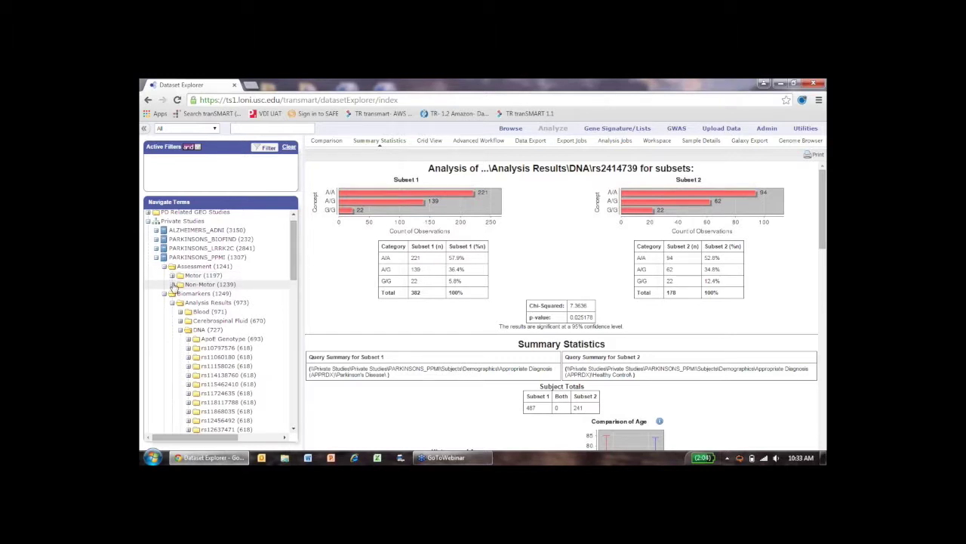
{"action": "left_click", "coordinate": [172, 285]}
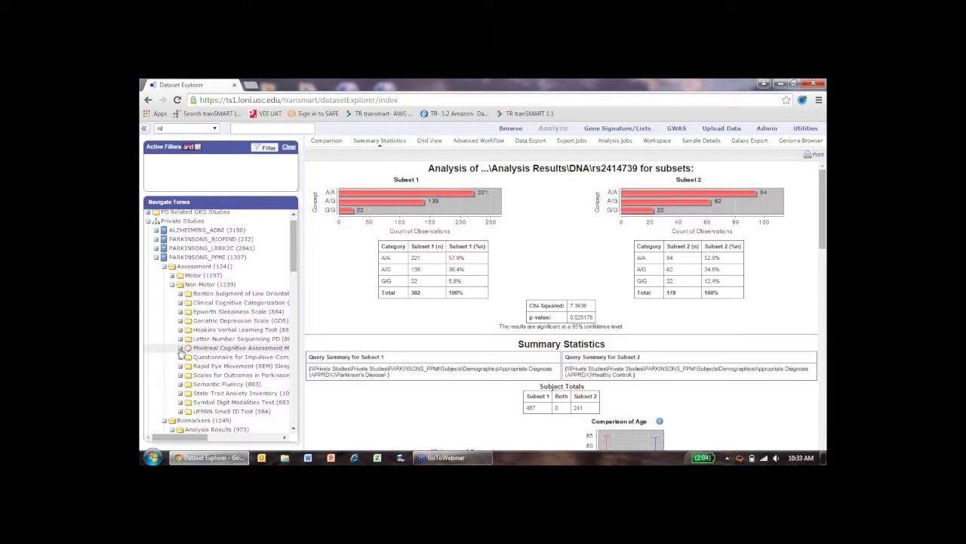
{"action": "left_click", "coordinate": [189, 402]}
{"action": "scroll", "coordinate": [249, 362], "scroll_direction": "down", "scroll_amount": 1}
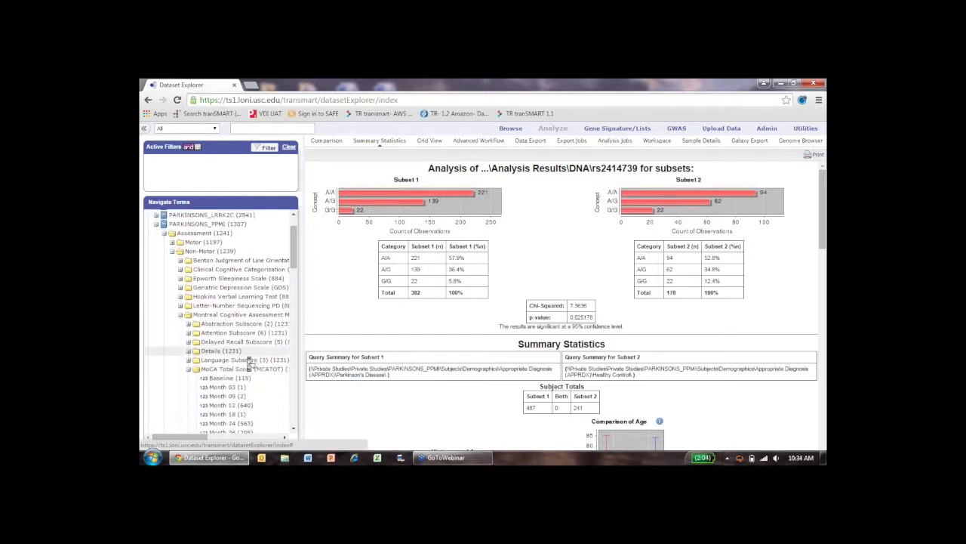
{"action": "scroll", "coordinate": [249, 362], "scroll_direction": "down", "scroll_amount": 3}
{"action": "mouse_move", "coordinate": [242, 337]}
{"action": "left_mouse_down"}
{"action": "mouse_move", "coordinate": [339, 304]}
{"action": "mouse_move", "coordinate": [320, 339]}
{"action": "mouse_move", "coordinate": [270, 345]}
{"action": "mouse_move", "coordinate": [230, 336]}
{"action": "left_mouse_up"}
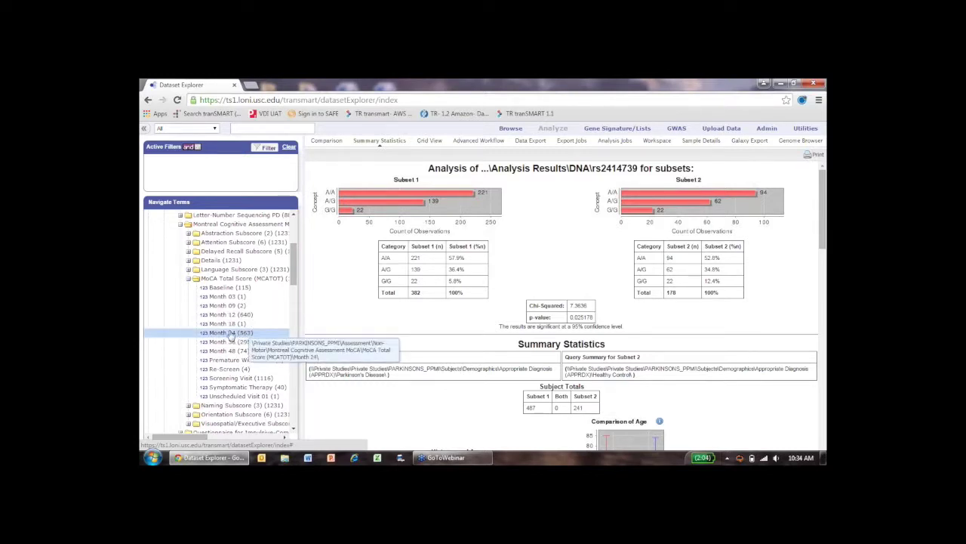
{"action": "left_click_drag", "start_coordinate": [230, 336], "coordinate": [359, 304]}
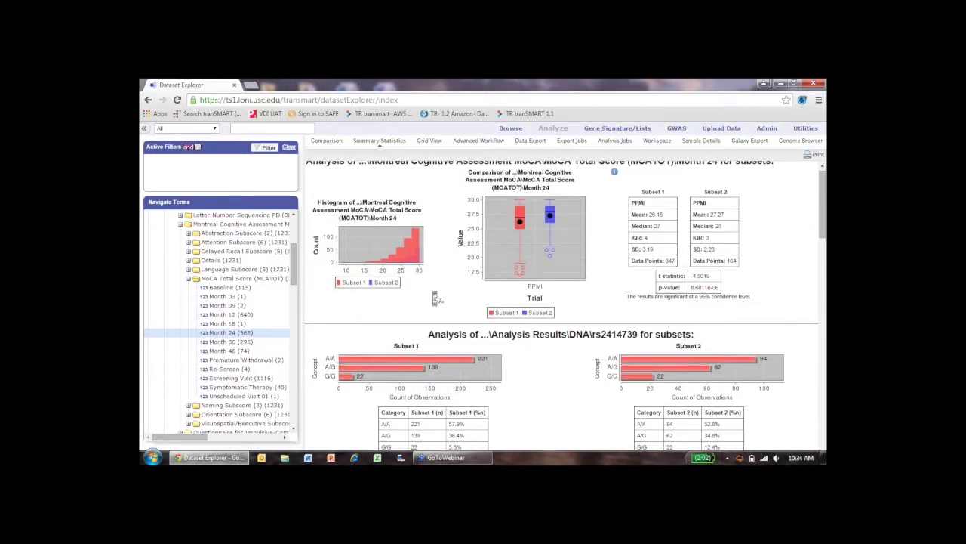
{"action": "scroll", "coordinate": [436, 298], "scroll_direction": "down", "scroll_amount": 3}
{"action": "scroll", "coordinate": [435, 298], "scroll_direction": "down", "scroll_amount": 5}
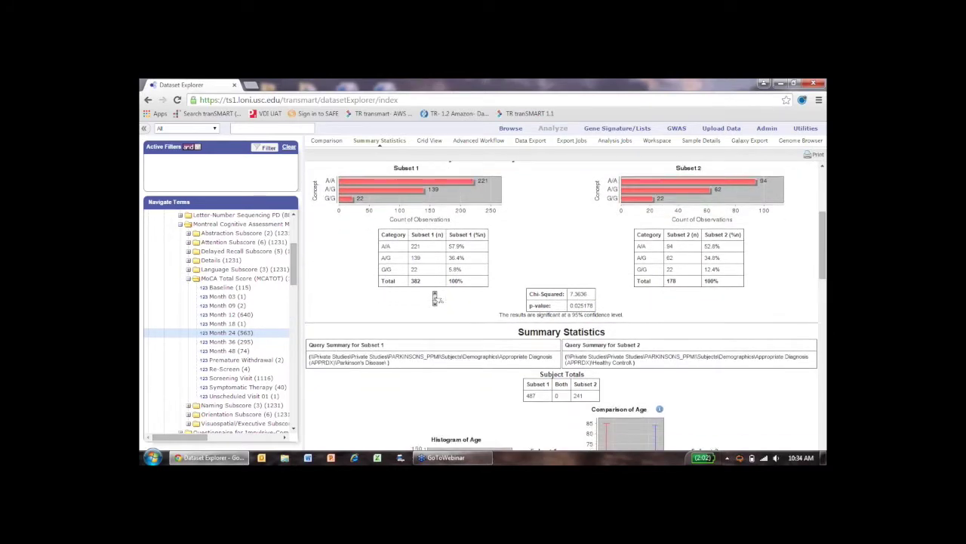
{"action": "scroll", "coordinate": [436, 298], "scroll_direction": "down", "scroll_amount": 5}
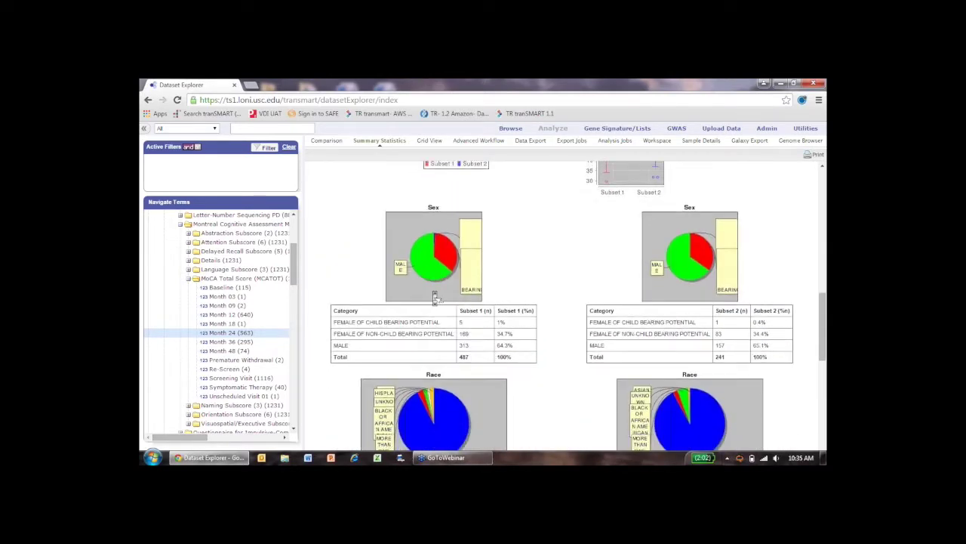
{"action": "scroll", "coordinate": [435, 298], "scroll_direction": "up", "scroll_amount": 5}
{"action": "scroll", "coordinate": [435, 298], "scroll_direction": "up", "scroll_amount": 8}
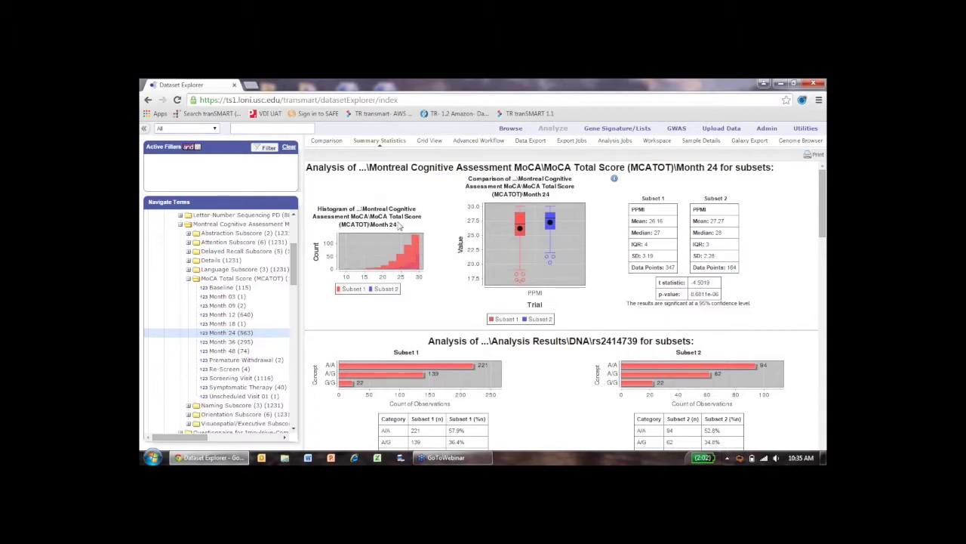
- Return to the comparison and clear the Parkinson's Disease criterion of Subset 1 and the Healthy Control criterion of Subset 2
{"action": "left_click", "coordinate": [327, 141]}
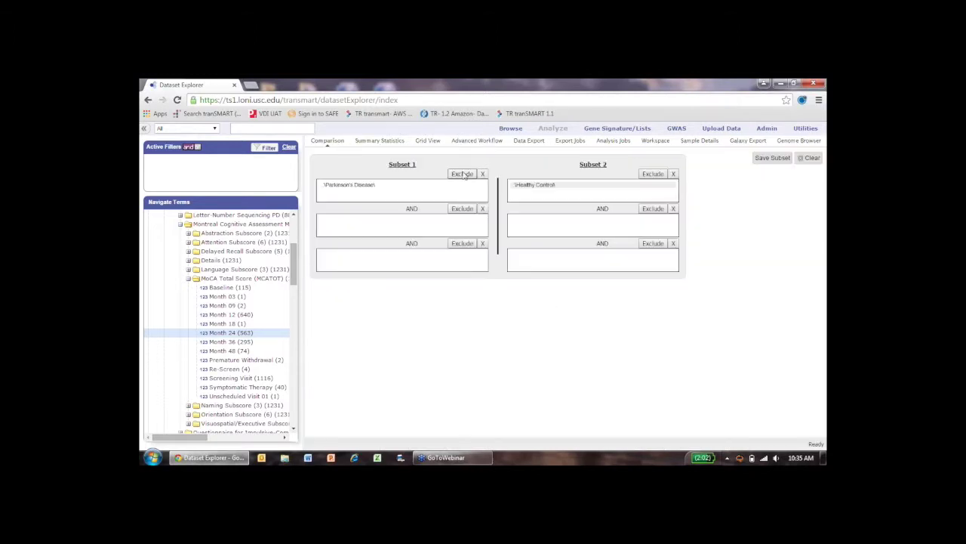
{"action": "left_click", "coordinate": [483, 173]}
{"action": "left_click", "coordinate": [673, 173]}
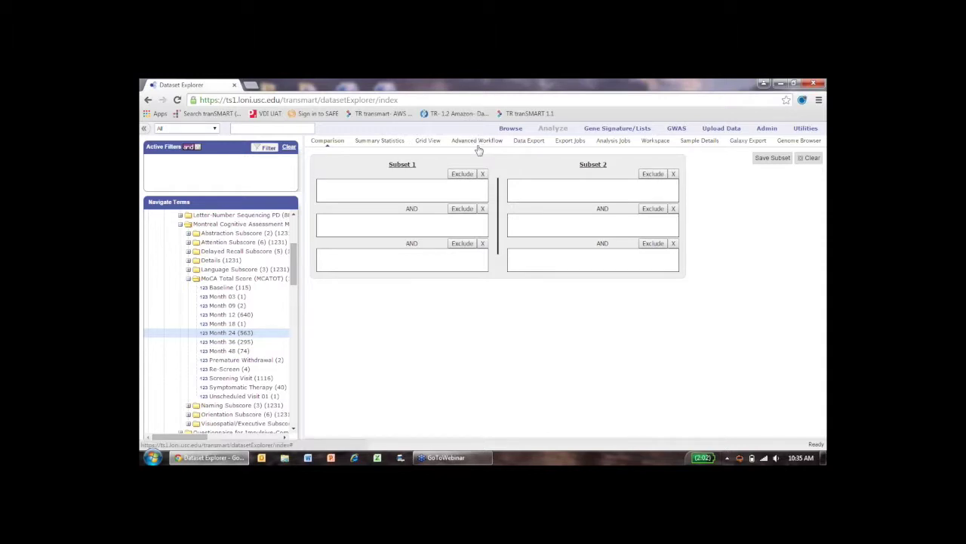
- Rebuild the subsets with Parkinson's Disease in Subset 1 and Healthy Control in Subset 2, and run the summary statistics
{"action": "left_click_drag", "start_coordinate": [294, 262], "coordinate": [296, 238]}
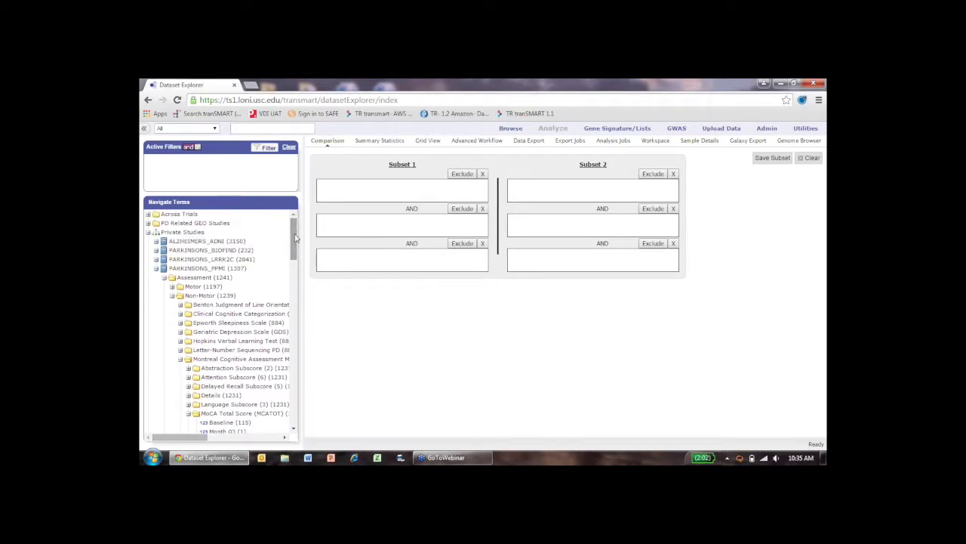
{"action": "left_click_drag", "start_coordinate": [296, 238], "coordinate": [308, 395]}
{"action": "mouse_move", "coordinate": [243, 323]}
{"action": "left_mouse_down"}
{"action": "mouse_move", "coordinate": [325, 333]}
{"action": "mouse_move", "coordinate": [343, 193]}
{"action": "mouse_move", "coordinate": [520, 192]}
{"action": "left_mouse_up"}
{"action": "left_click", "coordinate": [394, 144]}
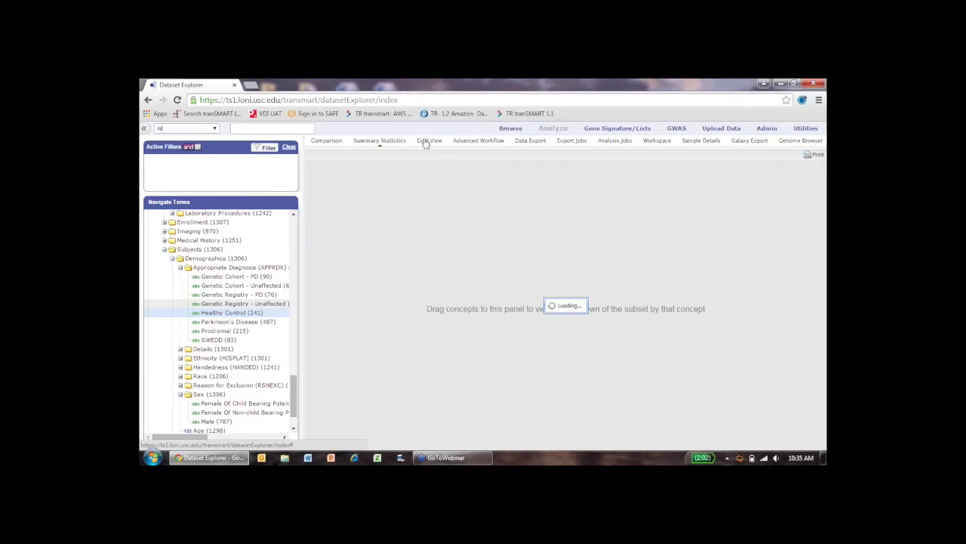
- Show the subsets in the Grid View and look through the patient rows of both subsets
{"action": "left_click", "coordinate": [426, 142]}
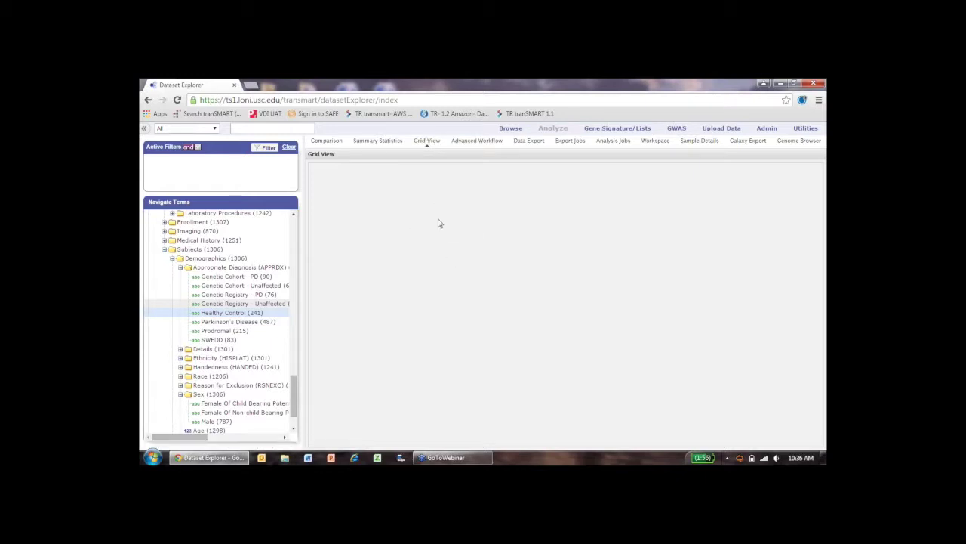
{"action": "left_click", "coordinate": [398, 141]}
{"action": "left_click", "coordinate": [427, 142]}
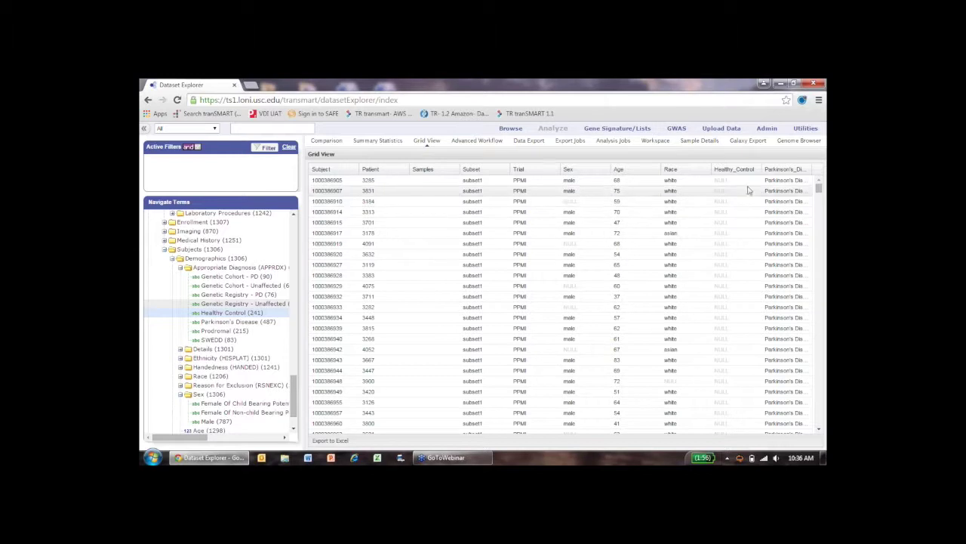
{"action": "scroll", "coordinate": [768, 236], "scroll_direction": "down", "scroll_amount": 10}
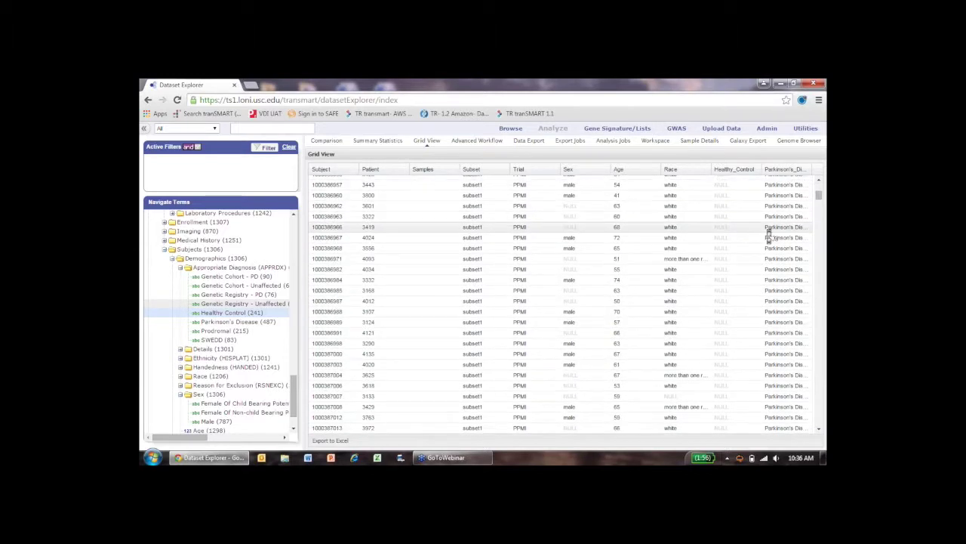
{"action": "scroll", "coordinate": [769, 234], "scroll_direction": "down", "scroll_amount": 10}
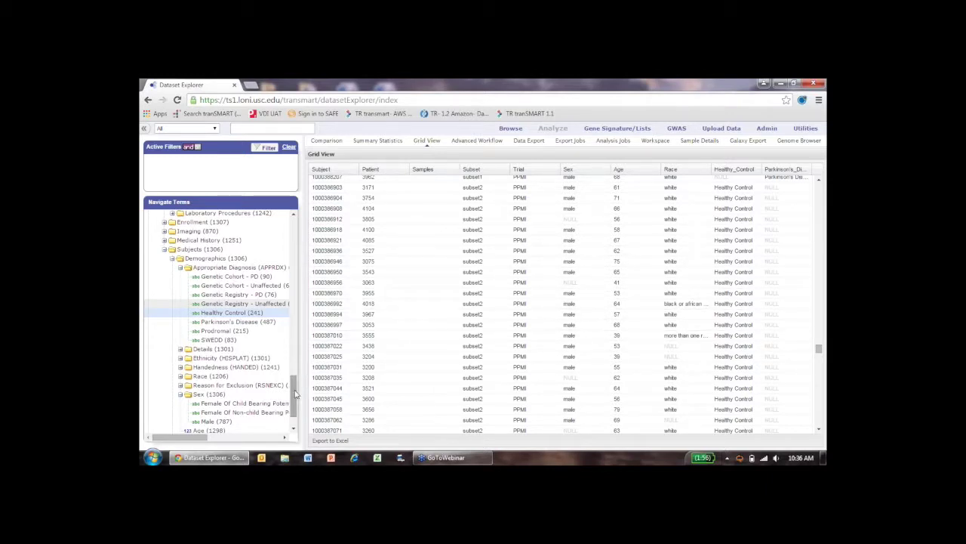
- Add the rs2414739 genotype to the patient grid and export the grid to Excel
{"action": "left_click_drag", "start_coordinate": [295, 393], "coordinate": [304, 323]}
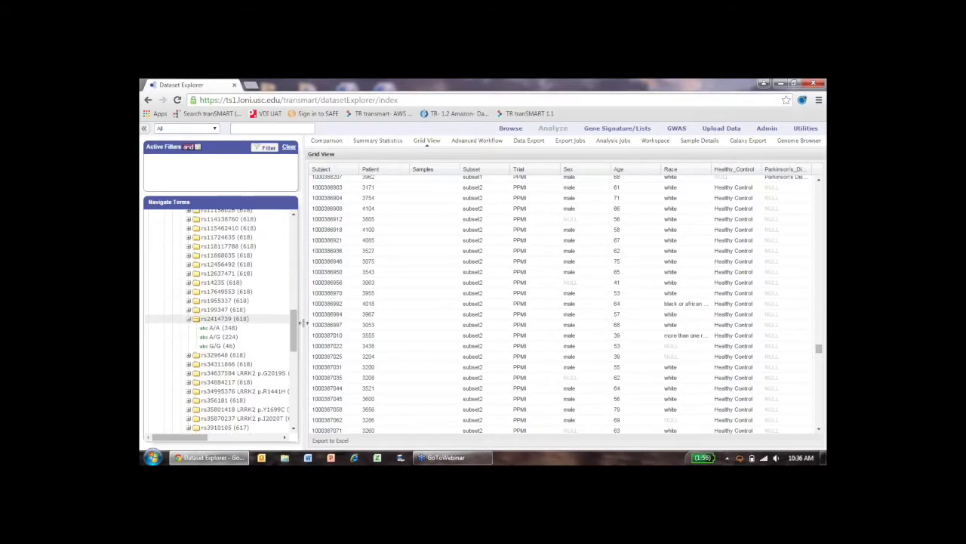
{"action": "left_click_drag", "start_coordinate": [238, 318], "coordinate": [318, 302]}
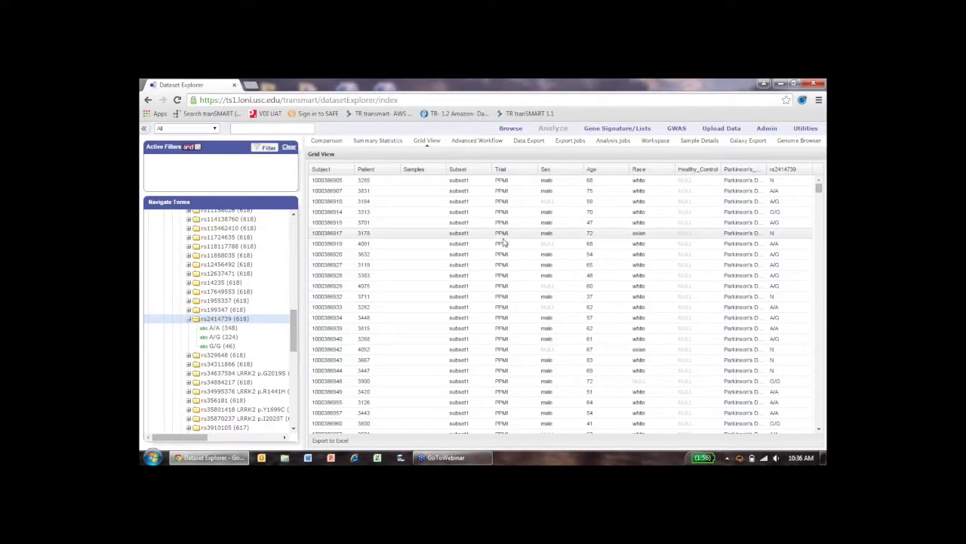
{"action": "left_click", "coordinate": [327, 441]}
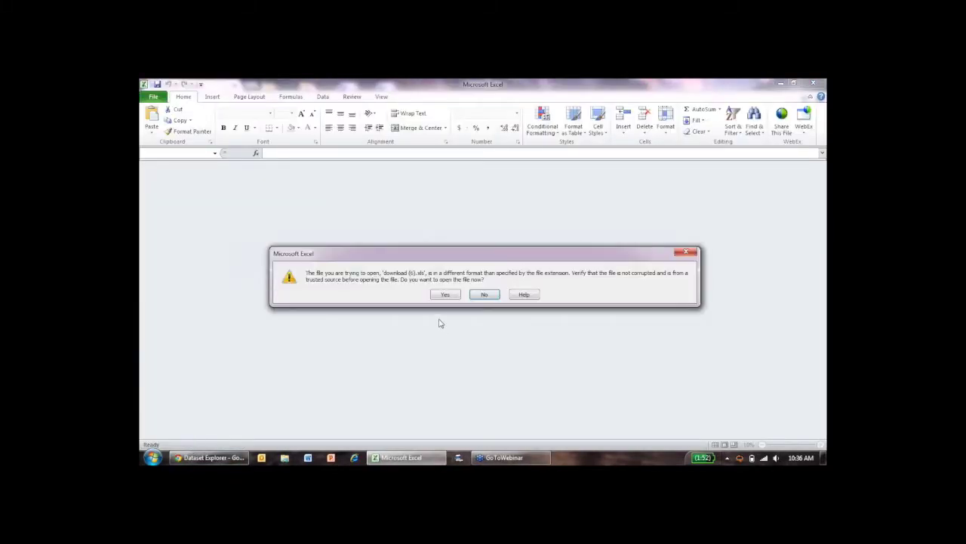
- Open the exported download (6).xls workbook in Excel and look through its patient rows
{"action": "left_click", "coordinate": [450, 295]}
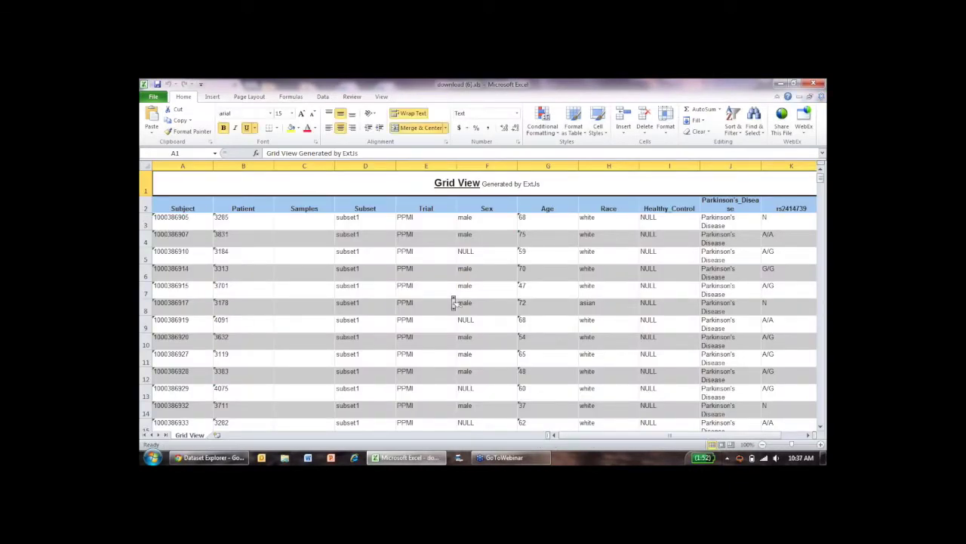
{"action": "scroll", "coordinate": [454, 302], "scroll_direction": "down", "scroll_amount": 3}
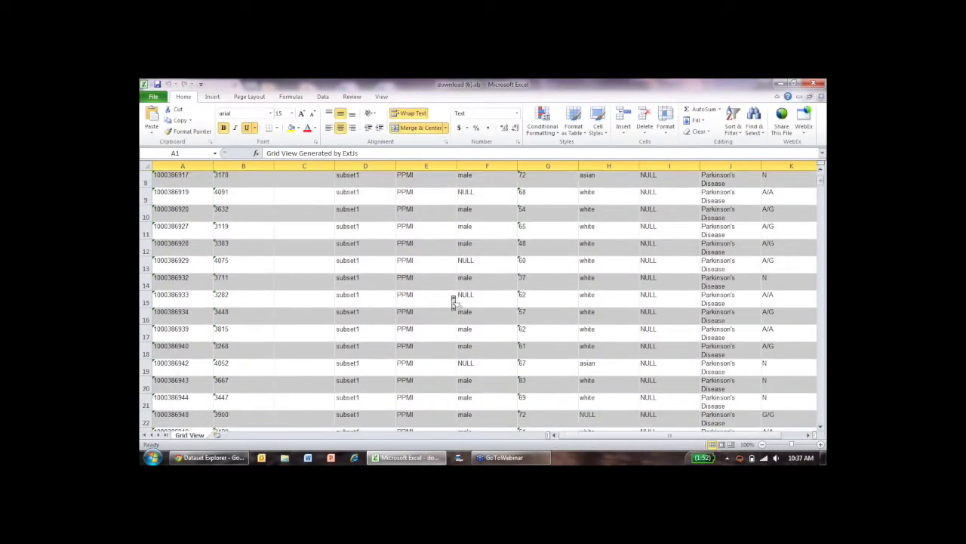
{"action": "scroll", "coordinate": [454, 302], "scroll_direction": "up", "scroll_amount": 4}
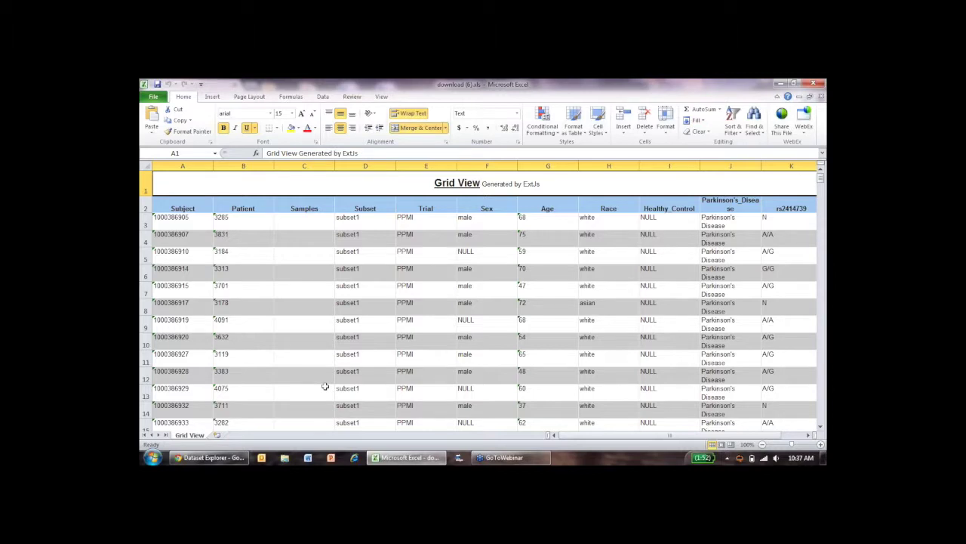
- Switch back to the Dataset Explorer comparison and clear the criteria of both subsets
{"action": "left_click", "coordinate": [215, 458]}
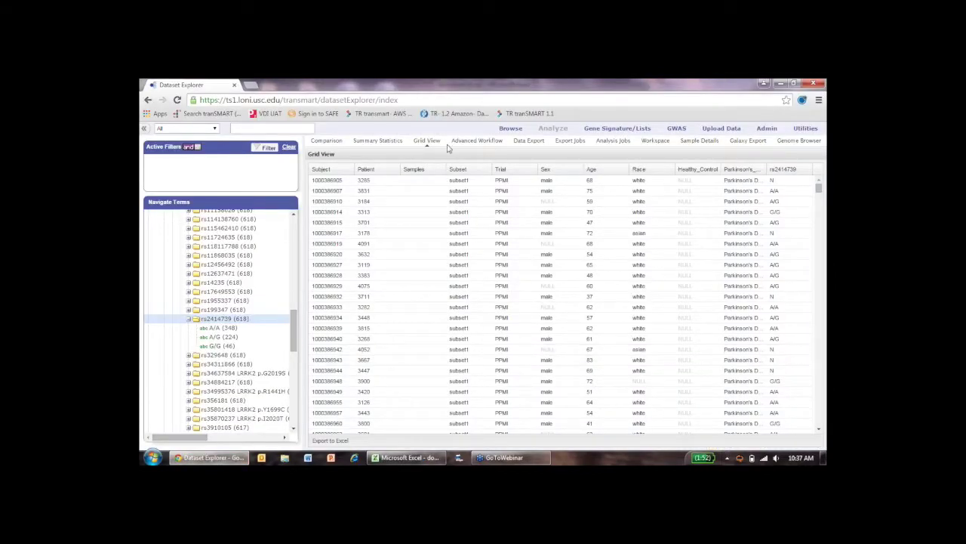
{"action": "left_click", "coordinate": [327, 142]}
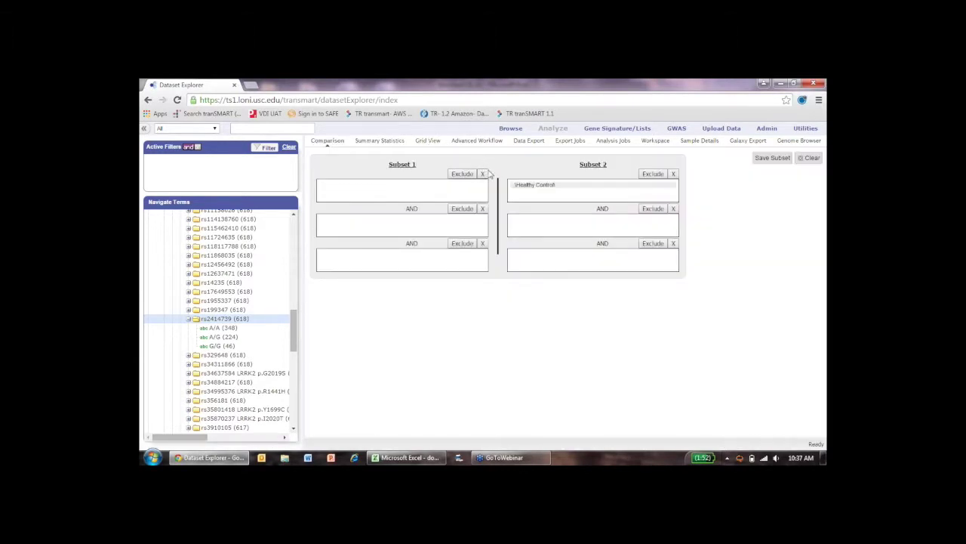
{"action": "left_click", "coordinate": [673, 174]}
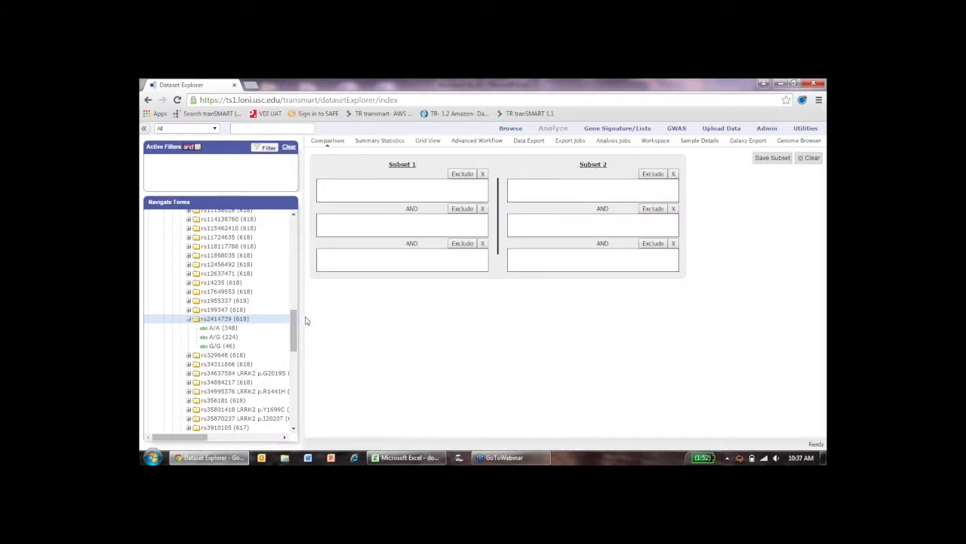
- Set the whole PARKINSONS_PPMI study as Subset 1 and choose Box Plot with ANOVA as the advanced workflow analysis
{"action": "left_click_drag", "start_coordinate": [292, 321], "coordinate": [302, 227]}
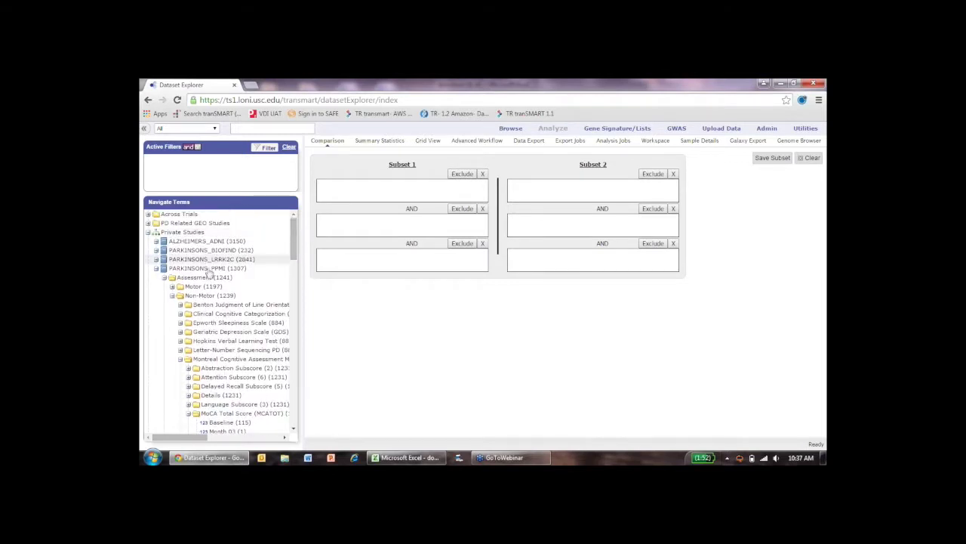
{"action": "left_click_drag", "start_coordinate": [218, 268], "coordinate": [347, 188]}
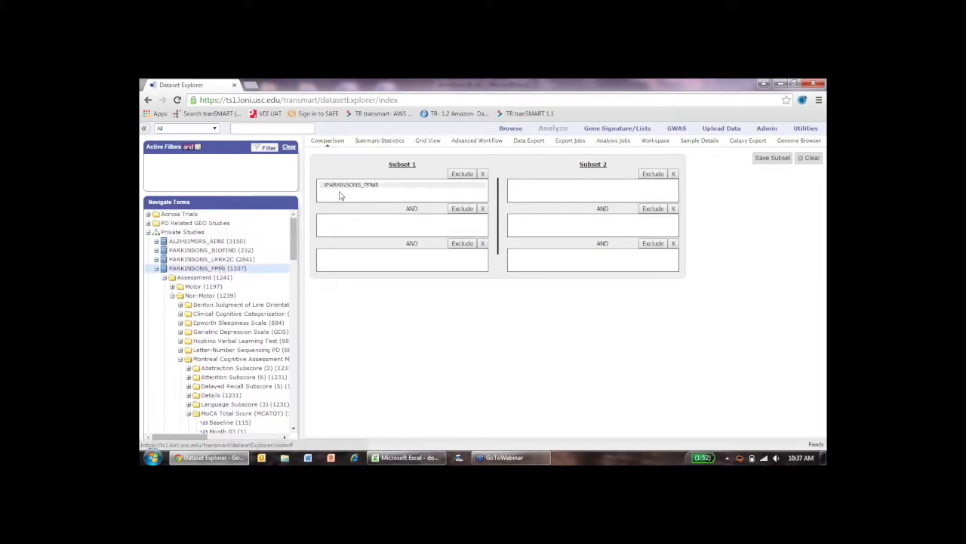
{"action": "left_click", "coordinate": [472, 145]}
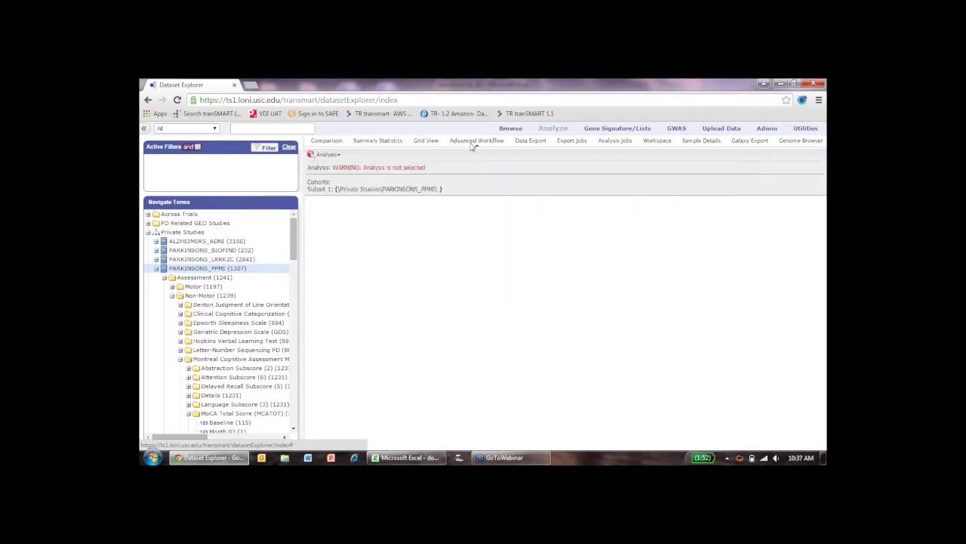
{"action": "left_click", "coordinate": [329, 156]}
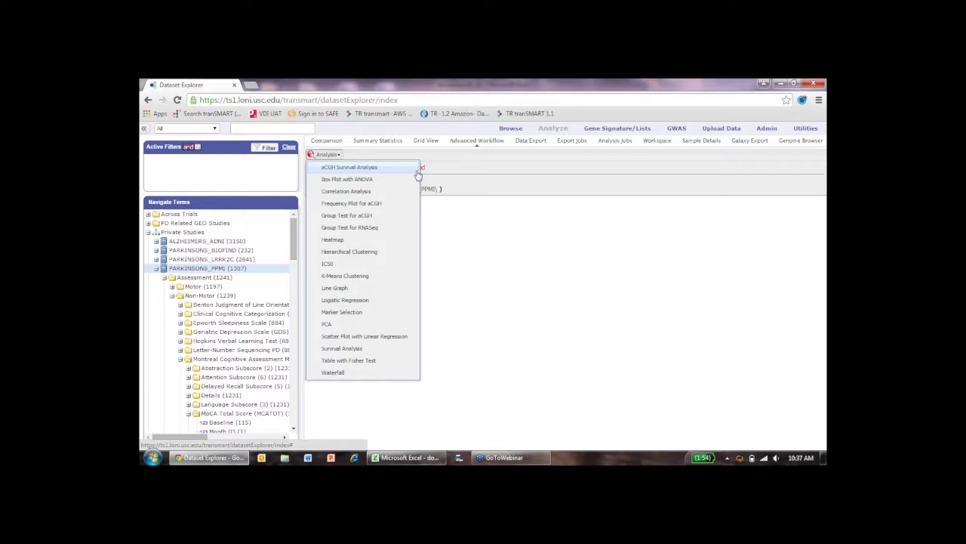
{"action": "left_click", "coordinate": [402, 182]}
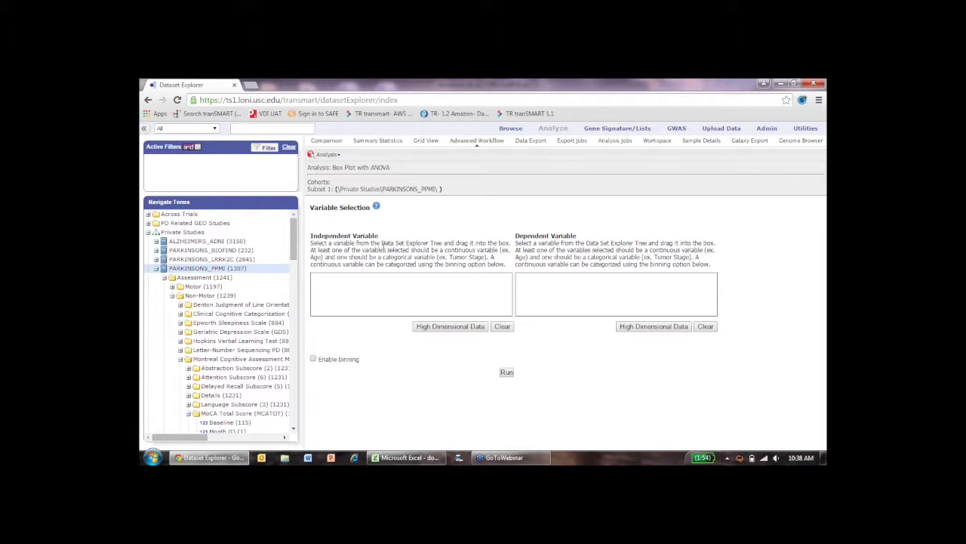
- Set Healthy Control, Parkinson's Disease and SWEDD as independent variable categories and the Month 24 MoCA Total Score as the dependent variable
{"action": "left_click_drag", "start_coordinate": [297, 240], "coordinate": [304, 324]}
{"action": "left_click_drag", "start_coordinate": [307, 344], "coordinate": [317, 420]}
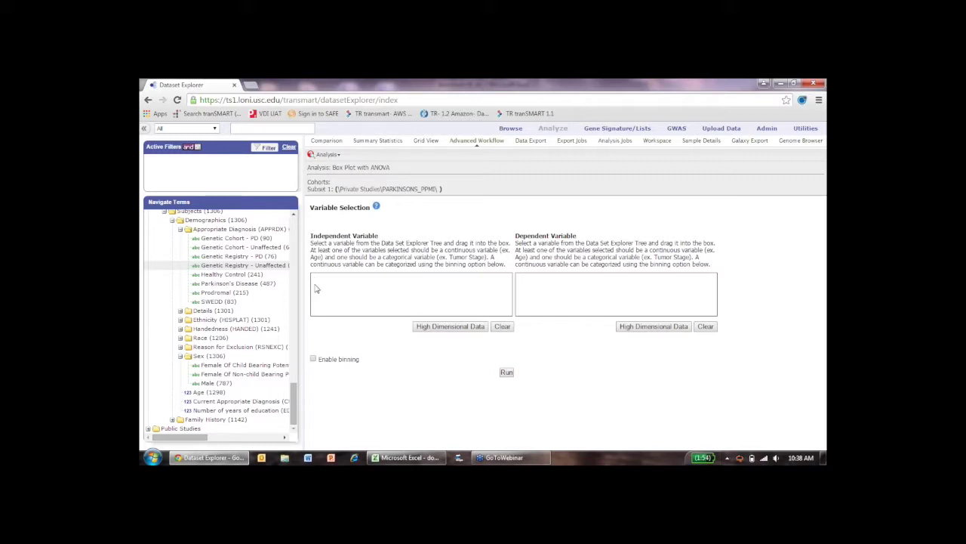
{"action": "left_click_drag", "start_coordinate": [252, 277], "coordinate": [402, 291]}
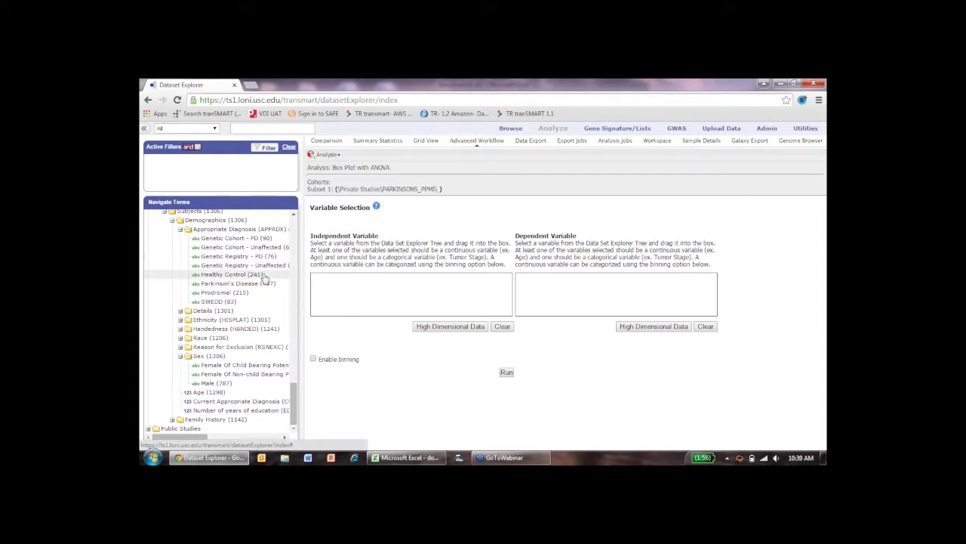
{"action": "left_click_drag", "start_coordinate": [263, 276], "coordinate": [427, 285]}
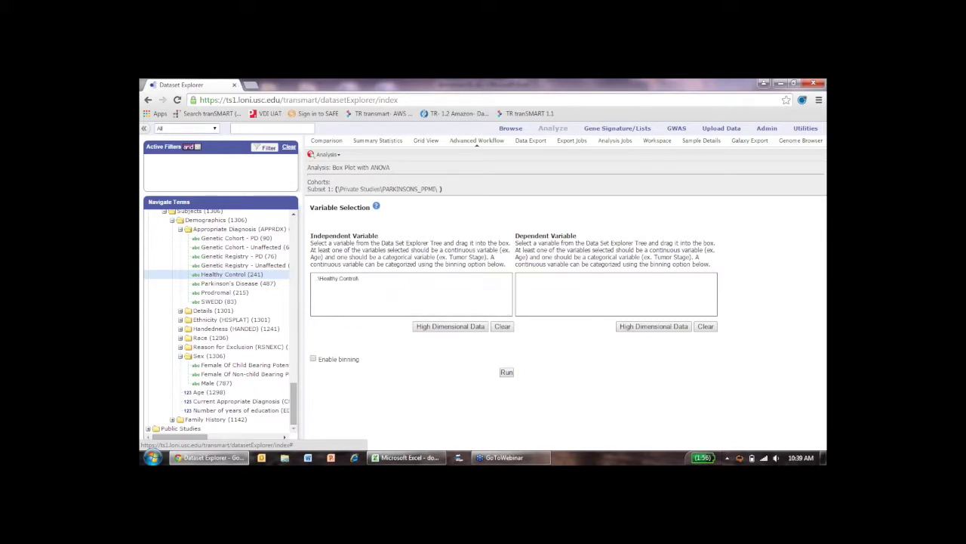
{"action": "left_click_drag", "start_coordinate": [250, 283], "coordinate": [355, 296]}
{"action": "left_click_drag", "start_coordinate": [227, 301], "coordinate": [362, 299]}
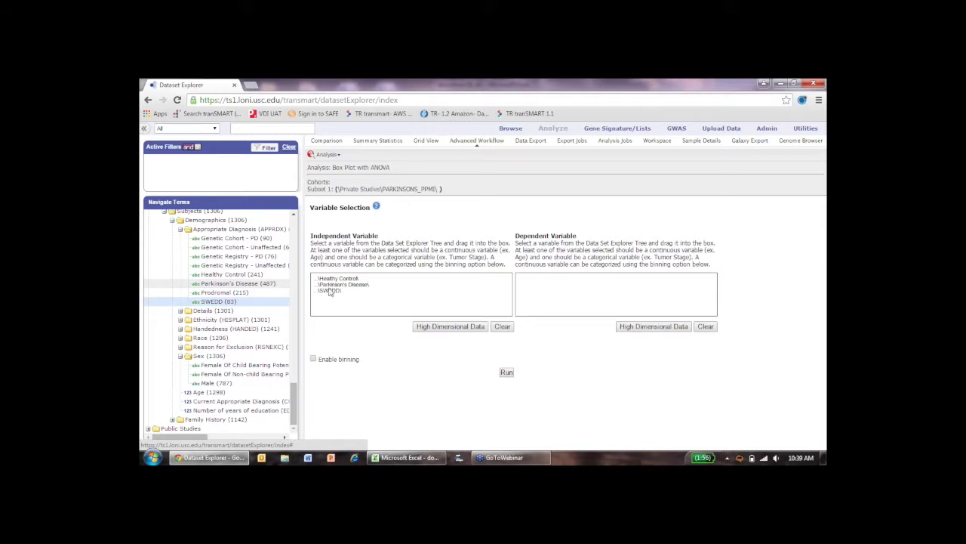
{"action": "left_click_drag", "start_coordinate": [295, 394], "coordinate": [304, 259]}
{"action": "left_click_drag", "start_coordinate": [242, 338], "coordinate": [603, 291]}
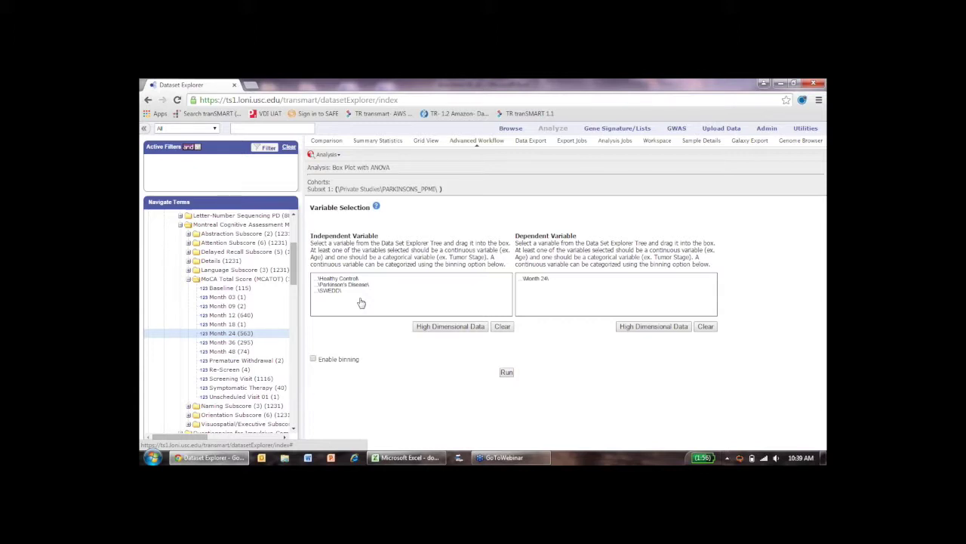
- Expand the GSE20146 study under PD Related GEO Studies to examine its biomarker data, and collapse it again
{"action": "scroll", "coordinate": [219, 302], "scroll_direction": "up", "scroll_amount": 5}
{"action": "left_click", "coordinate": [149, 223]}
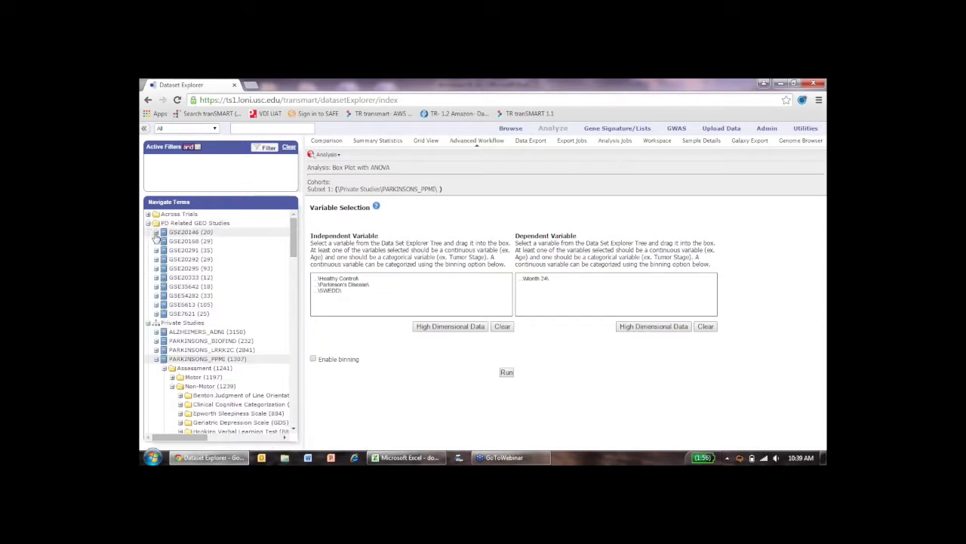
{"action": "left_click", "coordinate": [156, 232]}
{"action": "left_click", "coordinate": [164, 241]}
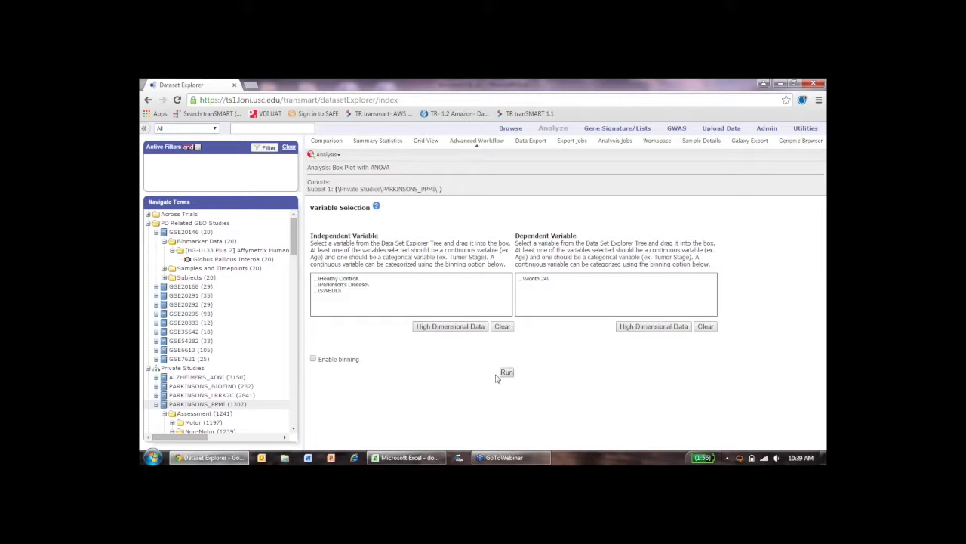
{"action": "left_click", "coordinate": [155, 232]}
- Run the Box Plot with ANOVA analysis and review the box plot, ANOVA result, group means and pairwise t-test p-values
{"action": "left_click_drag", "start_coordinate": [296, 251], "coordinate": [304, 286]}
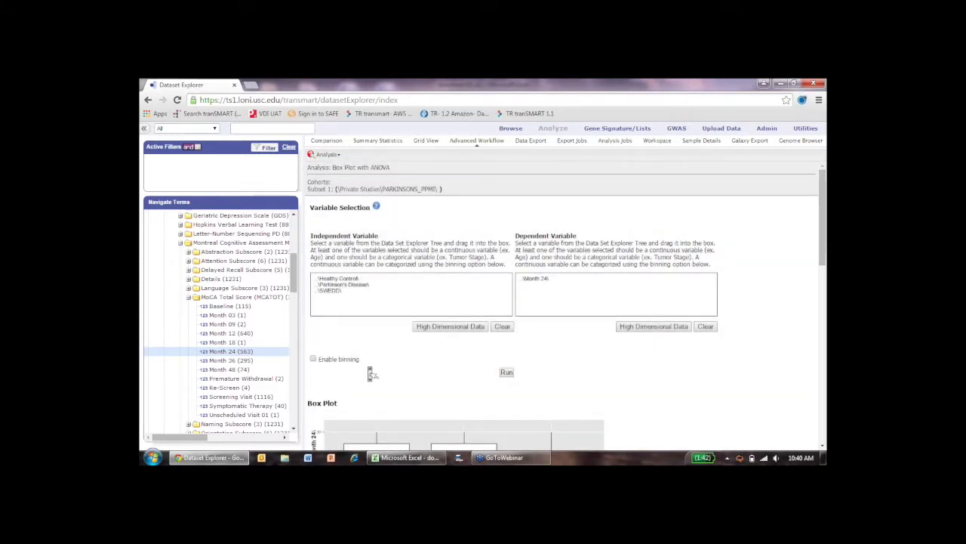
{"action": "scroll", "coordinate": [370, 374], "scroll_direction": "down", "scroll_amount": 3}
{"action": "scroll", "coordinate": [370, 374], "scroll_direction": "down", "scroll_amount": 3}
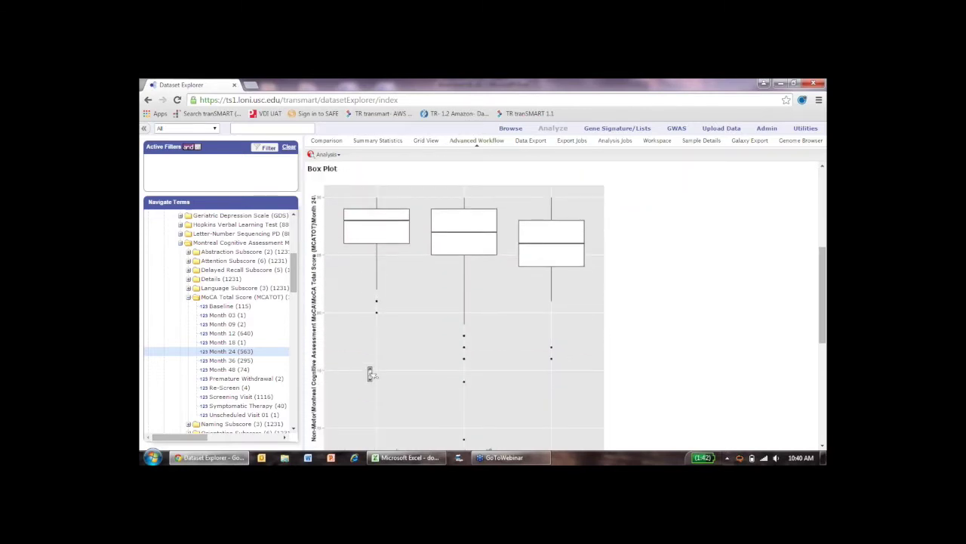
{"action": "scroll", "coordinate": [370, 374], "scroll_direction": "down", "scroll_amount": 1}
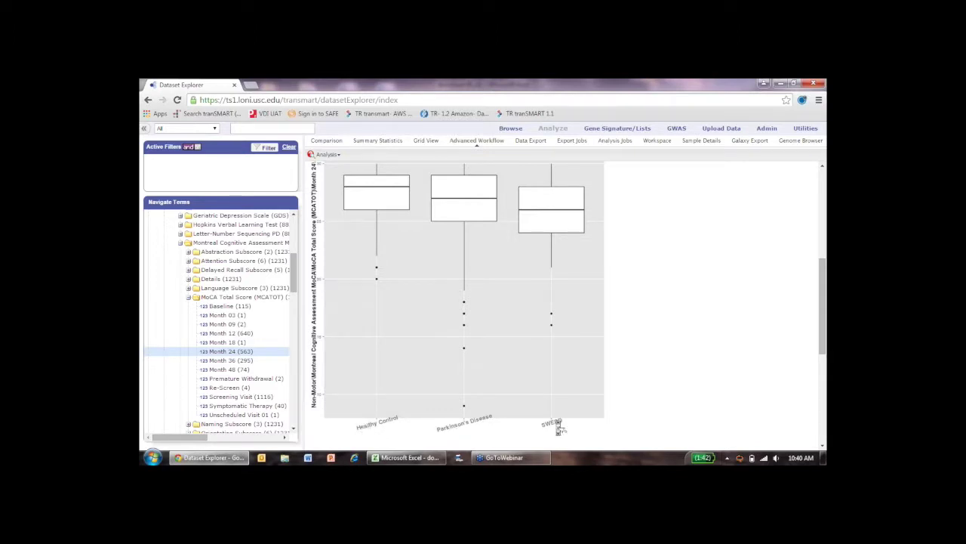
{"action": "scroll", "coordinate": [559, 428], "scroll_direction": "up", "scroll_amount": 1}
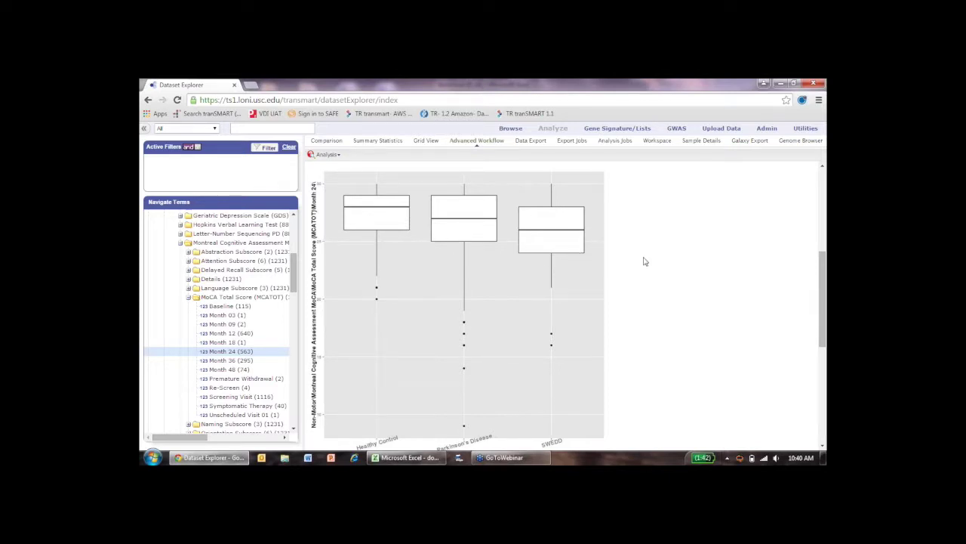
{"action": "scroll", "coordinate": [644, 261], "scroll_direction": "down", "scroll_amount": 5}
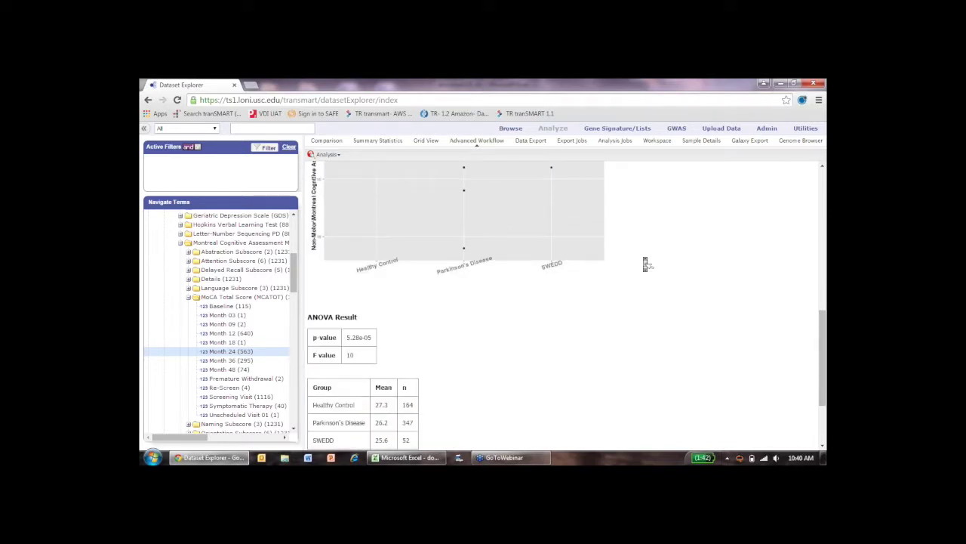
{"action": "scroll", "coordinate": [644, 261], "scroll_direction": "down", "scroll_amount": 3}
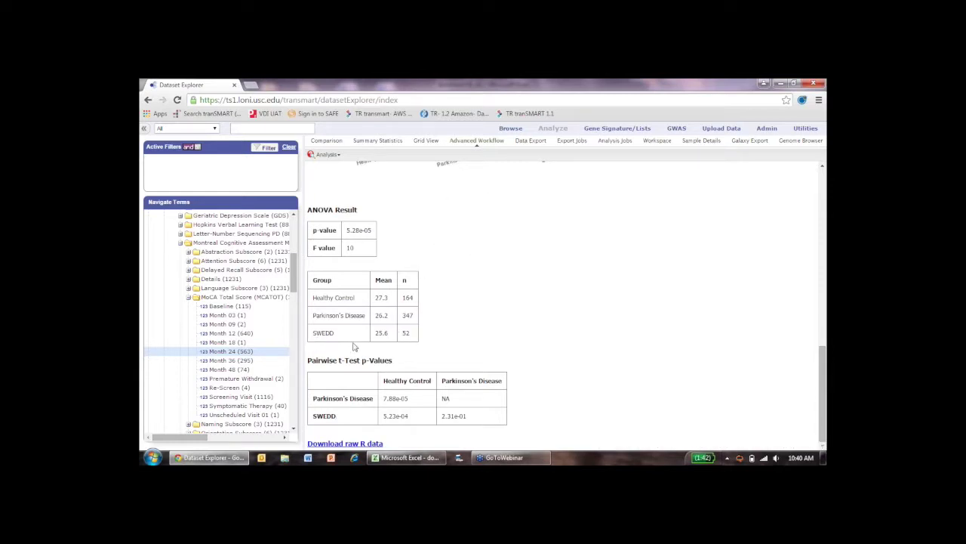
{"action": "scroll", "coordinate": [412, 332], "scroll_direction": "up", "scroll_amount": 10}
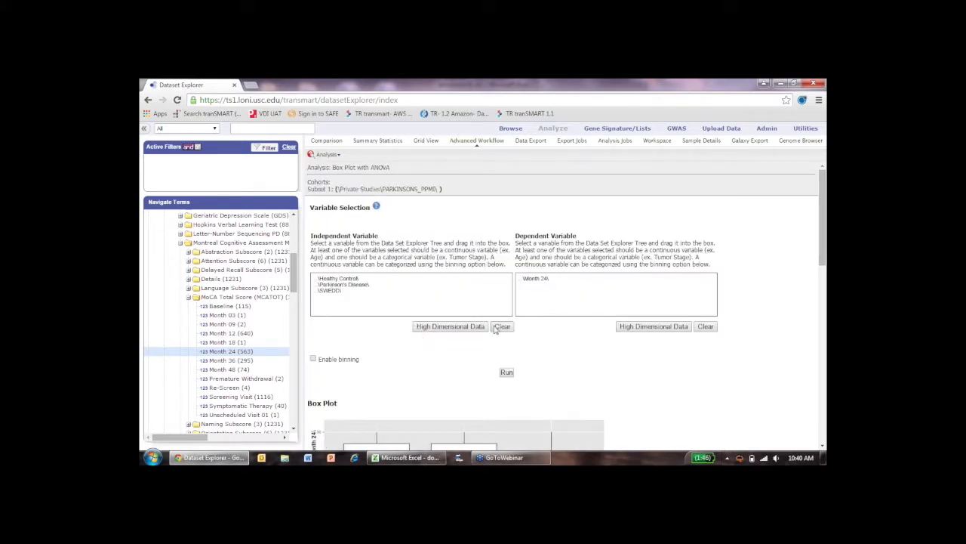
- Clear the diagnosis categories from the independent variable and use Age from the Demographics instead
{"action": "left_click", "coordinate": [498, 327]}
{"action": "left_click_drag", "start_coordinate": [298, 271], "coordinate": [308, 410]}
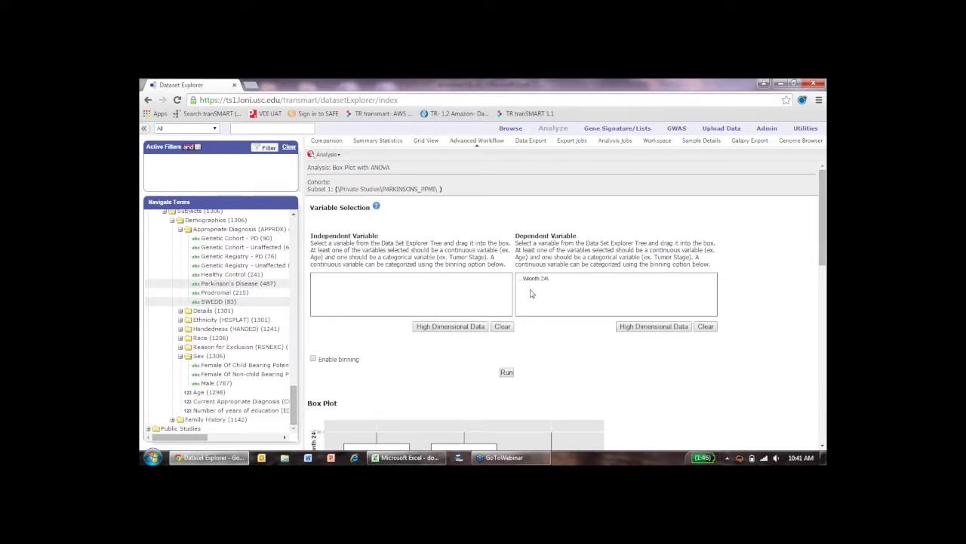
{"action": "left_click_drag", "start_coordinate": [211, 394], "coordinate": [362, 288]}
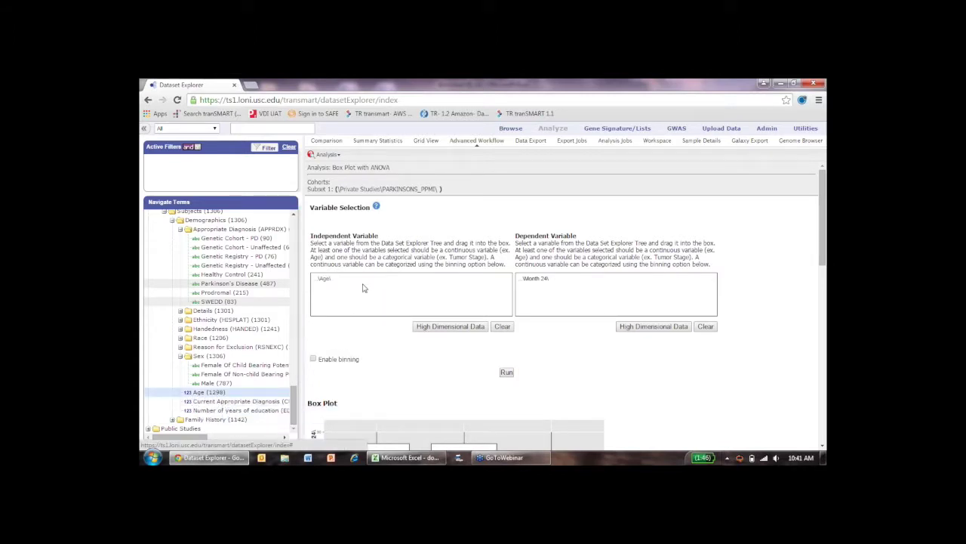
- Enable binning of the continuous independent variable with 2 bins, assigned by Evenly Distribute Population
{"action": "left_click", "coordinate": [313, 358]}
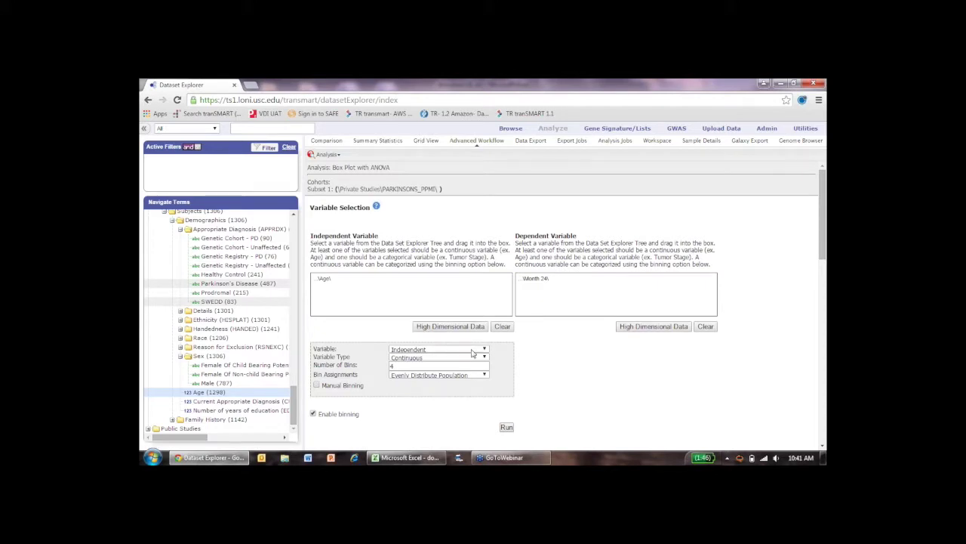
{"action": "left_click", "coordinate": [450, 358]}
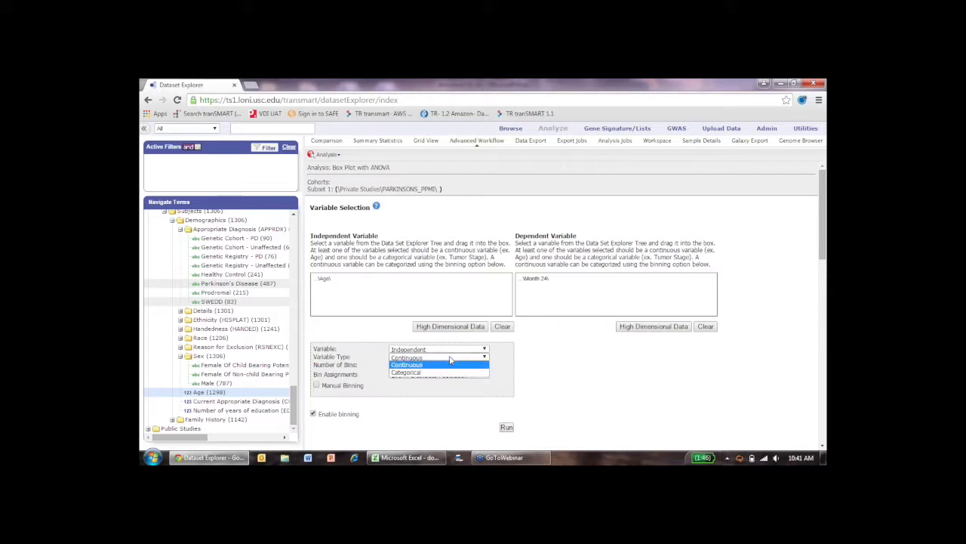
{"action": "left_click", "coordinate": [451, 365]}
{"action": "left_click", "coordinate": [423, 366]}
{"action": "type", "text": "4"}
{"action": "key", "text": "BackSpace"}
{"action": "type", "text": "3"}
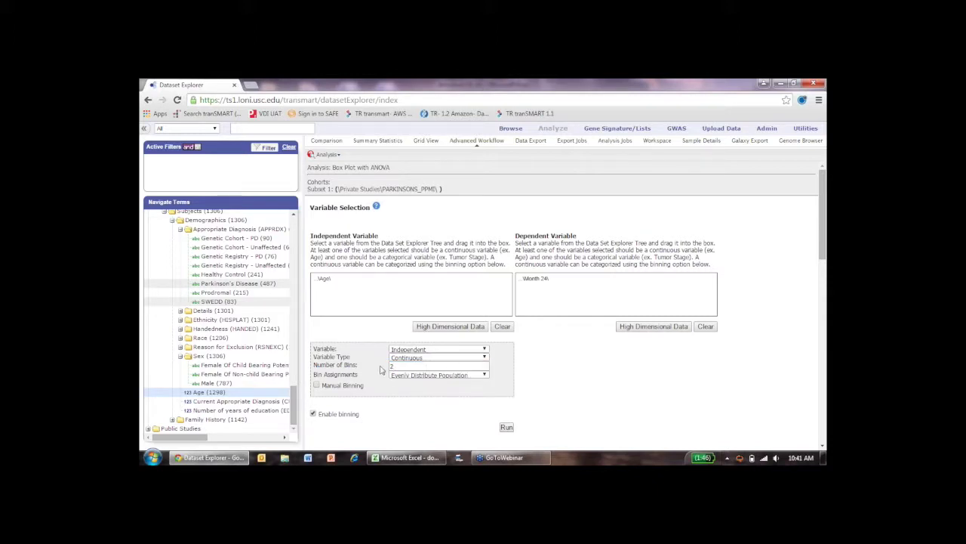
{"action": "left_click", "coordinate": [414, 376]}
{"action": "left_click", "coordinate": [415, 382]}
{"action": "left_click", "coordinate": [462, 375]}
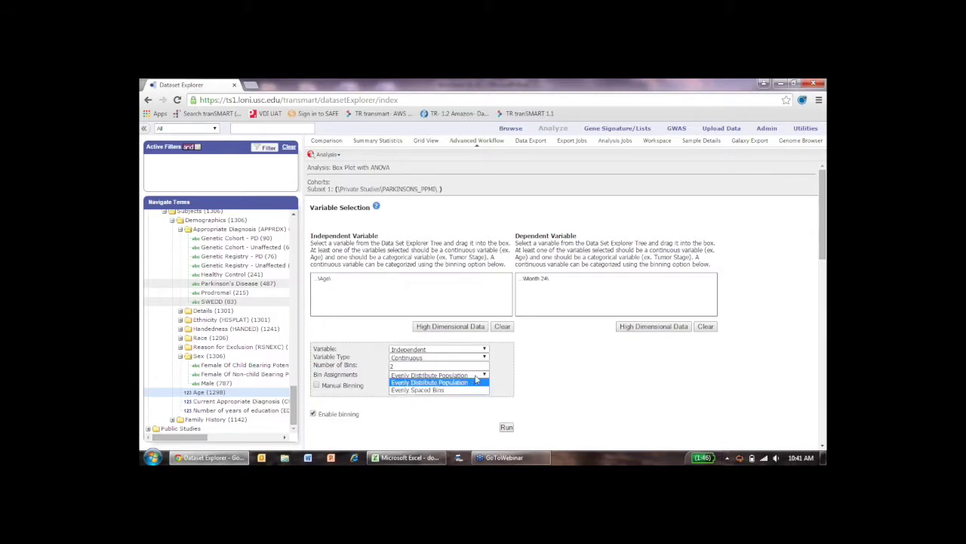
{"action": "left_click", "coordinate": [476, 384]}
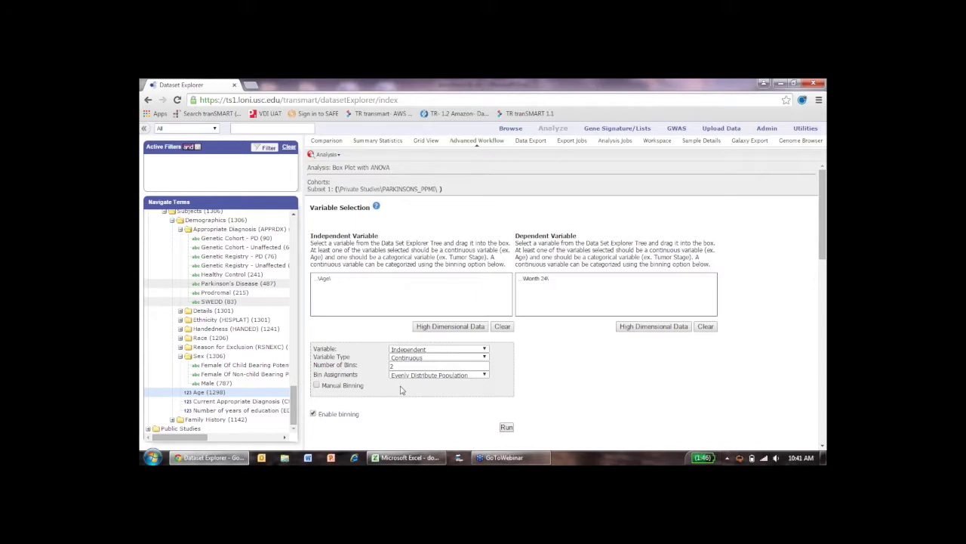
- Run the Box Plot with ANOVA on the binned Age variable and review the box plot of Month 24 MoCA scores
{"action": "left_click", "coordinate": [505, 428]}
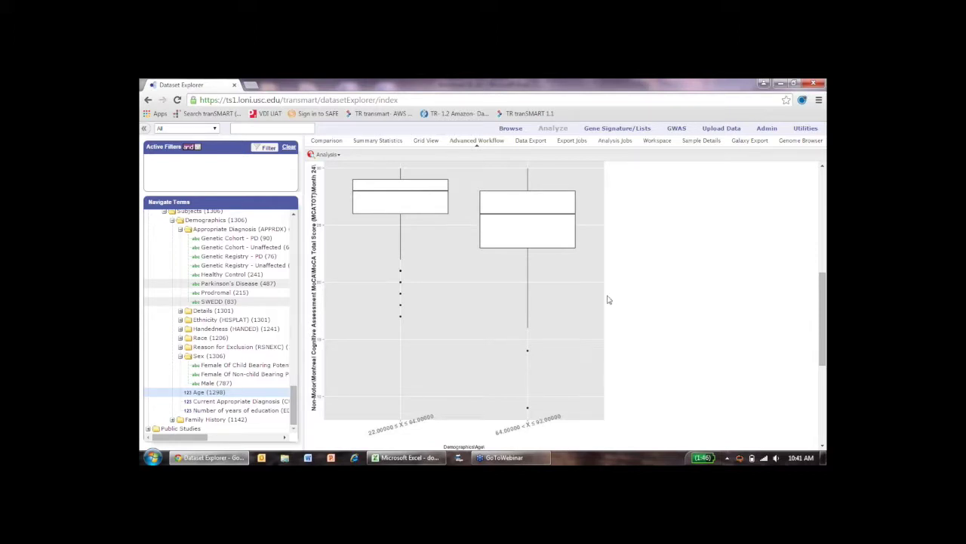
{"action": "scroll", "coordinate": [640, 337], "scroll_direction": "up", "scroll_amount": 1}
{"action": "scroll", "coordinate": [659, 221], "scroll_direction": "down", "scroll_amount": 1}
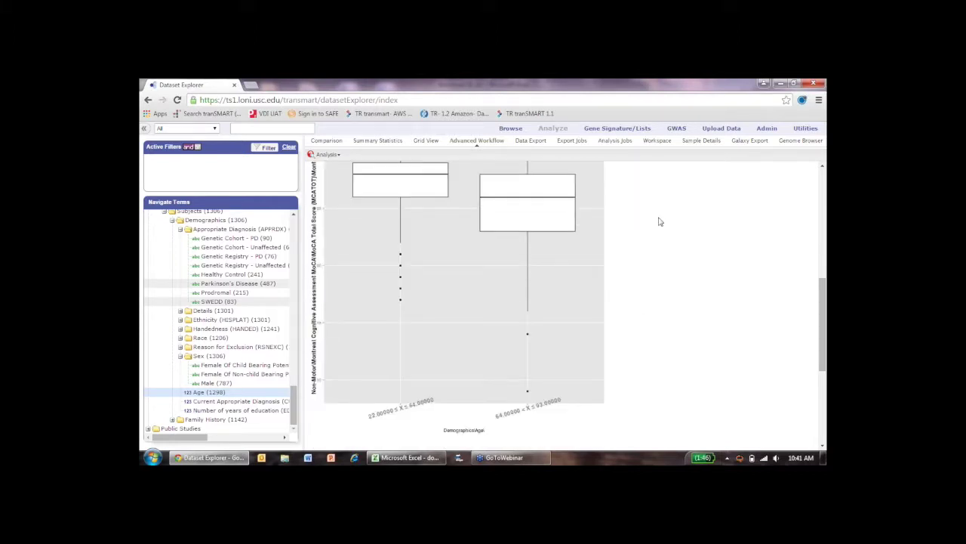
{"action": "scroll", "coordinate": [659, 221], "scroll_direction": "up", "scroll_amount": 5}
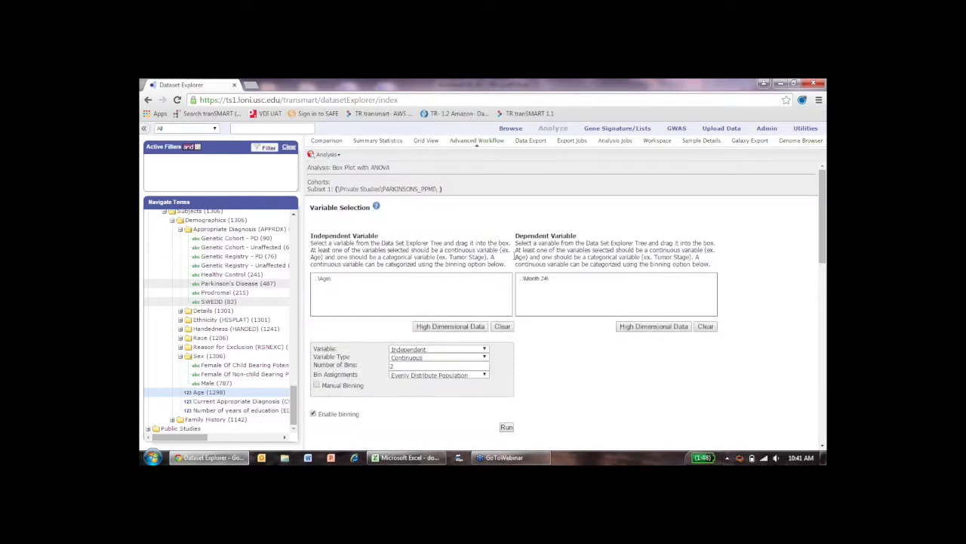
- Switch the advanced workflow to the Line Graph analysis, accepting that the box plot results are cleared
{"action": "left_click", "coordinate": [341, 155]}
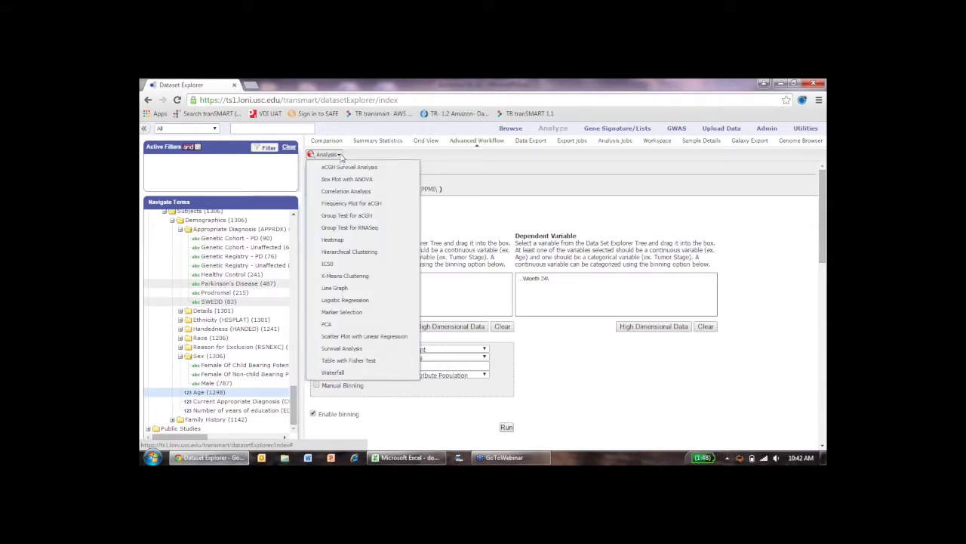
{"action": "left_click", "coordinate": [346, 288]}
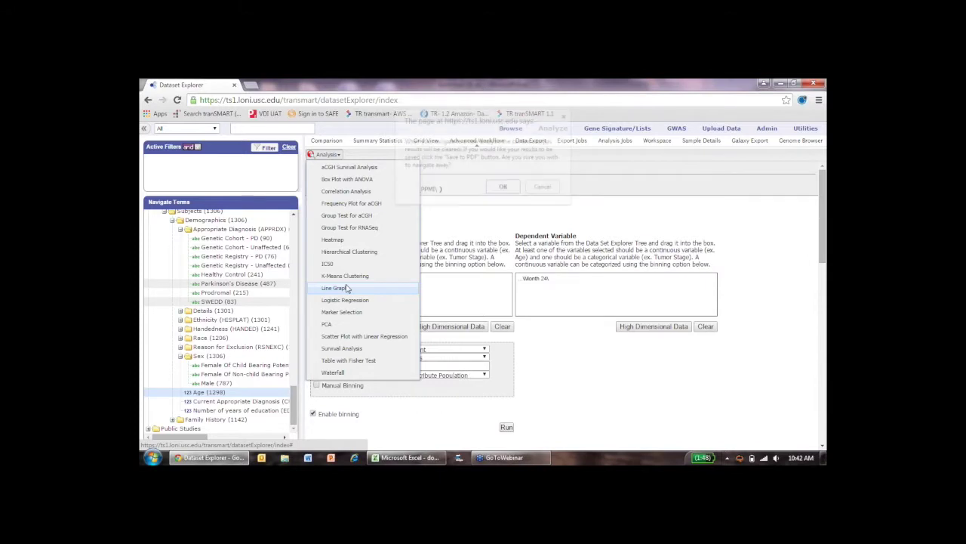
{"action": "left_click", "coordinate": [500, 188]}
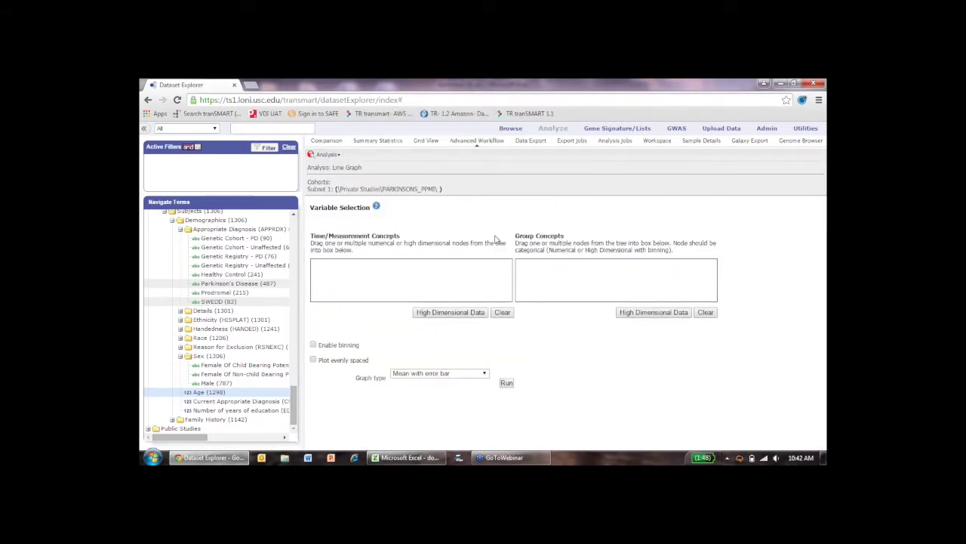
- Expand the PPMI Motor assessments down to the visits of Modified Schwab and England - Overall (MSEADLG), widening the navigation tree for readability
{"action": "scroll", "coordinate": [297, 233], "scroll_direction": "up", "scroll_amount": 10}
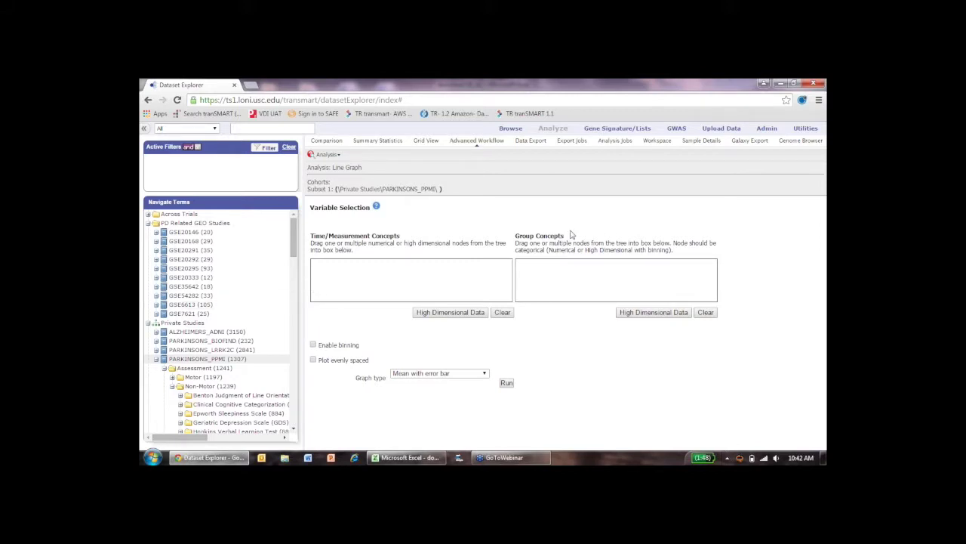
{"action": "scroll", "coordinate": [237, 317], "scroll_direction": "down", "scroll_amount": 3}
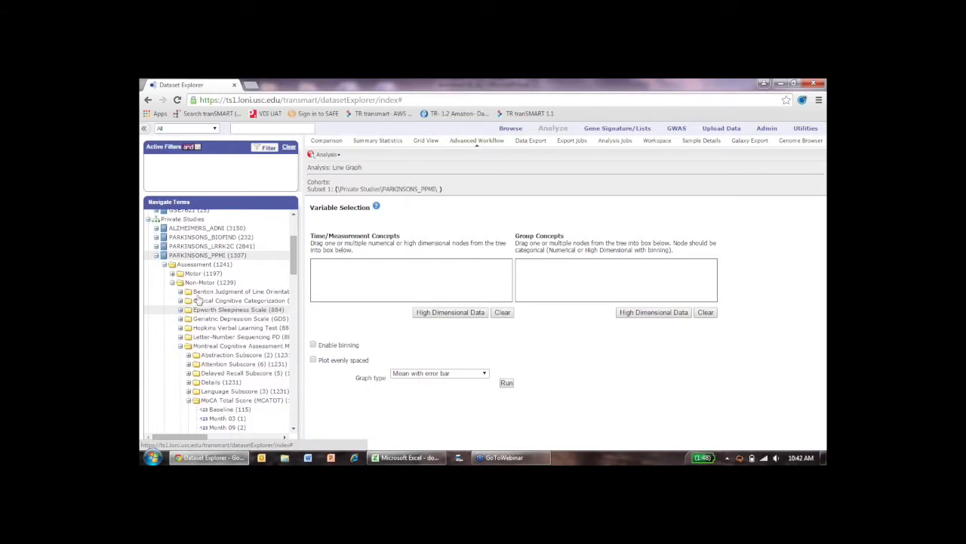
{"action": "left_click", "coordinate": [172, 283]}
{"action": "left_click", "coordinate": [172, 273]}
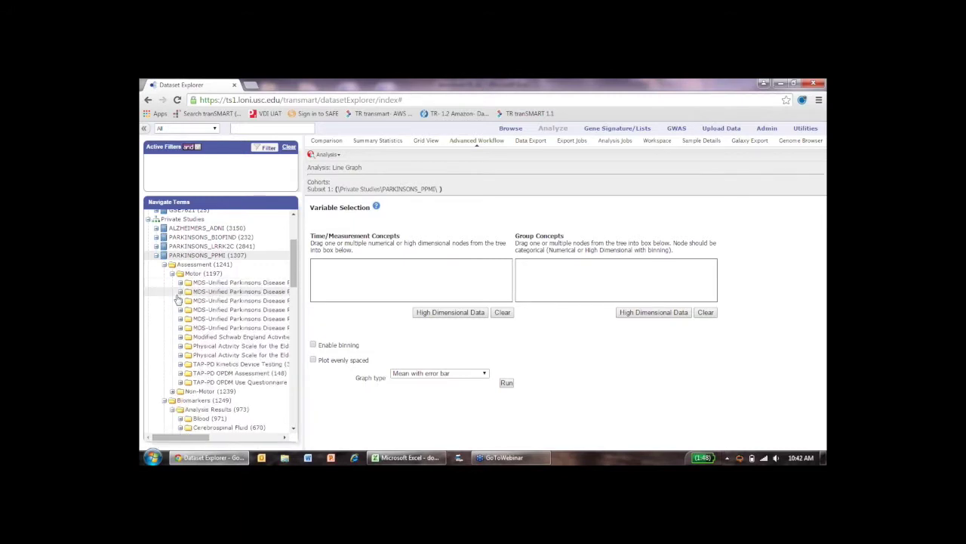
{"action": "left_click", "coordinate": [180, 337]}
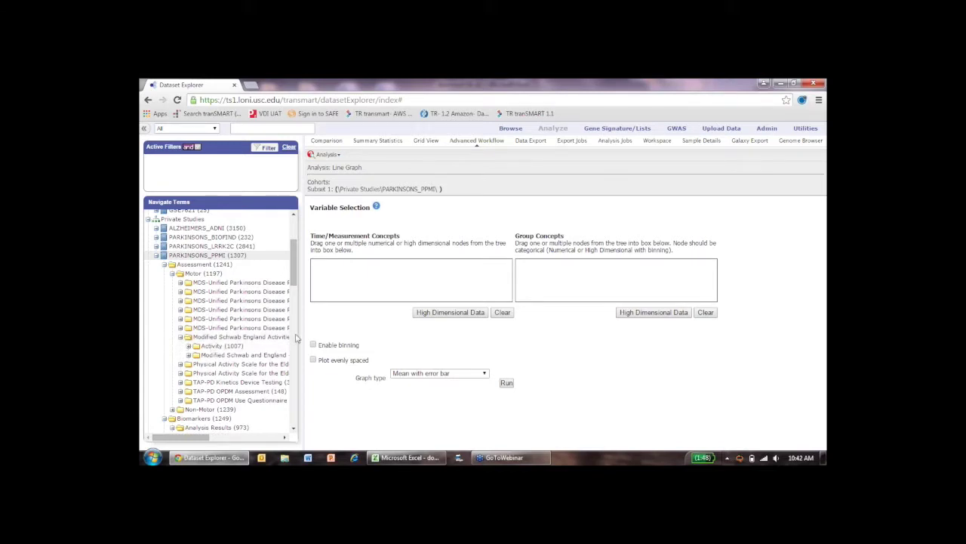
{"action": "left_click_drag", "start_coordinate": [302, 352], "coordinate": [357, 352]}
{"action": "left_click", "coordinate": [188, 355]}
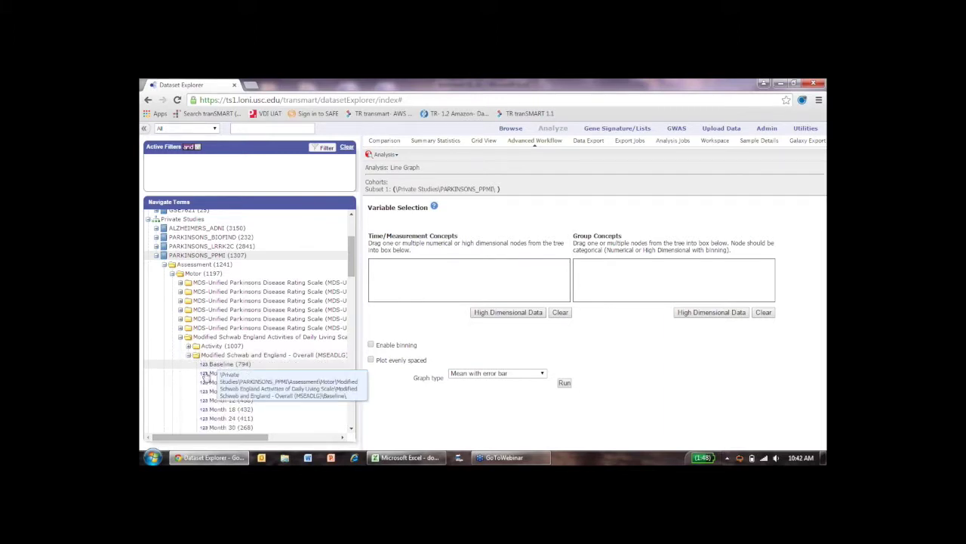
{"action": "left_click_drag", "start_coordinate": [351, 260], "coordinate": [355, 279]}
{"action": "scroll", "coordinate": [355, 279], "scroll_direction": "up", "scroll_amount": 1}
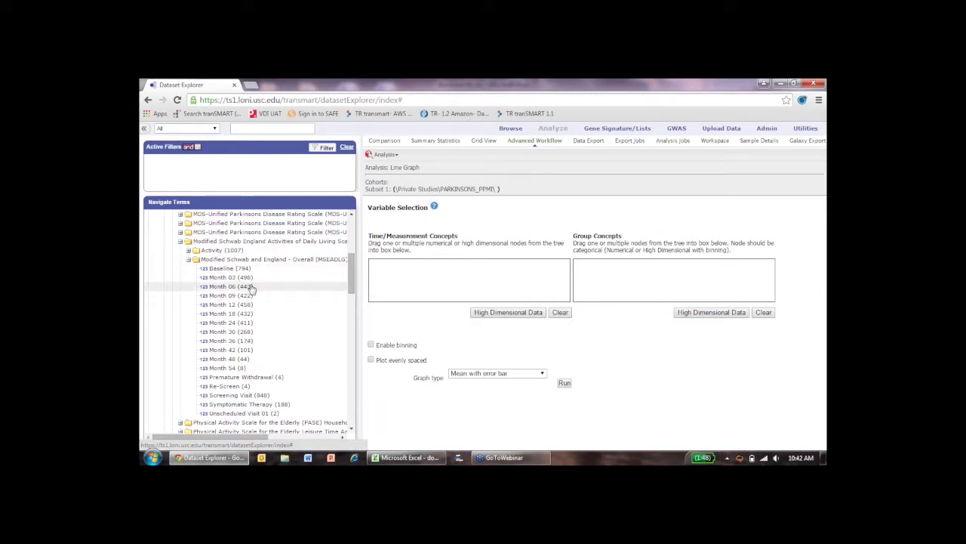
- Add Month 06, Month 12 and Month 24 of the Modified Schwab and England score as time/measurement concepts
{"action": "left_click_drag", "start_coordinate": [252, 288], "coordinate": [401, 281]}
{"action": "left_click_drag", "start_coordinate": [230, 305], "coordinate": [405, 287]}
{"action": "left_click_drag", "start_coordinate": [224, 323], "coordinate": [382, 302]}
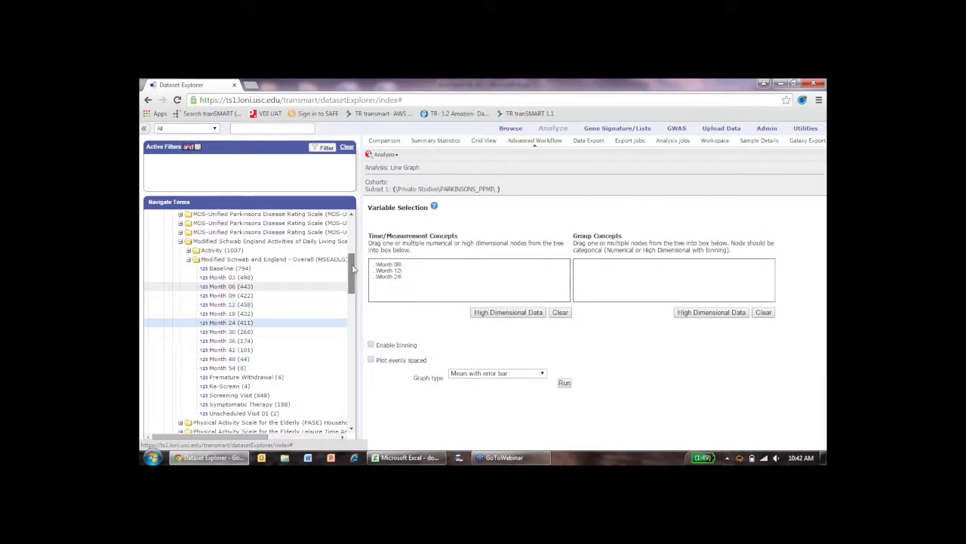
- Add Parkinson's Disease, SWEDD and Healthy Control from Appropriate Diagnosis as the group concepts
{"action": "left_click_drag", "start_coordinate": [353, 268], "coordinate": [361, 399]}
{"action": "left_click_drag", "start_coordinate": [238, 343], "coordinate": [609, 285]}
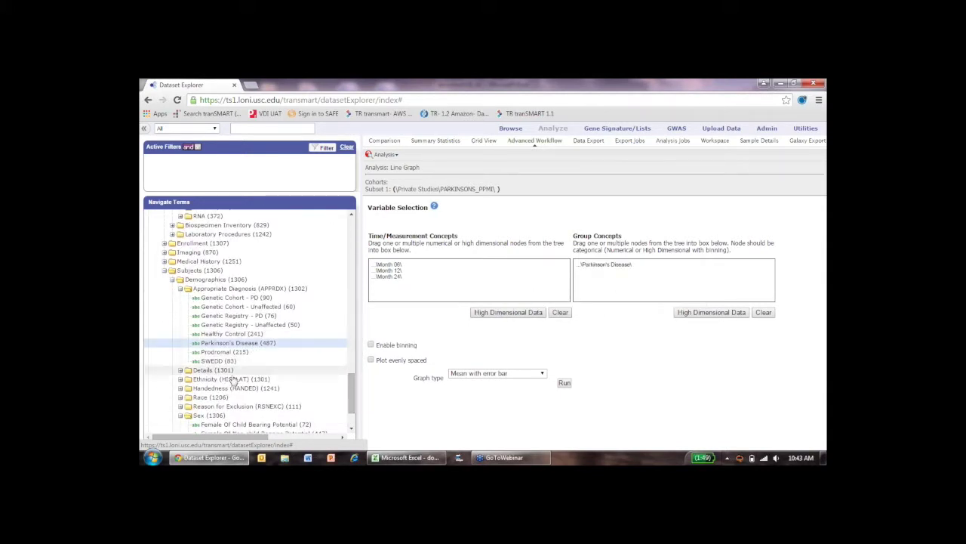
{"action": "left_click_drag", "start_coordinate": [444, 335], "coordinate": [601, 287]}
{"action": "mouse_move", "coordinate": [256, 333]}
{"action": "left_mouse_down"}
{"action": "mouse_move", "coordinate": [608, 297]}
{"action": "mouse_move", "coordinate": [610, 286]}
{"action": "left_mouse_up"}
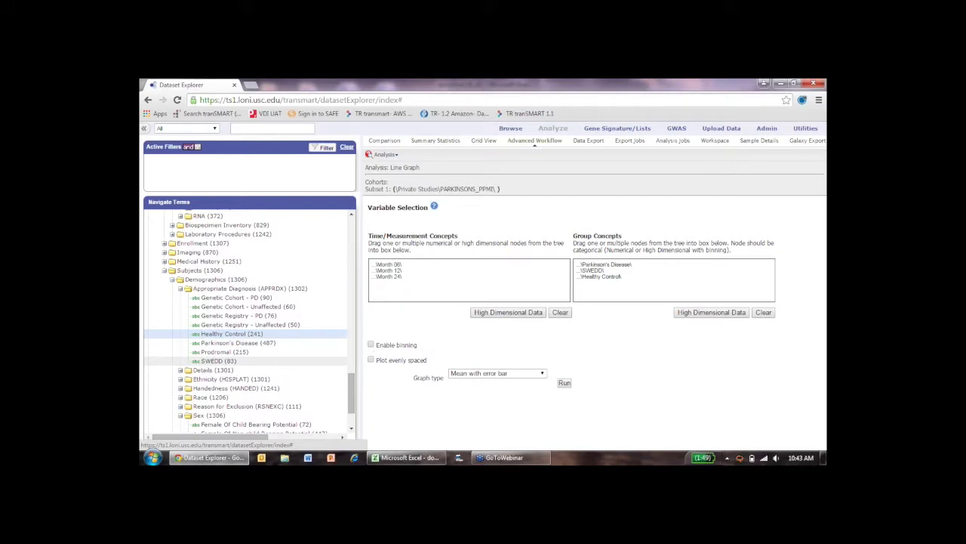
- Run the line graph as Mean with error bar, check the other graph types, and review the plotted diagnosis groups
{"action": "left_click", "coordinate": [563, 383]}
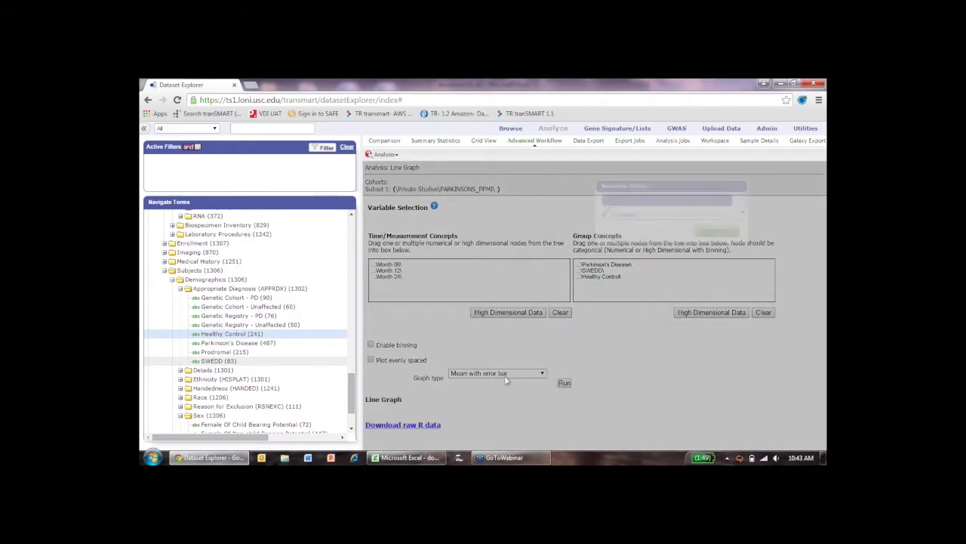
{"action": "left_click", "coordinate": [532, 375]}
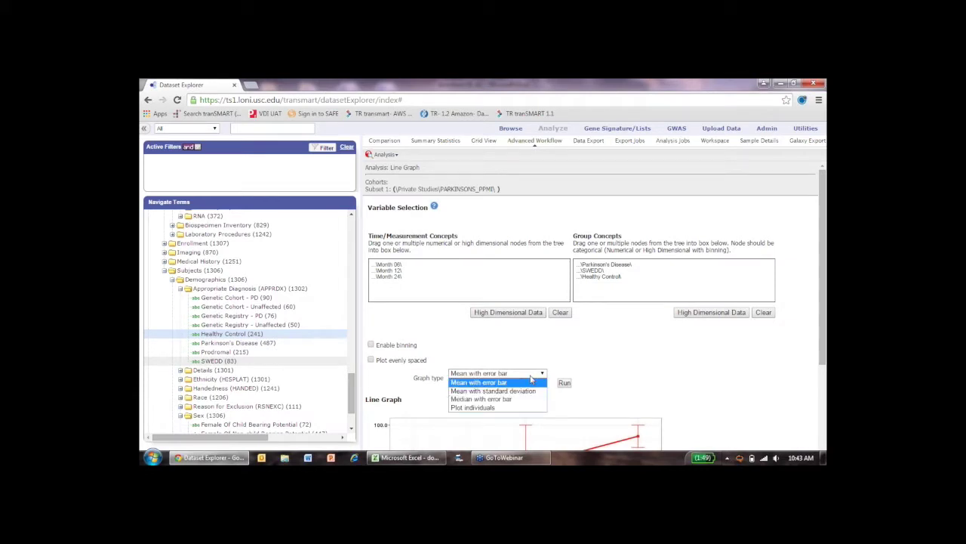
{"action": "left_click", "coordinate": [625, 372]}
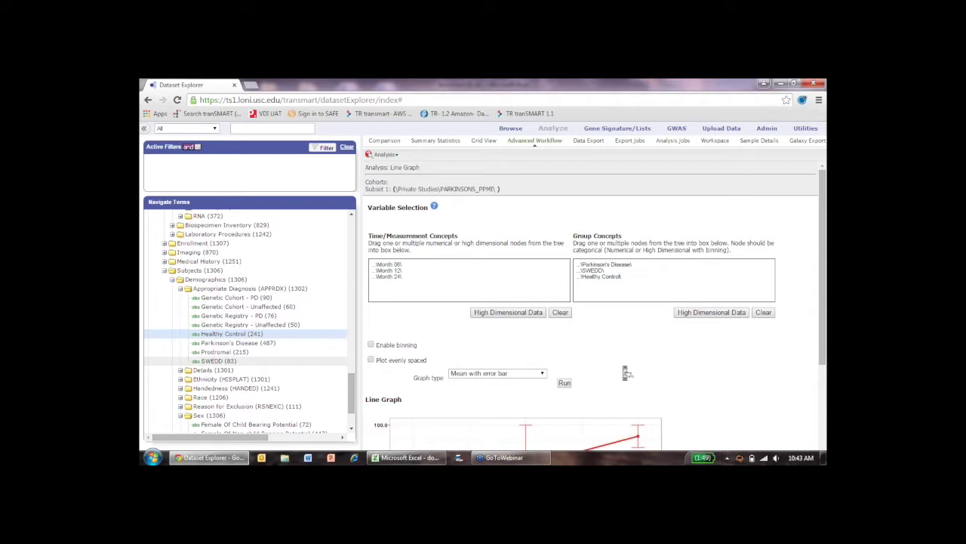
{"action": "scroll", "coordinate": [675, 340], "scroll_direction": "down", "scroll_amount": 1}
{"action": "scroll", "coordinate": [710, 339], "scroll_direction": "down", "scroll_amount": 2}
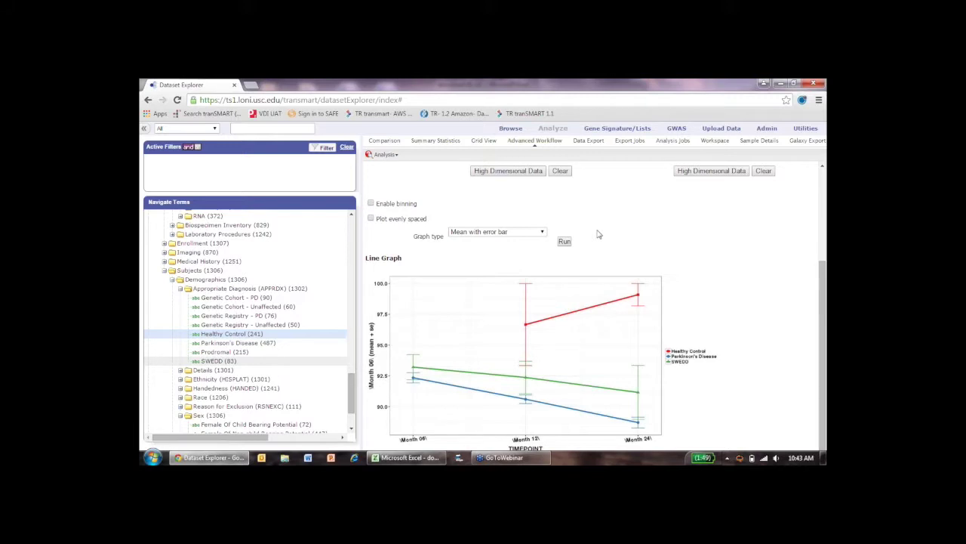
- Export the cohort's Clinical & Low Dimensional Biomarker Data in TSV format as a background job
{"action": "left_click", "coordinate": [590, 141]}
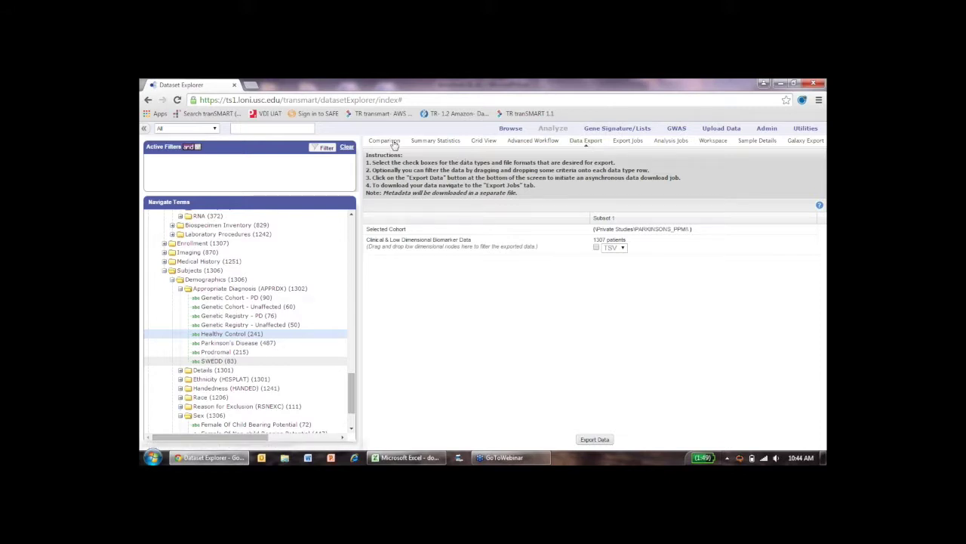
{"action": "left_click", "coordinate": [597, 249]}
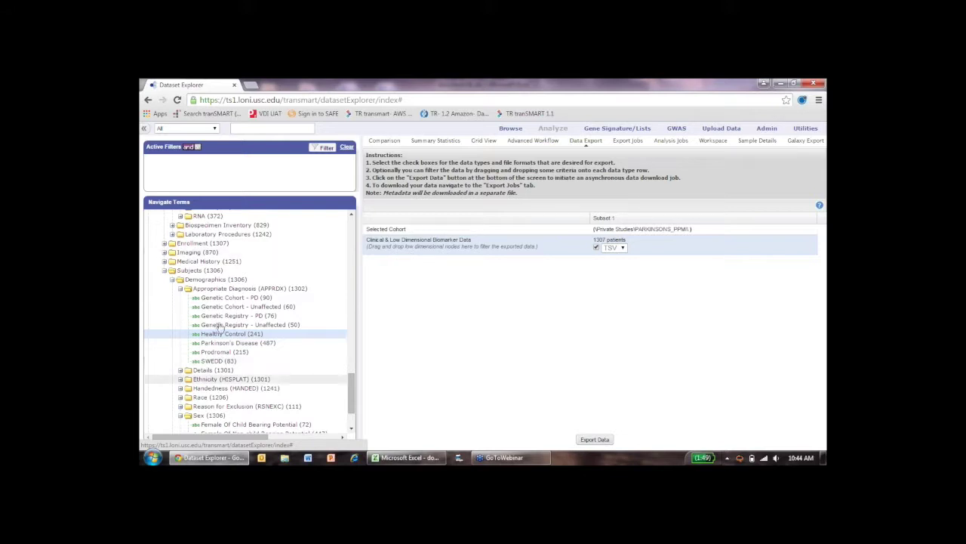
{"action": "left_click", "coordinate": [589, 438]}
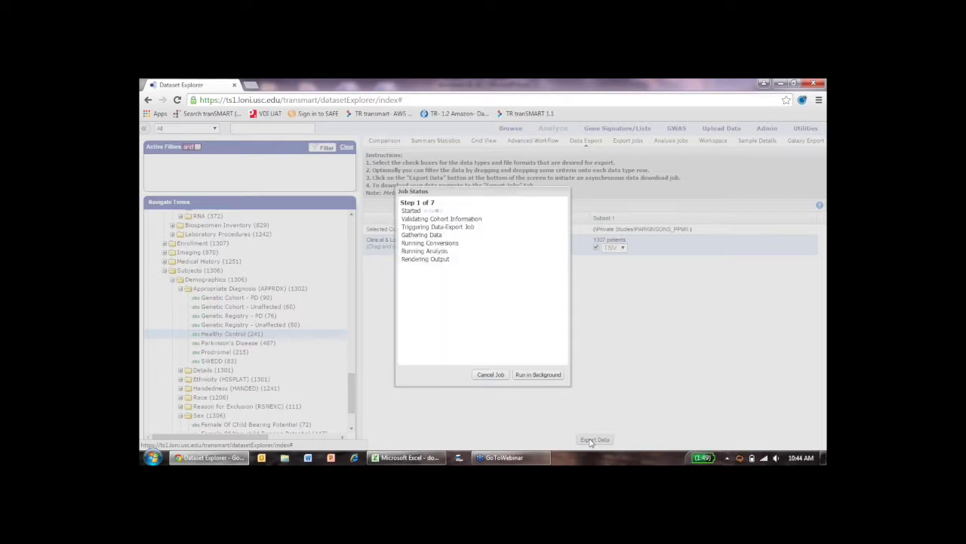
{"action": "left_click", "coordinate": [545, 376]}
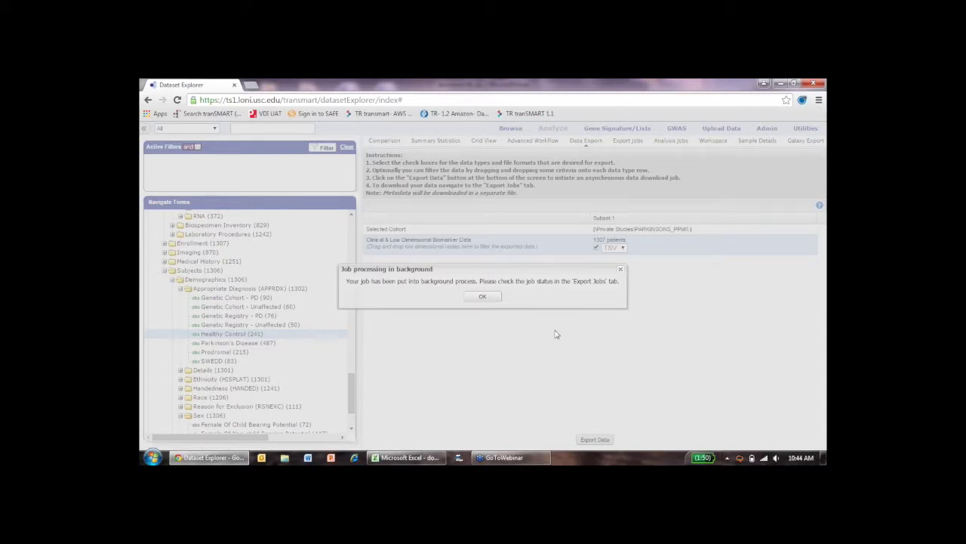
{"action": "key", "text": "Return"}
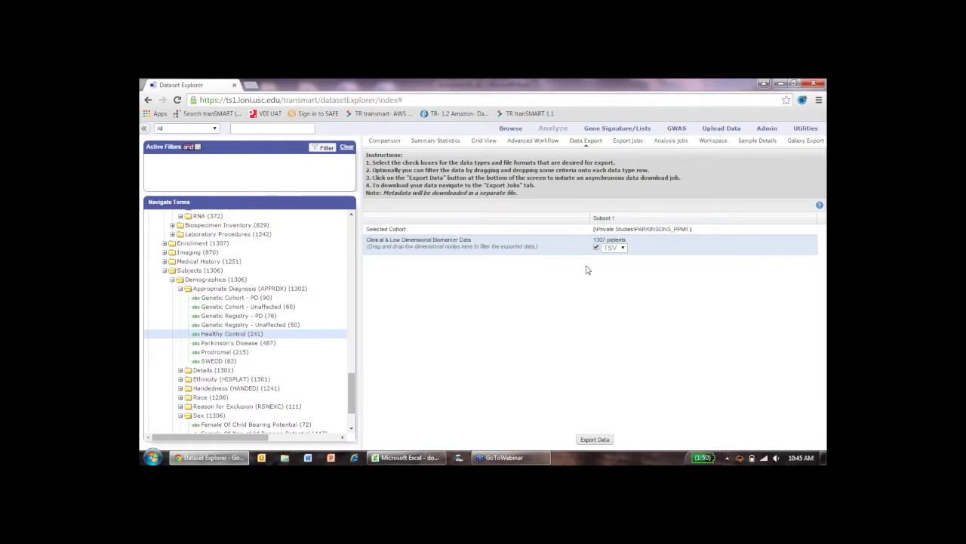
- Check the status of the export jobs, look at the analysis jobs, and return to the data export page
{"action": "left_click", "coordinate": [629, 143]}
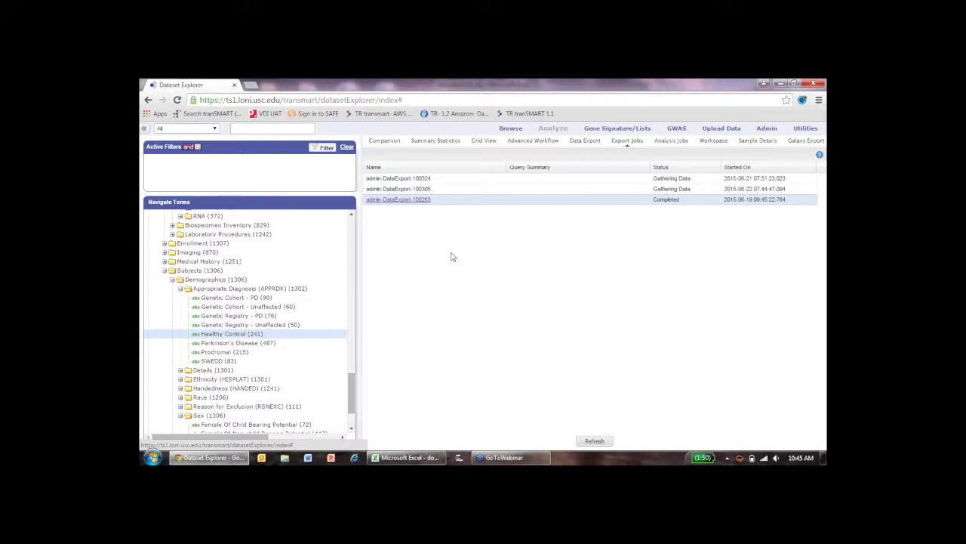
{"action": "left_click", "coordinate": [671, 143]}
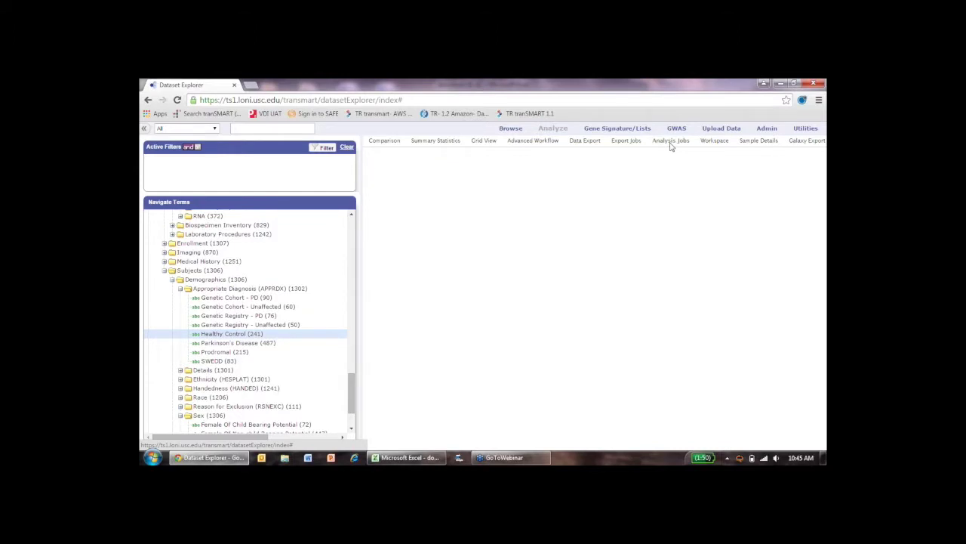
{"action": "left_click", "coordinate": [593, 145]}
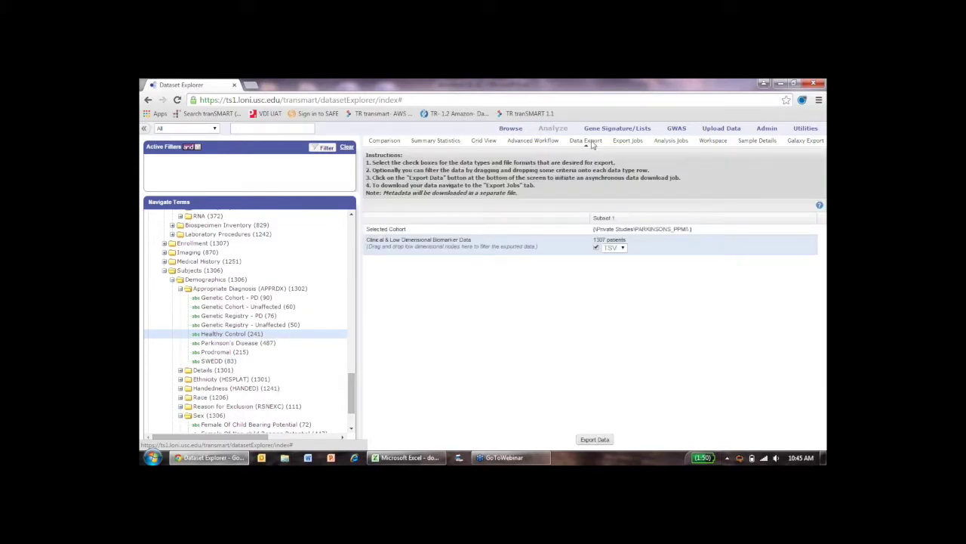
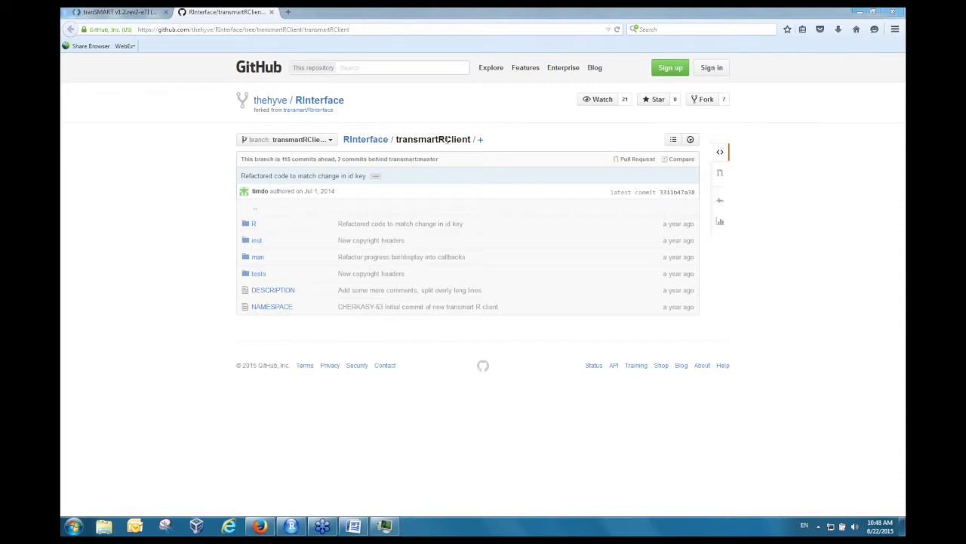
- Log in to the Michael J. Fox data portal with the prefilled credentials and expand Private Studies in the Analyze view
{"action": "left_click", "coordinate": [139, 12]}
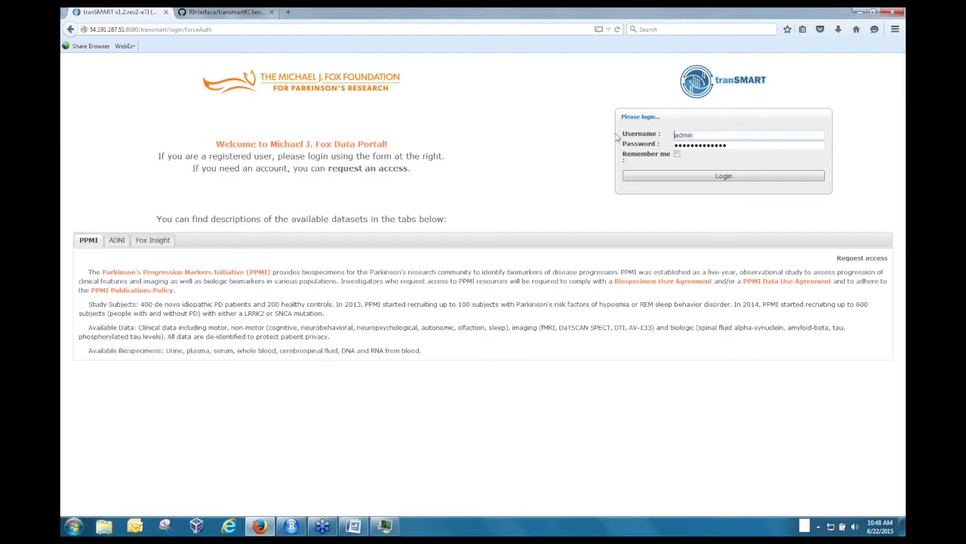
{"action": "left_click", "coordinate": [708, 179]}
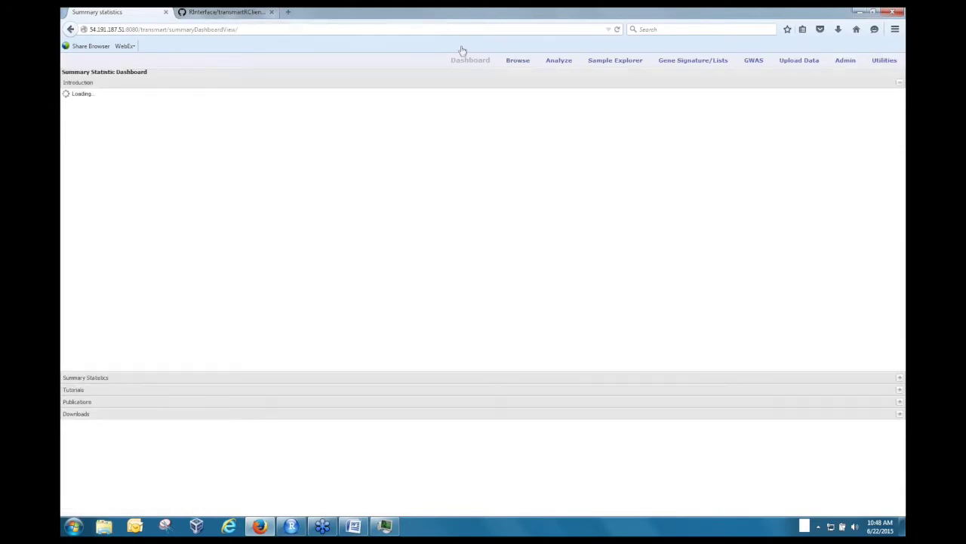
{"action": "left_click", "coordinate": [559, 62]}
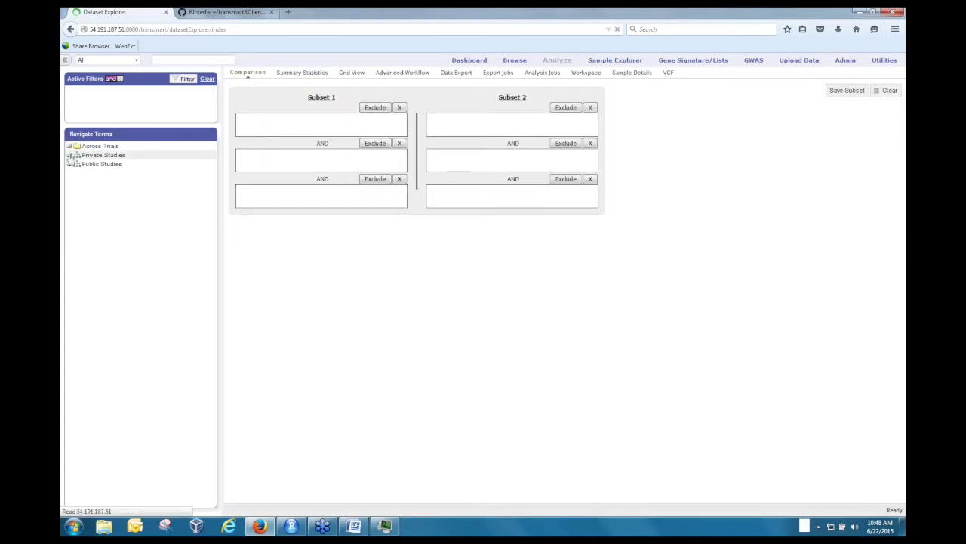
{"action": "left_click", "coordinate": [68, 154]}
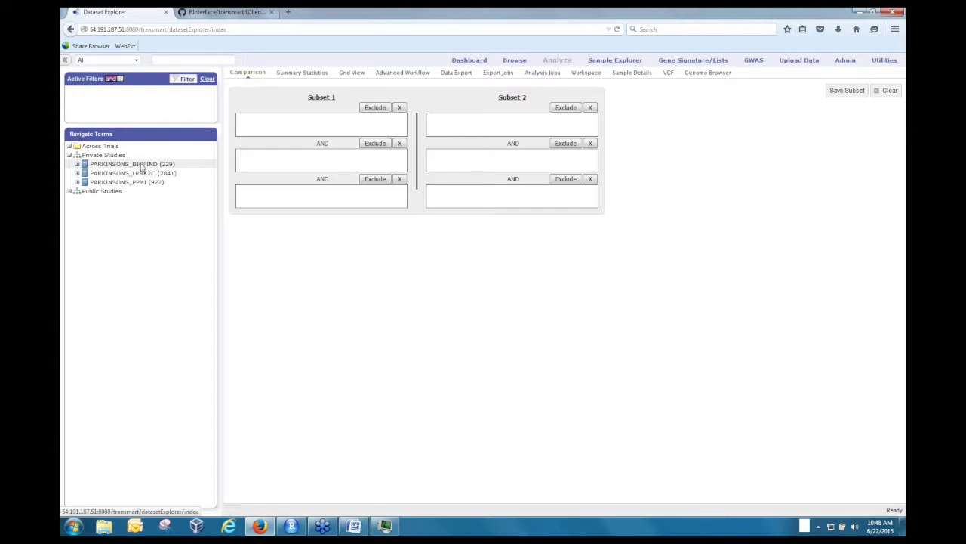
- Revisit the transmartRClient GitHub page, switch to RStudio, and select the dependency install.packages command on line 2 of ppmi.r
{"action": "left_click", "coordinate": [227, 12]}
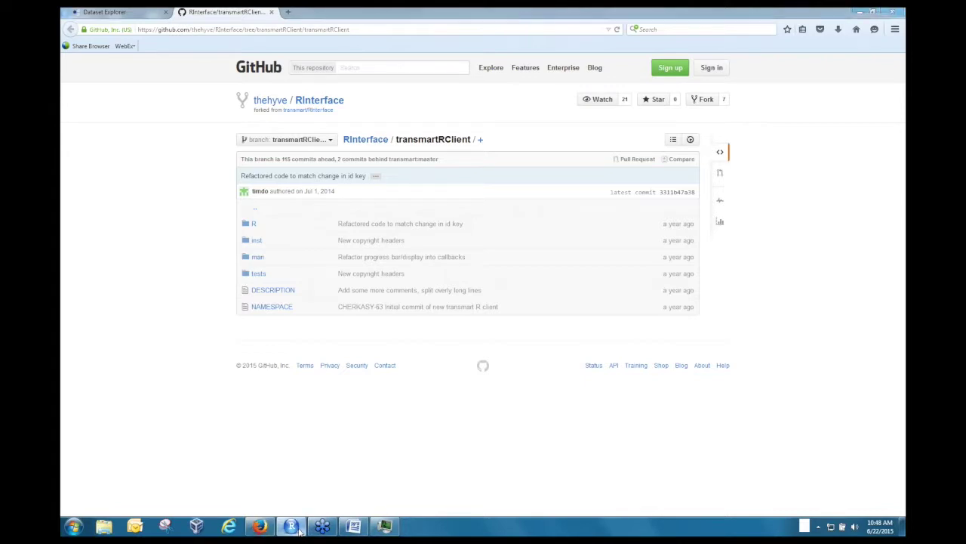
{"action": "left_click", "coordinate": [291, 527]}
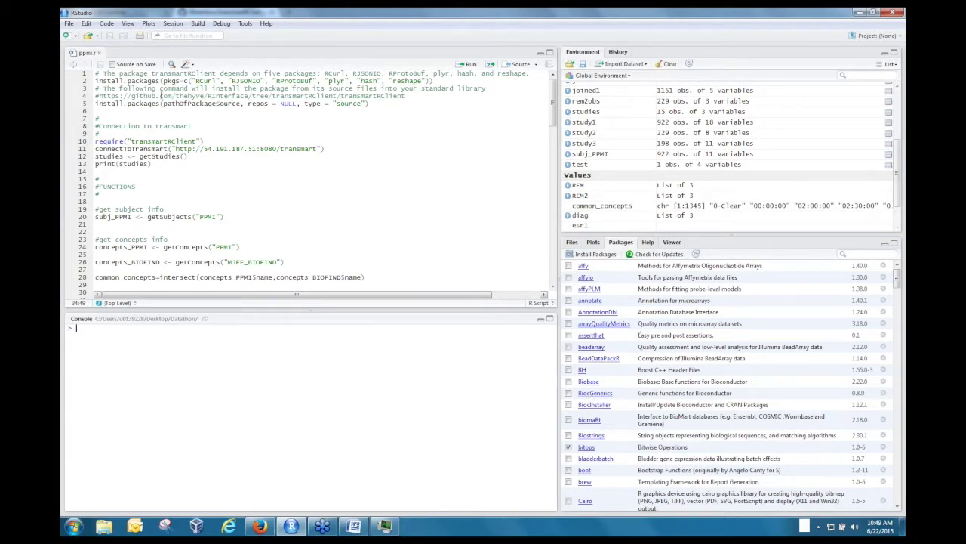
{"action": "left_click_drag", "start_coordinate": [96, 80], "coordinate": [436, 81]}
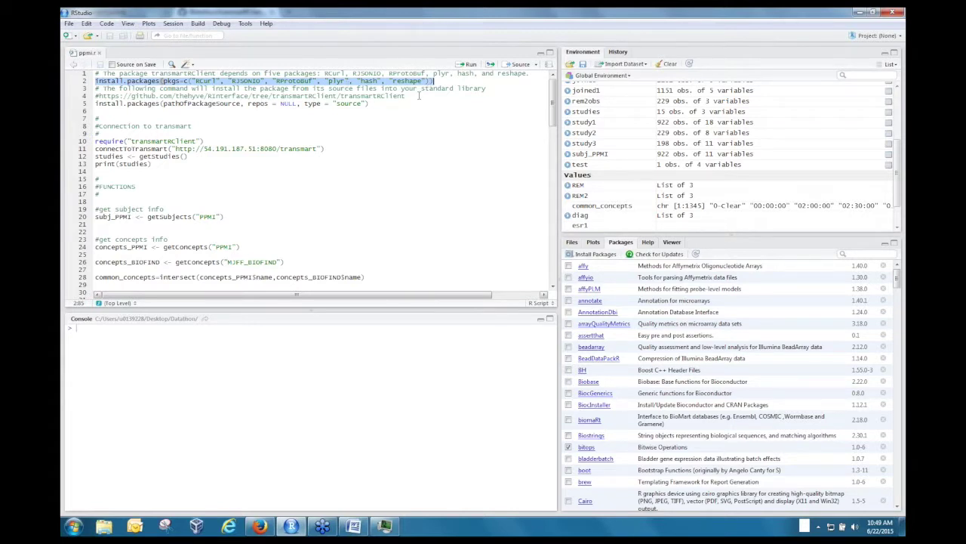
- Examine the install.packages command on line 5 of ppmi.r and its pathOfPackageSource argument
{"action": "left_click", "coordinate": [106, 104]}
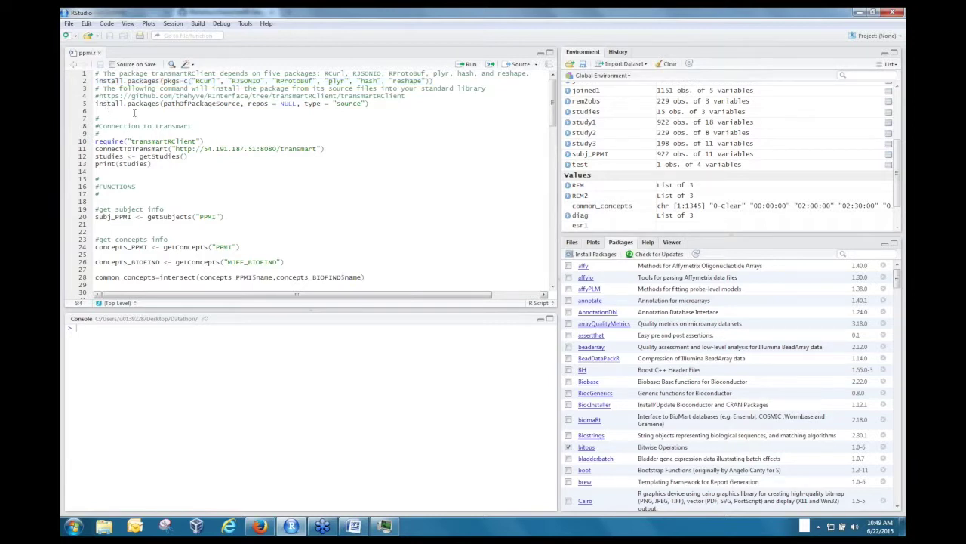
{"action": "left_click_drag", "start_coordinate": [96, 103], "coordinate": [356, 108]}
{"action": "double_click", "coordinate": [204, 104]}
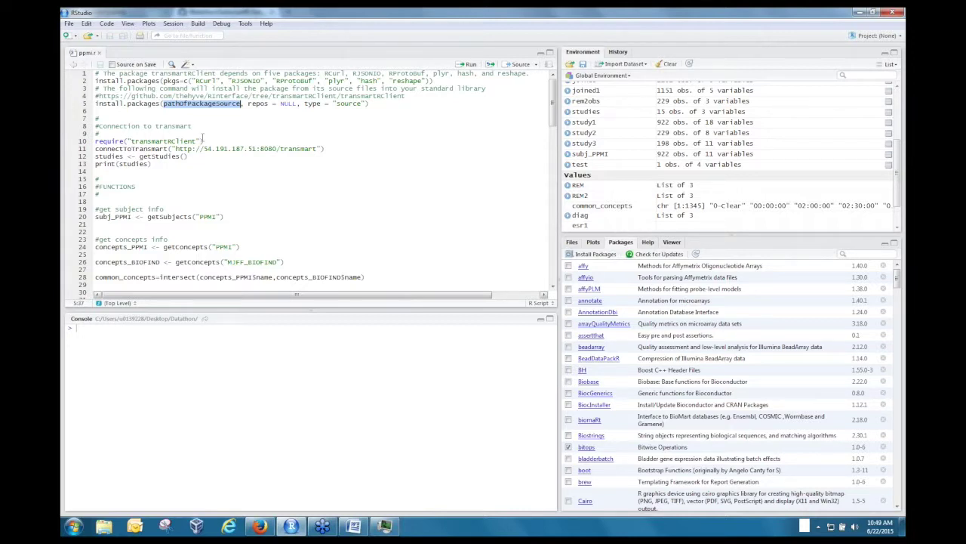
- Locate transmartRClient in the list of installed packages and open its documentation to view the available help pages
{"action": "left_click", "coordinate": [166, 141]}
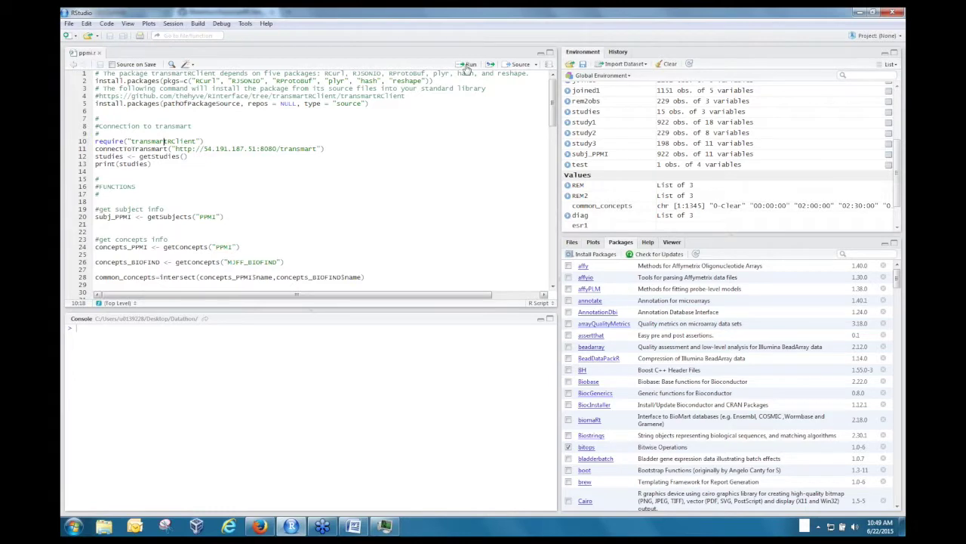
{"action": "scroll", "coordinate": [644, 415], "scroll_direction": "down", "scroll_amount": 6}
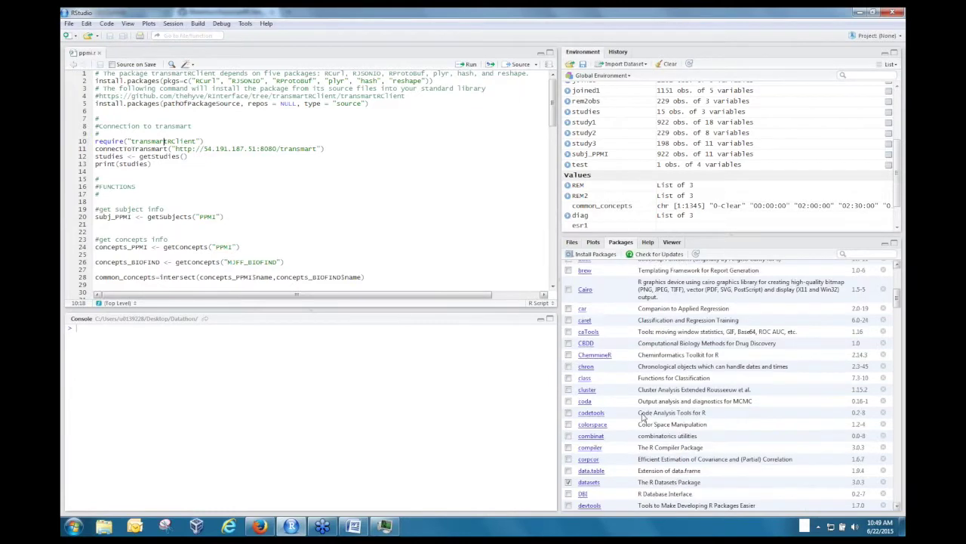
{"action": "scroll", "coordinate": [643, 416], "scroll_direction": "down", "scroll_amount": 20}
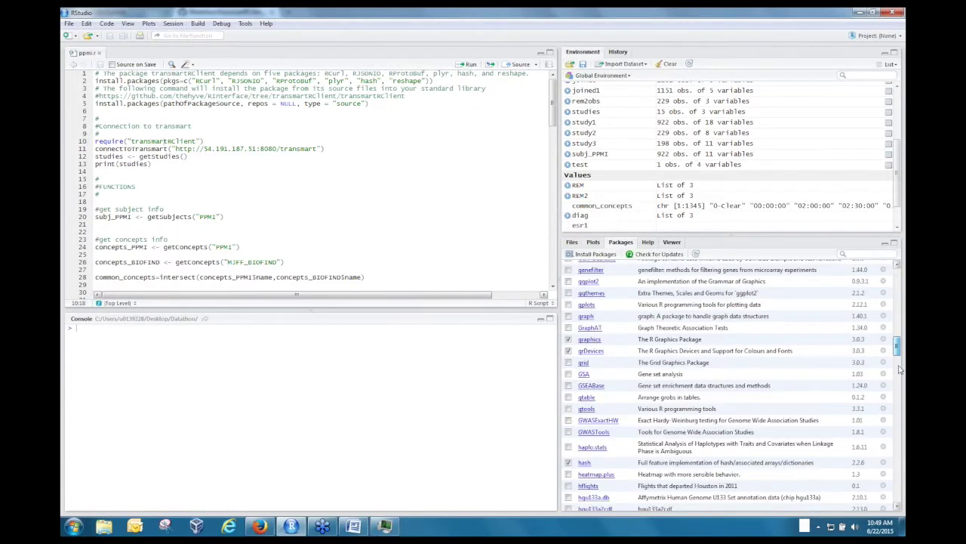
{"action": "scroll", "coordinate": [904, 458], "scroll_direction": "down", "scroll_amount": 20}
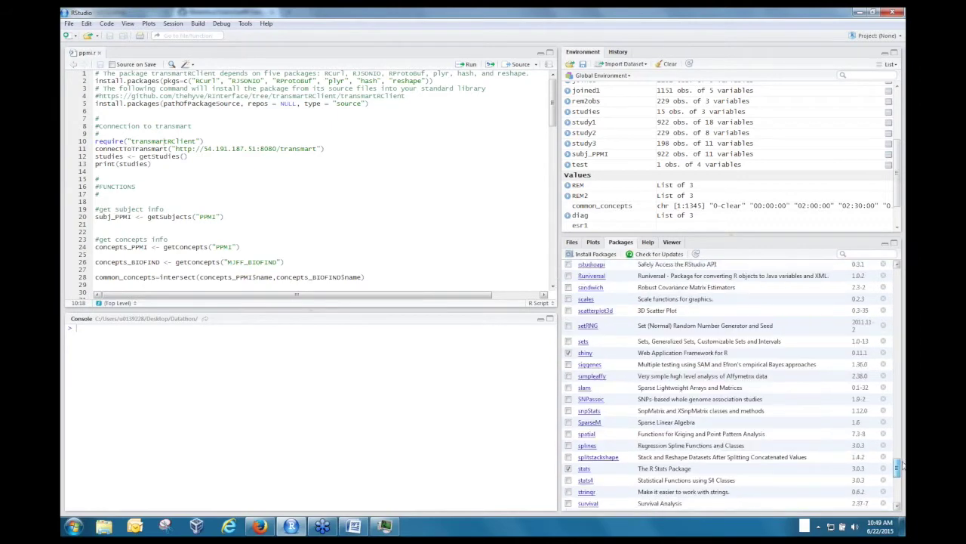
{"action": "scroll", "coordinate": [885, 479], "scroll_direction": "down", "scroll_amount": 3}
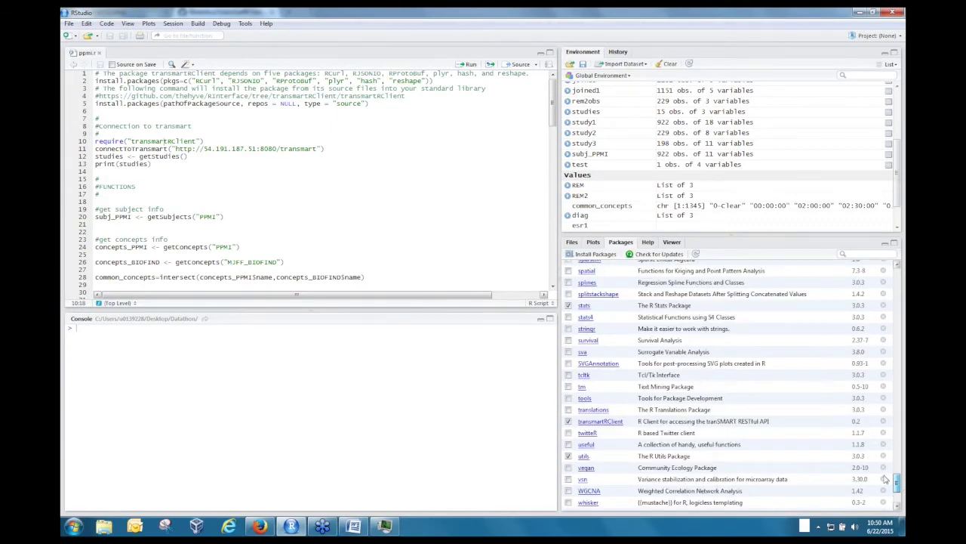
{"action": "scroll", "coordinate": [886, 480], "scroll_direction": "down", "scroll_amount": 1}
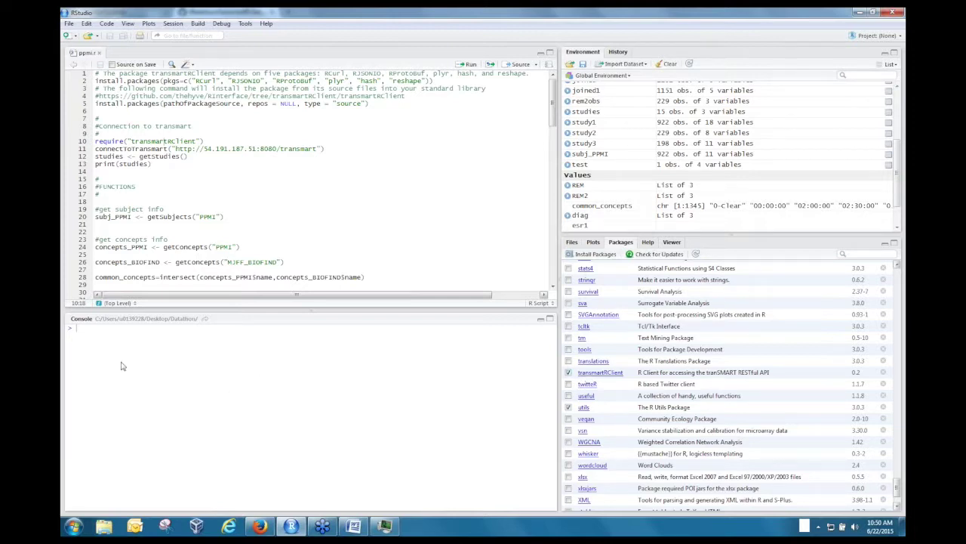
{"action": "left_click", "coordinate": [608, 374]}
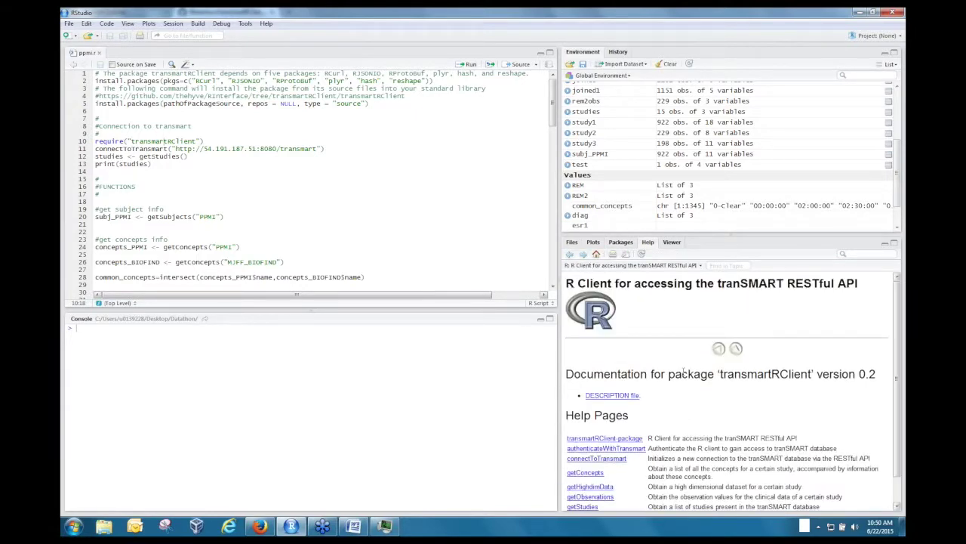
{"action": "scroll", "coordinate": [603, 457], "scroll_direction": "down", "scroll_amount": 1}
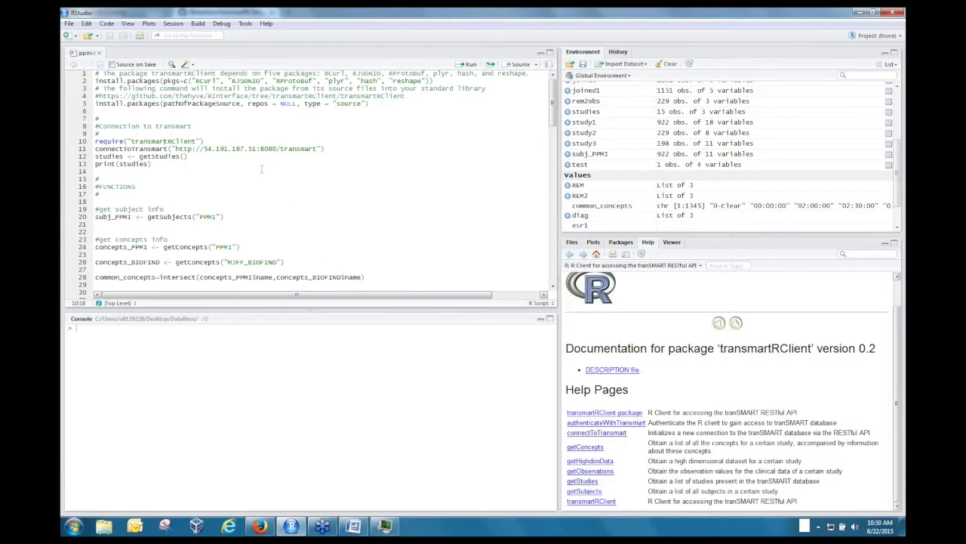
- Run the connectToTransmart command on line 11 of ppmi.r to connect to the tranSMART server
{"action": "left_click", "coordinate": [152, 142]}
{"action": "left_click", "coordinate": [120, 149]}
{"action": "left_click", "coordinate": [304, 149]}
{"action": "left_click", "coordinate": [470, 65]}
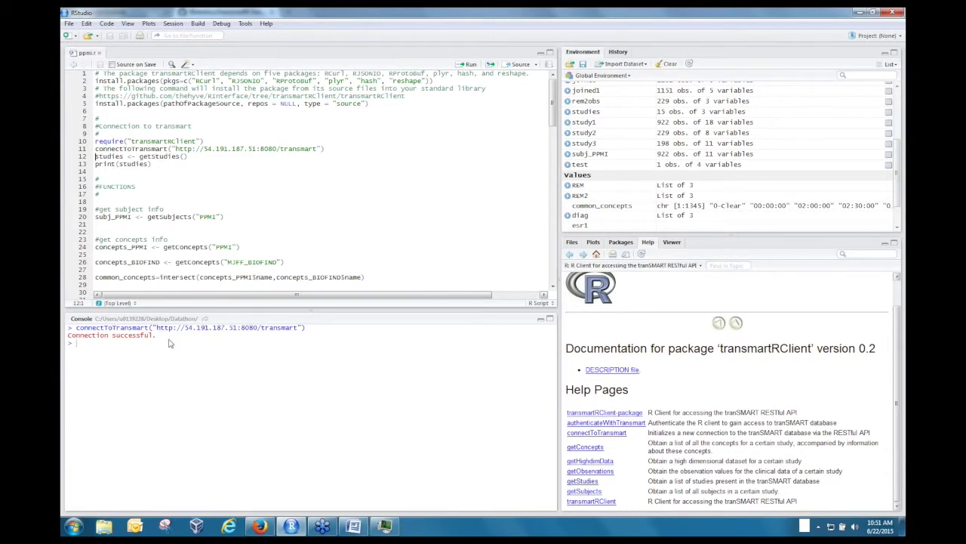
- Switch to rTransmart.doc in Word and review the Connect to Transmart section, including the authorization and verifier token examples
{"action": "left_click", "coordinate": [355, 526]}
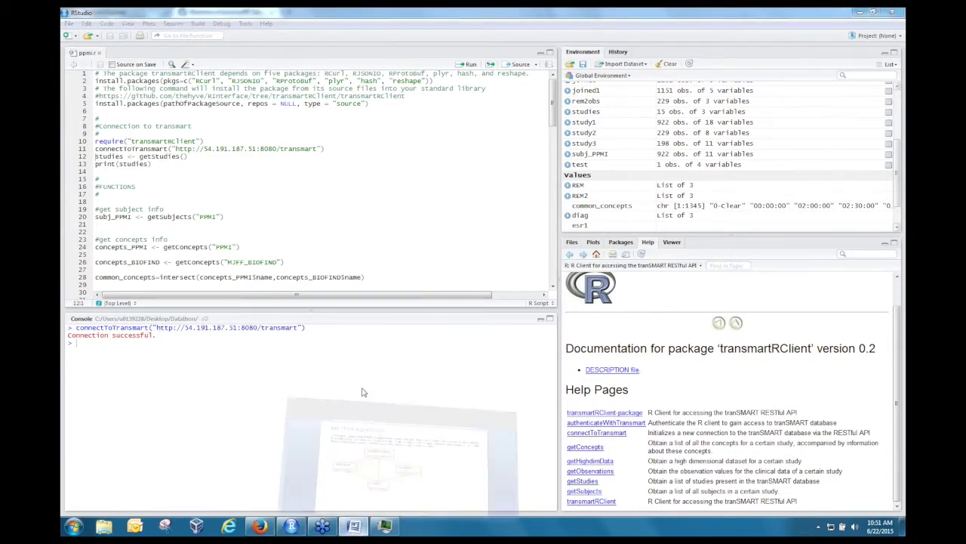
{"action": "scroll", "coordinate": [393, 332], "scroll_direction": "up", "scroll_amount": 15}
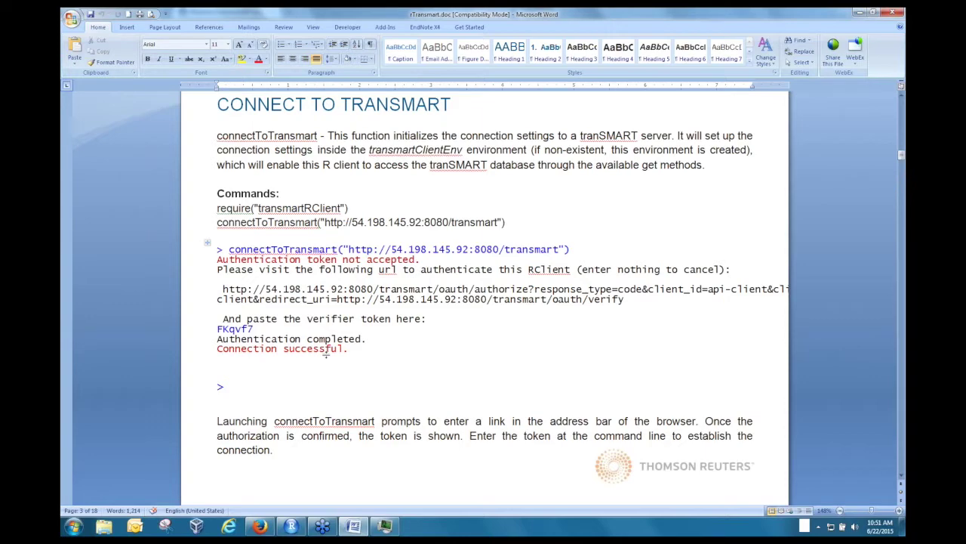
{"action": "scroll", "coordinate": [327, 355], "scroll_direction": "down", "scroll_amount": 10}
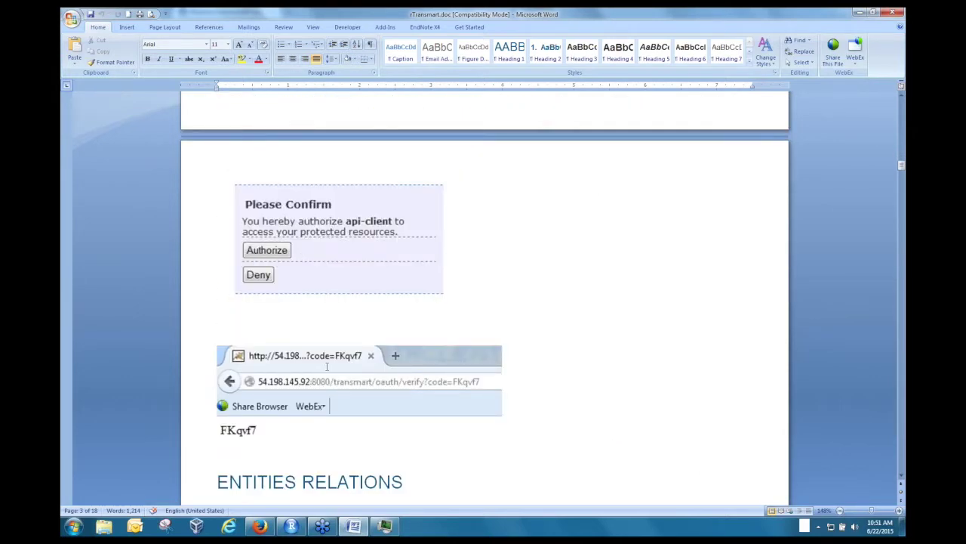
{"action": "scroll", "coordinate": [327, 367], "scroll_direction": "down", "scroll_amount": 3}
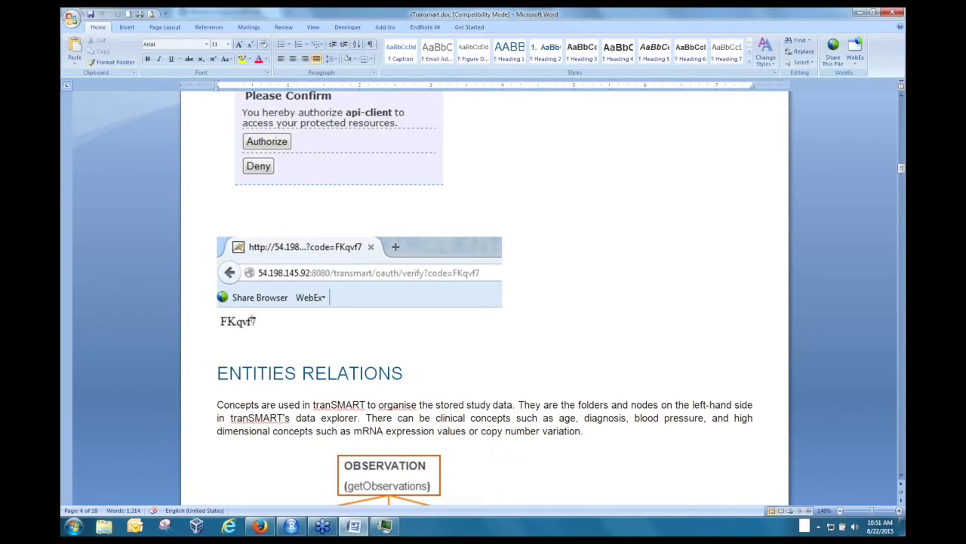
{"action": "scroll", "coordinate": [253, 320], "scroll_direction": "up", "scroll_amount": 10}
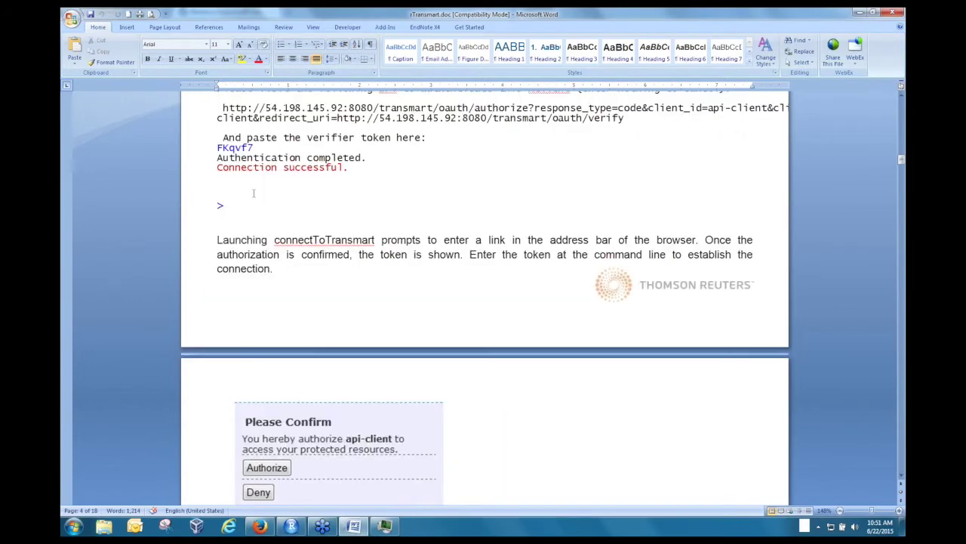
{"action": "scroll", "coordinate": [327, 239], "scroll_direction": "down", "scroll_amount": 6}
{"action": "scroll", "coordinate": [327, 239], "scroll_direction": "down", "scroll_amount": 10}
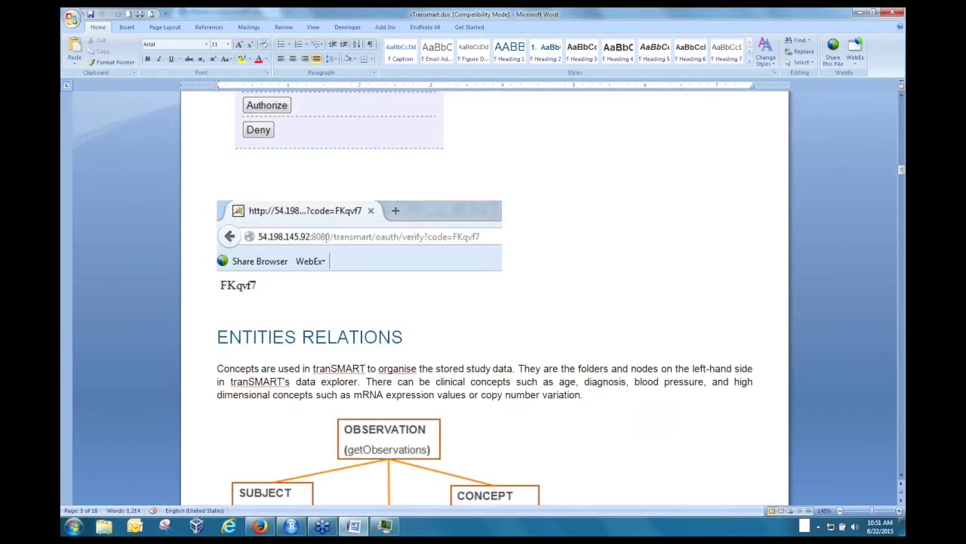
{"action": "scroll", "coordinate": [326, 239], "scroll_direction": "down", "scroll_amount": 1}
- Check the function calls of ppmi.r in RStudio, and consult the Entities Relations diagram in the Word document
{"action": "left_click", "coordinate": [261, 527]}
{"action": "left_click", "coordinate": [291, 526]}
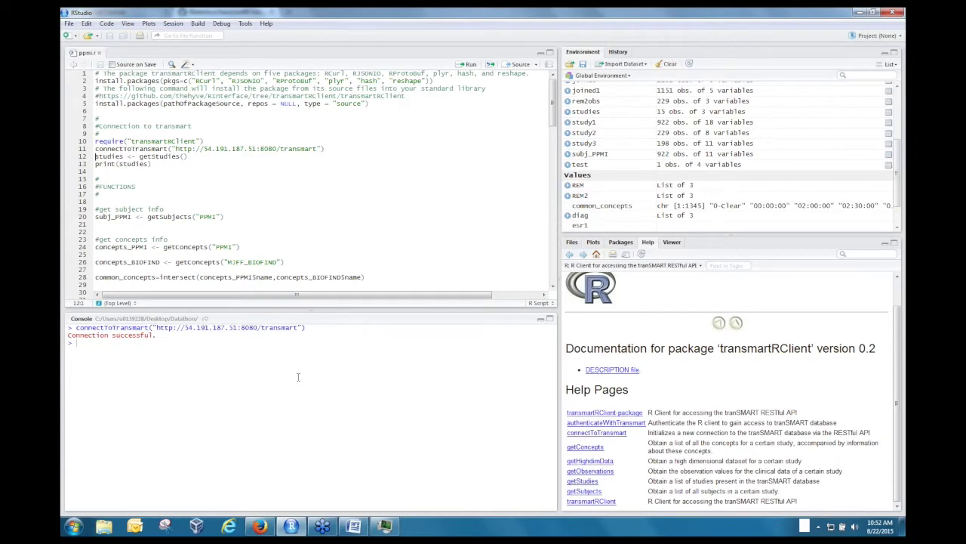
{"action": "scroll", "coordinate": [210, 164], "scroll_direction": "down", "scroll_amount": 4}
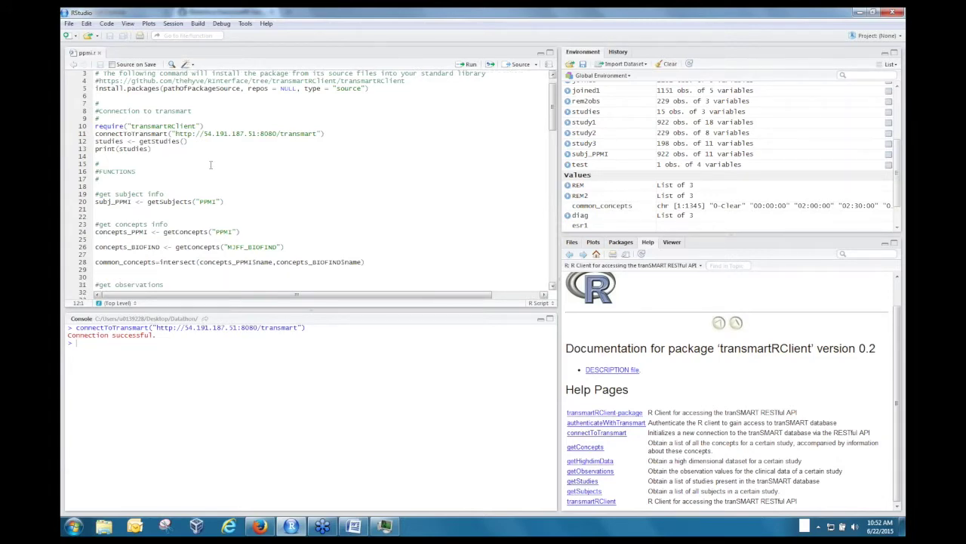
{"action": "left_click", "coordinate": [353, 527]}
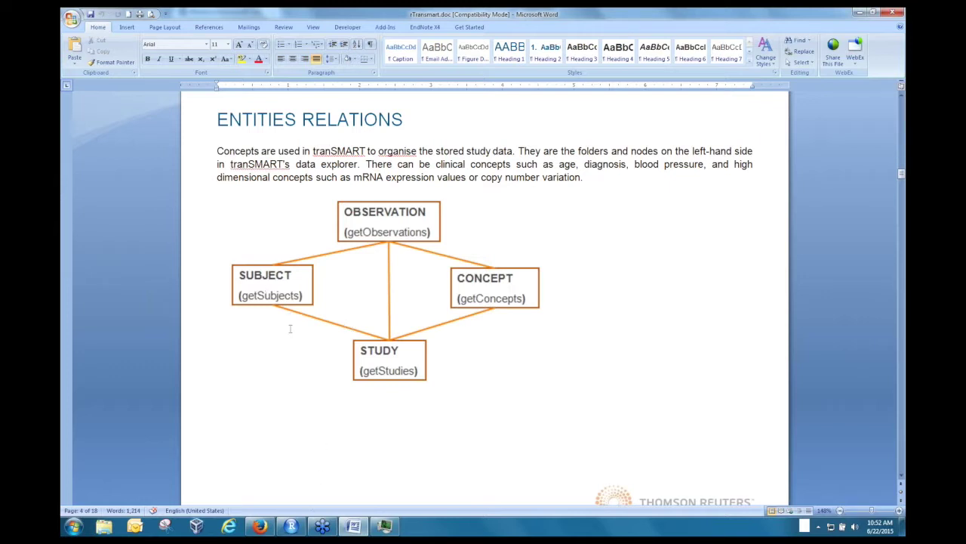
- Switch to RStudio and run print(studies) on line 13 of ppmi.r to list the available studies
{"action": "left_click", "coordinate": [291, 526]}
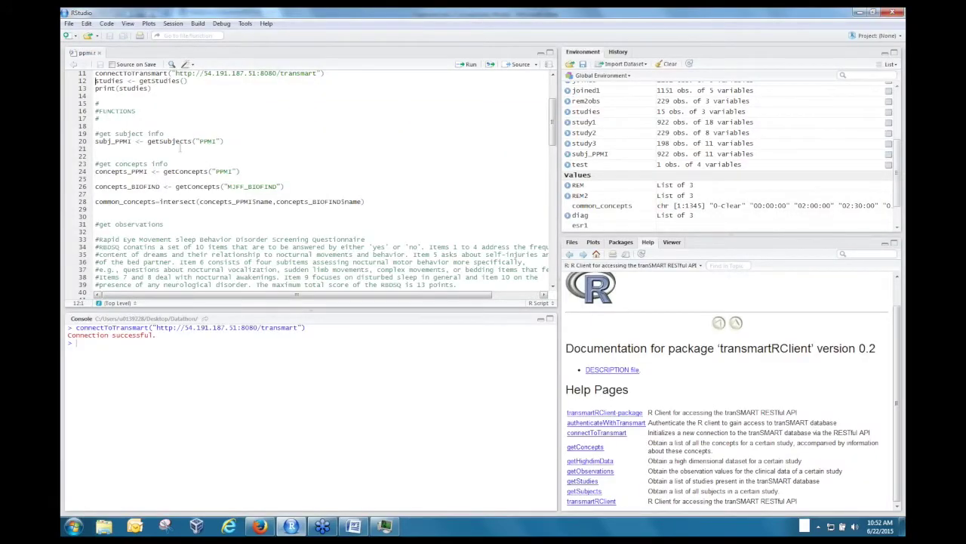
{"action": "scroll", "coordinate": [179, 149], "scroll_direction": "up", "scroll_amount": 2}
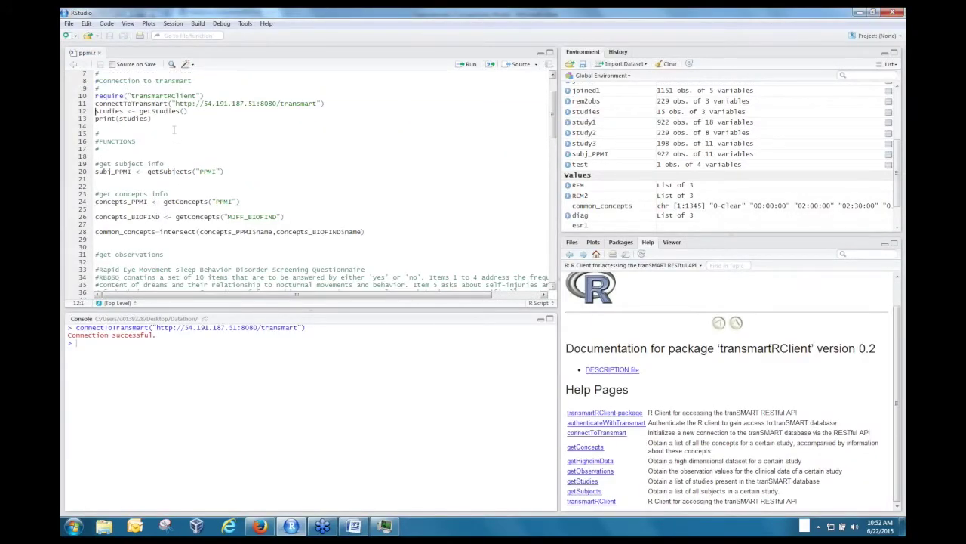
{"action": "left_click", "coordinate": [168, 111]}
{"action": "double_click", "coordinate": [156, 111]}
{"action": "left_click", "coordinate": [114, 111]}
{"action": "key", "text": "Down"}
{"action": "key", "text": "Left"}
{"action": "left_click", "coordinate": [469, 66]}
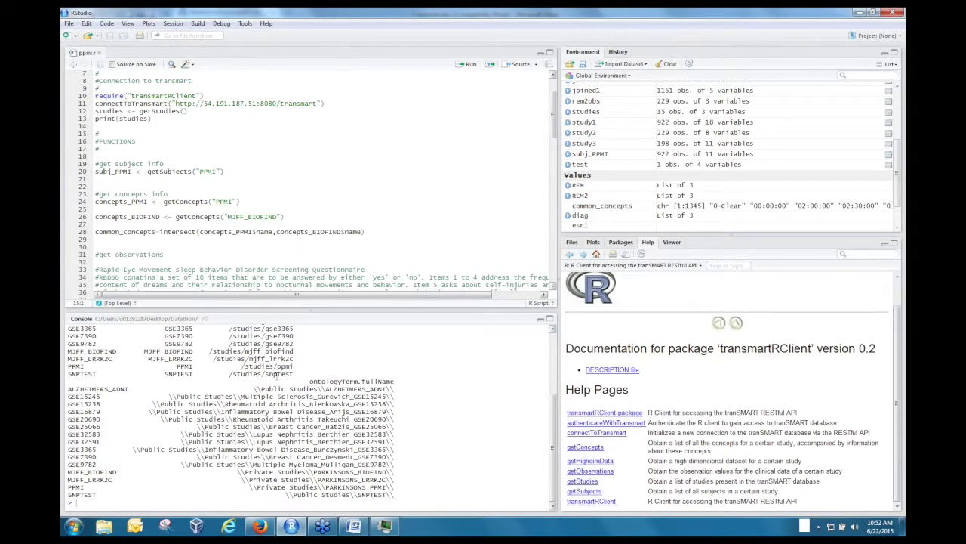
- Enlarge the console area to fit the printed study list and highlight the GSE25066 study ID
{"action": "scroll", "coordinate": [276, 373], "scroll_direction": "up", "scroll_amount": 4}
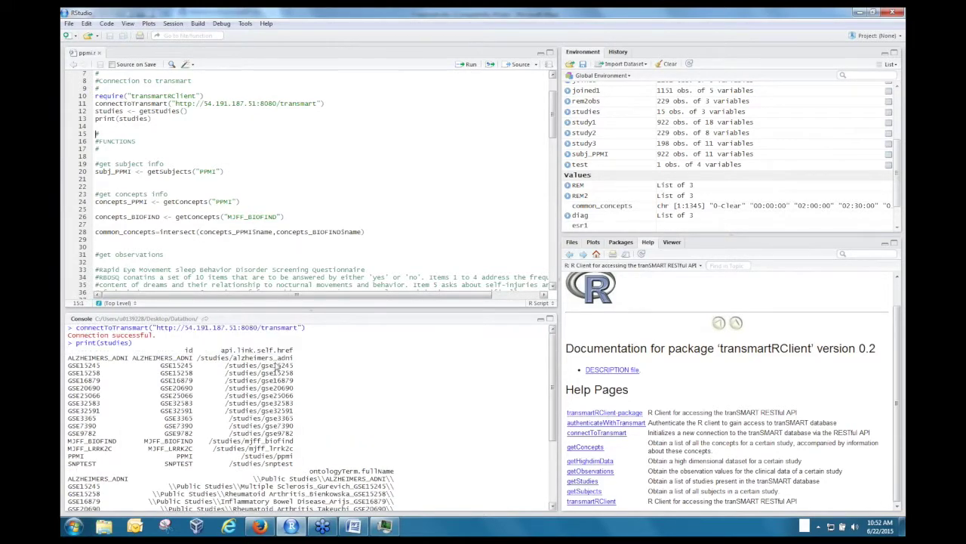
{"action": "left_click_drag", "start_coordinate": [302, 311], "coordinate": [298, 234]}
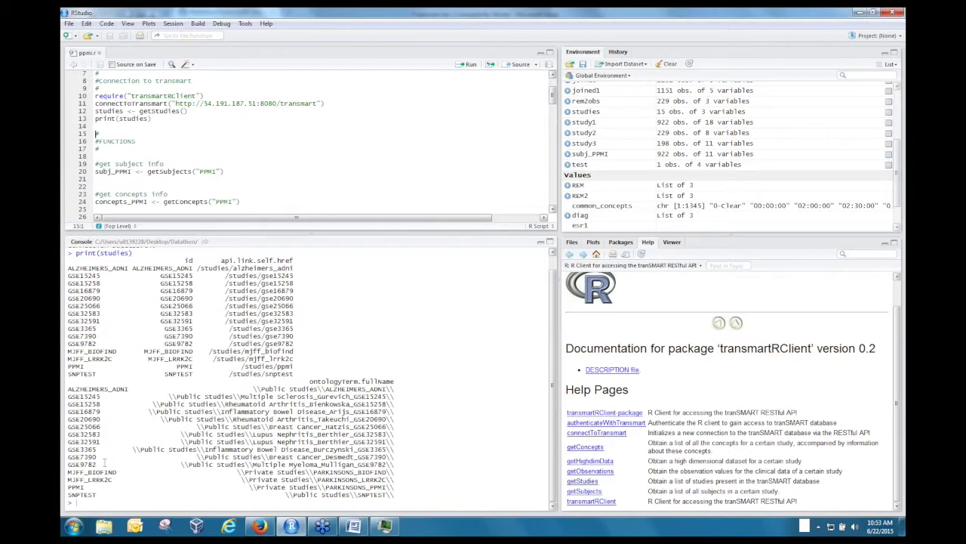
{"action": "double_click", "coordinate": [81, 306]}
- Examine the getSubjects("PPMI") call on line 20 and view the columns of the subj_PPMI data frame
{"action": "scroll", "coordinate": [210, 172], "scroll_direction": "down", "scroll_amount": 2}
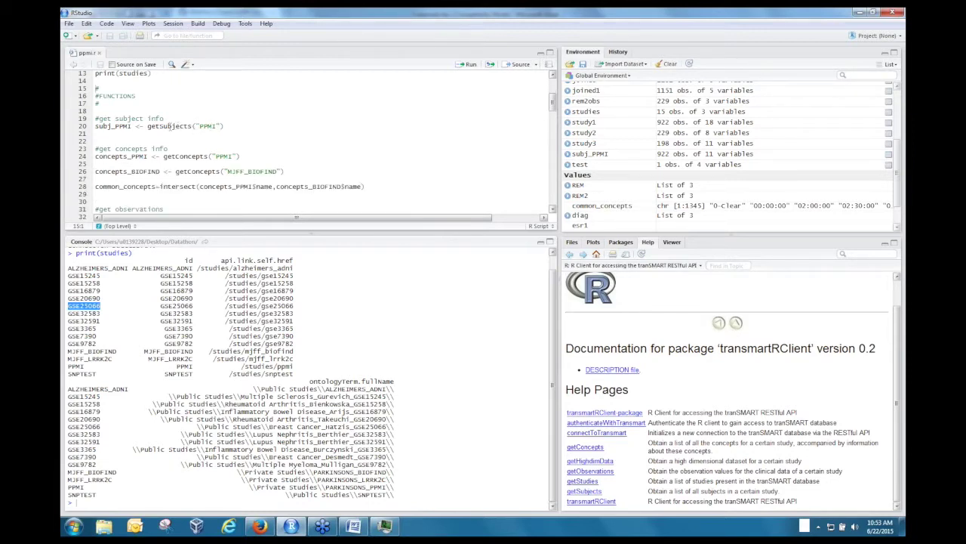
{"action": "left_click", "coordinate": [179, 126]}
{"action": "double_click", "coordinate": [209, 126]}
{"action": "left_click", "coordinate": [126, 129]}
{"action": "left_click", "coordinate": [586, 154]}
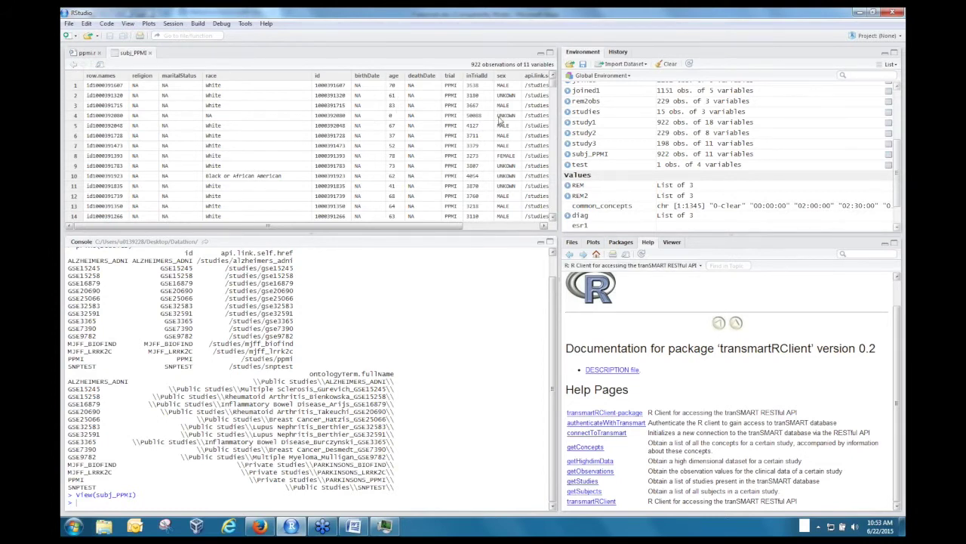
{"action": "left_click", "coordinate": [531, 226]}
{"action": "left_click", "coordinate": [76, 225]}
- Return to ppmi.r and examine the getConcepts("PPMI") call on line 24 and its study argument
{"action": "left_click", "coordinate": [86, 54]}
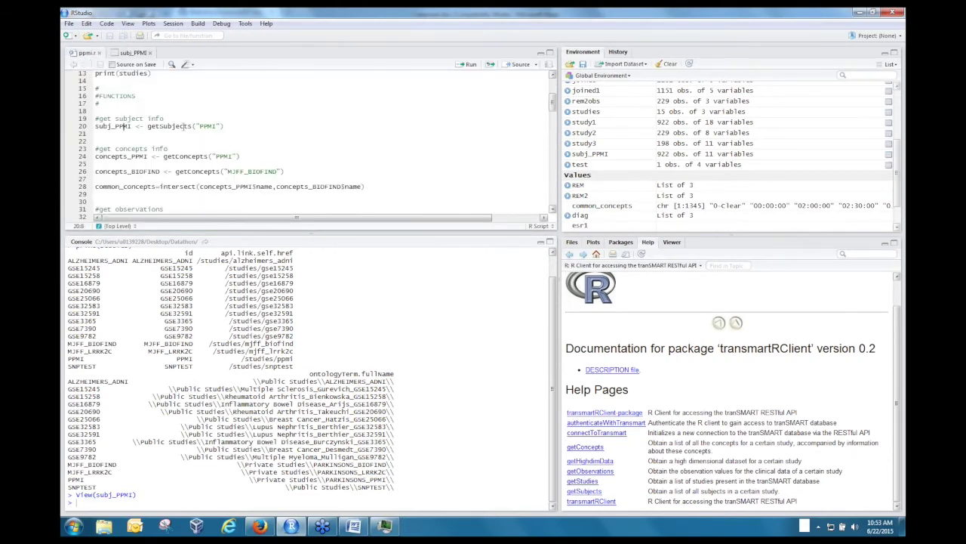
{"action": "scroll", "coordinate": [185, 126], "scroll_direction": "down", "scroll_amount": 1}
{"action": "scroll", "coordinate": [184, 127], "scroll_direction": "down", "scroll_amount": 1}
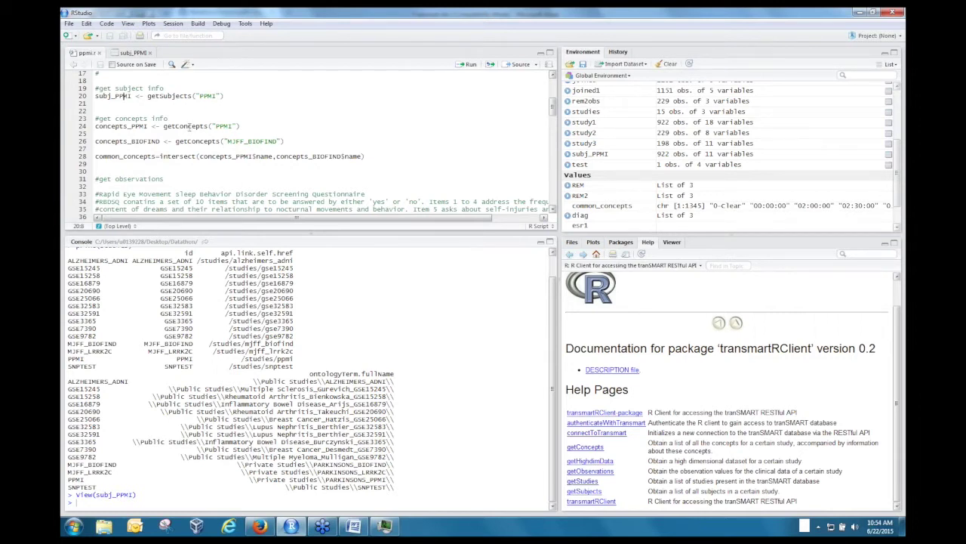
{"action": "left_click", "coordinate": [187, 126]}
{"action": "double_click", "coordinate": [224, 126]}
{"action": "scroll", "coordinate": [648, 168], "scroll_direction": "up", "scroll_amount": 3}
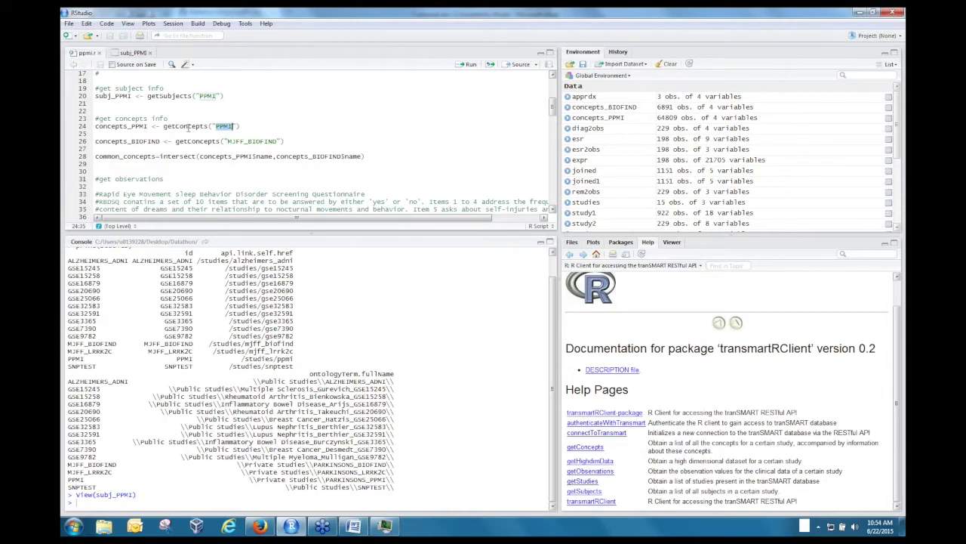
{"action": "left_click", "coordinate": [188, 127]}
- Open the concepts_PPMI data frame and browse its concept names, full paths and link column
{"action": "left_click", "coordinate": [594, 120]}
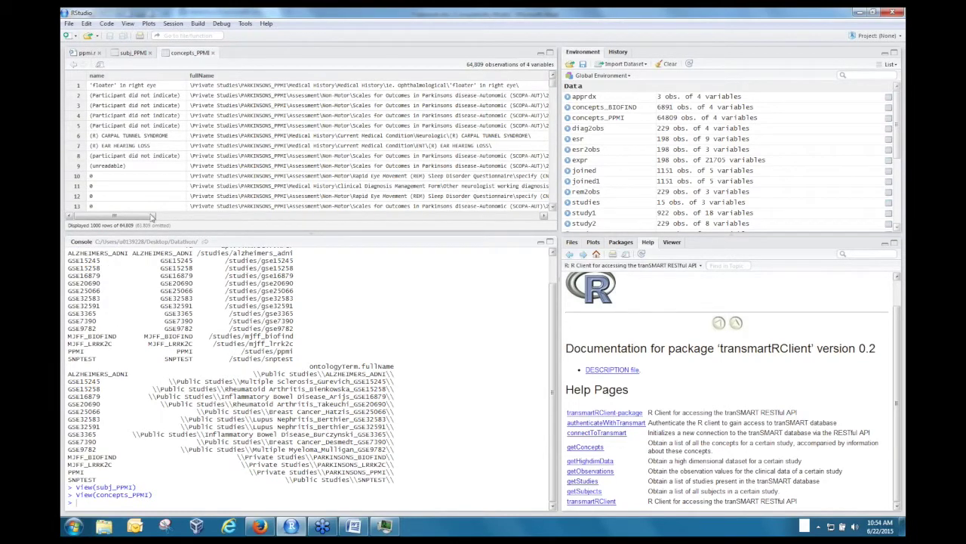
{"action": "left_click", "coordinate": [187, 217]}
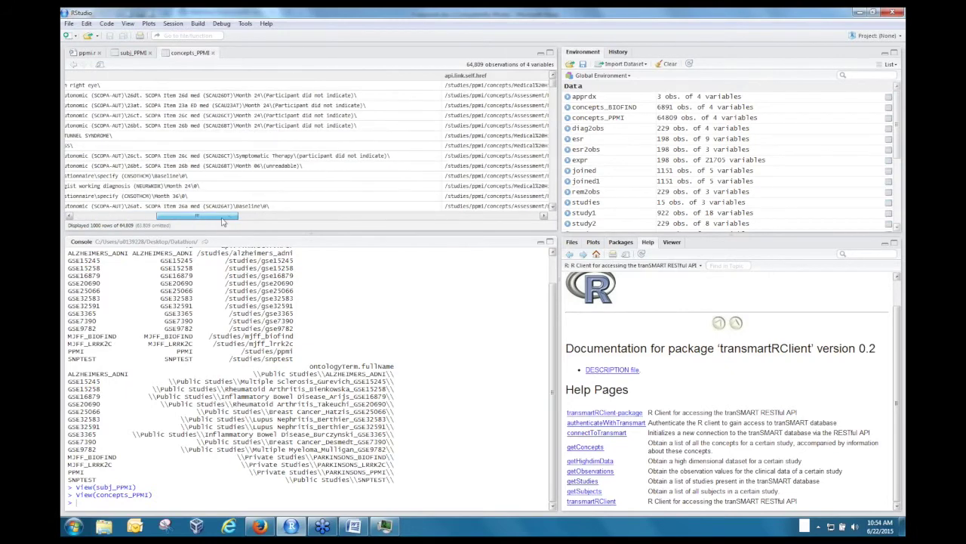
{"action": "left_click_drag", "start_coordinate": [209, 219], "coordinate": [150, 219]}
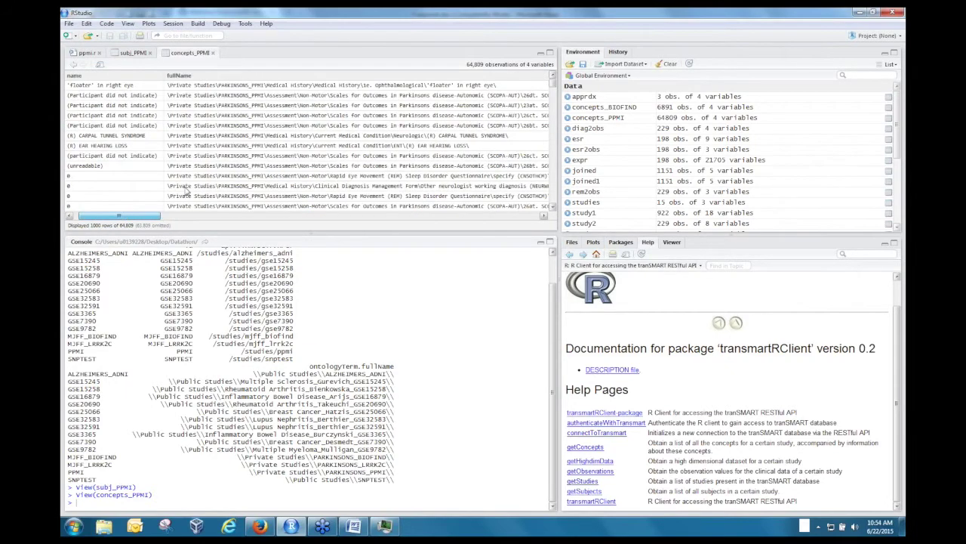
{"action": "scroll", "coordinate": [186, 191], "scroll_direction": "down", "scroll_amount": 5}
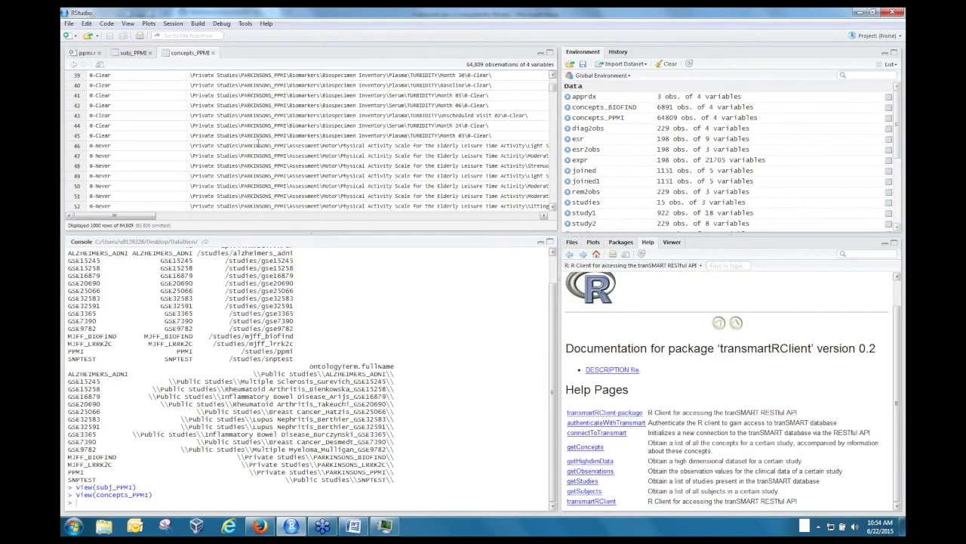
{"action": "scroll", "coordinate": [258, 144], "scroll_direction": "down", "scroll_amount": 15}
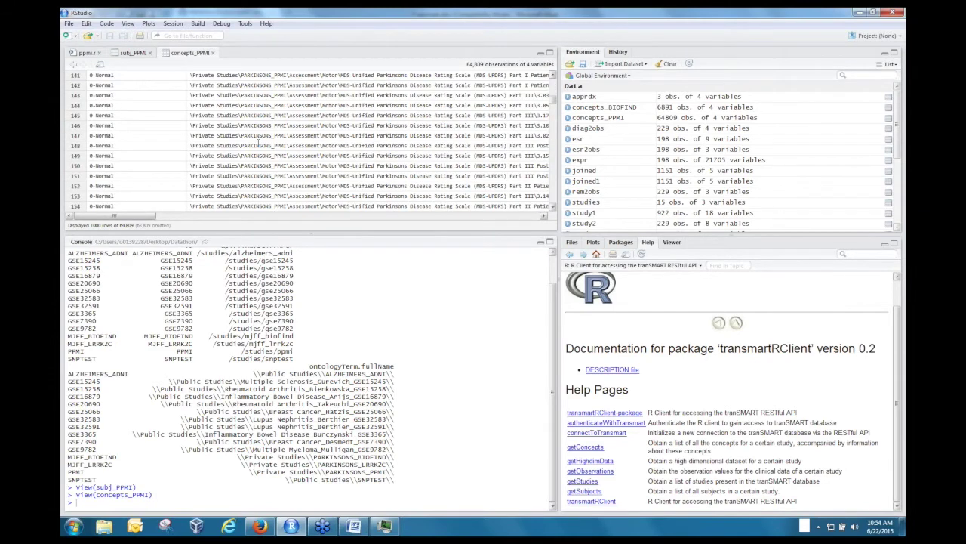
- Return to ppmi.r and examine the getConcepts("MJFF_BIOFIND") call and the intersect call that builds common_concepts on line 28
{"action": "scroll", "coordinate": [258, 143], "scroll_direction": "up", "scroll_amount": 9}
{"action": "scroll", "coordinate": [258, 143], "scroll_direction": "up", "scroll_amount": 11}
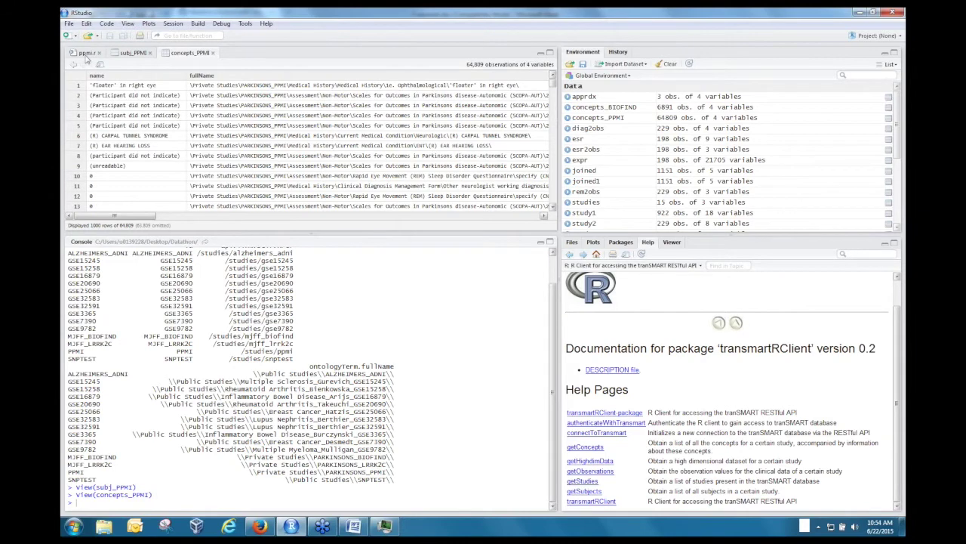
{"action": "left_click", "coordinate": [85, 53]}
{"action": "left_click", "coordinate": [148, 141]}
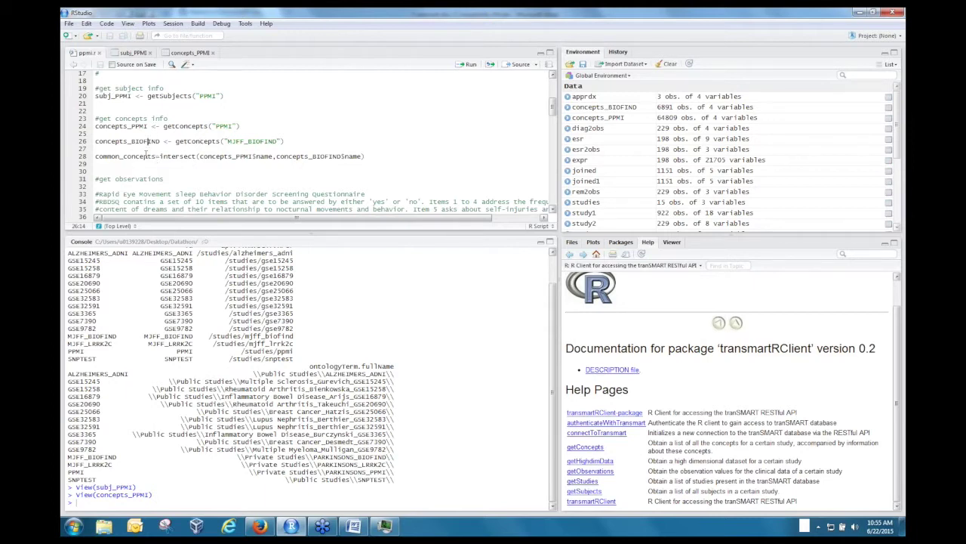
{"action": "double_click", "coordinate": [181, 156]}
{"action": "scroll", "coordinate": [224, 159], "scroll_direction": "down", "scroll_amount": 2}
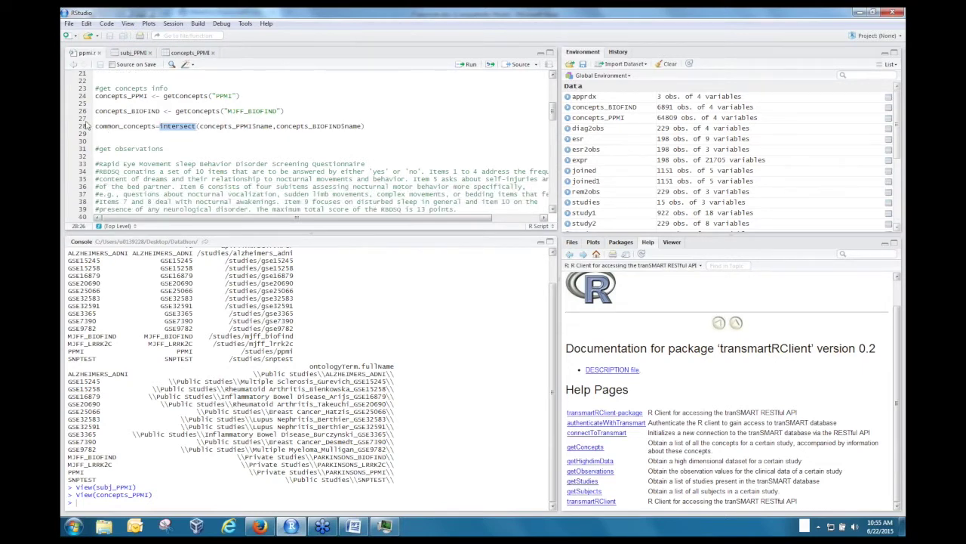
{"action": "left_click", "coordinate": [111, 127]}
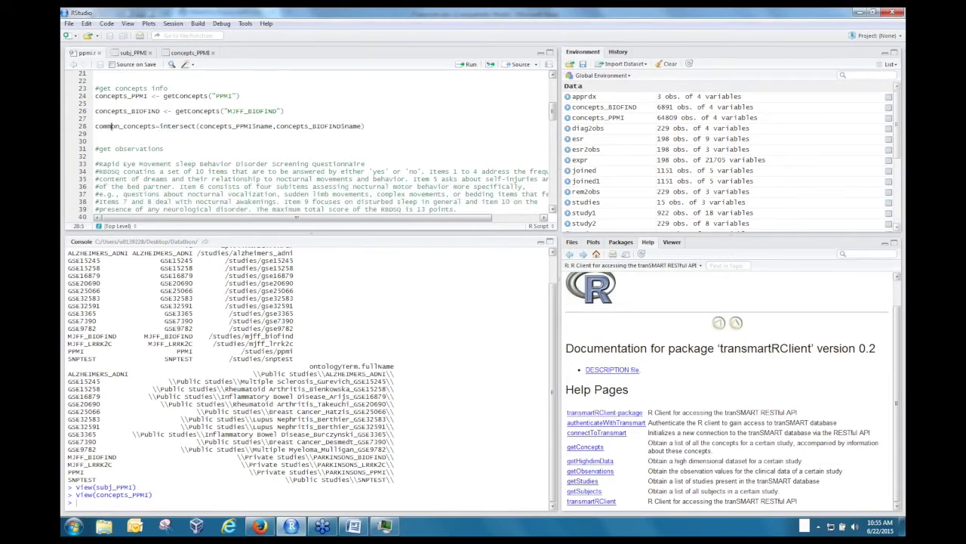
- Print the common_concepts vector in the console
{"action": "left_click", "coordinate": [165, 499]}
{"action": "type", "text": "comm"}
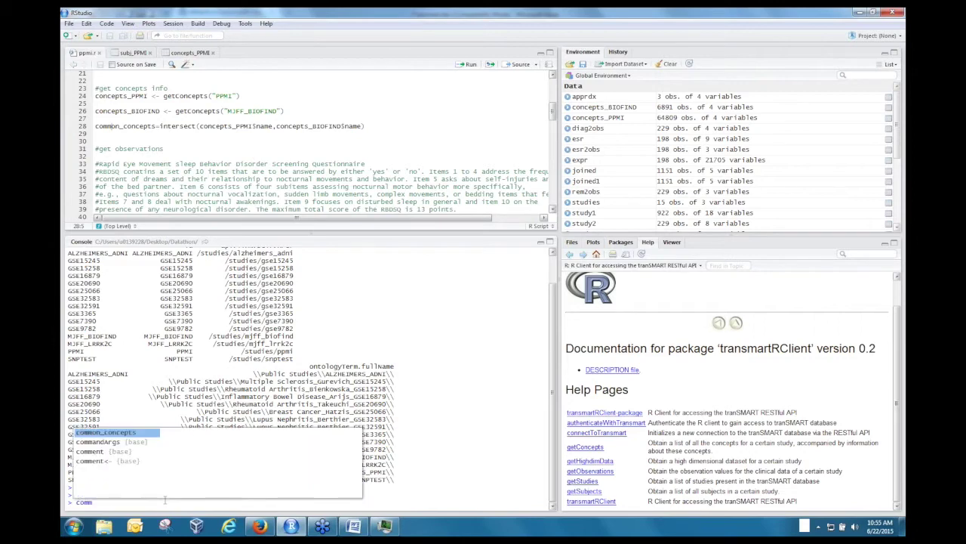
{"action": "key", "text": "Tab"}
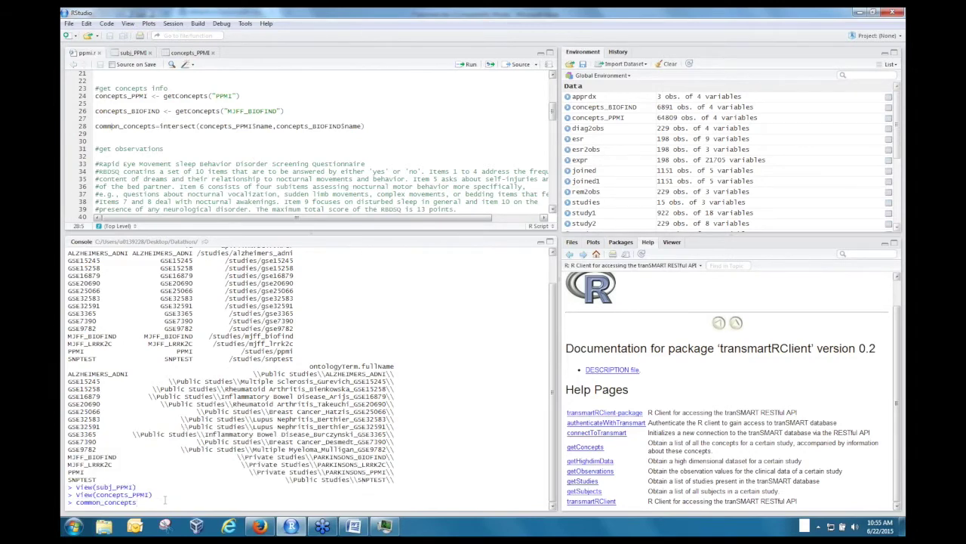
{"action": "key", "text": "Return"}
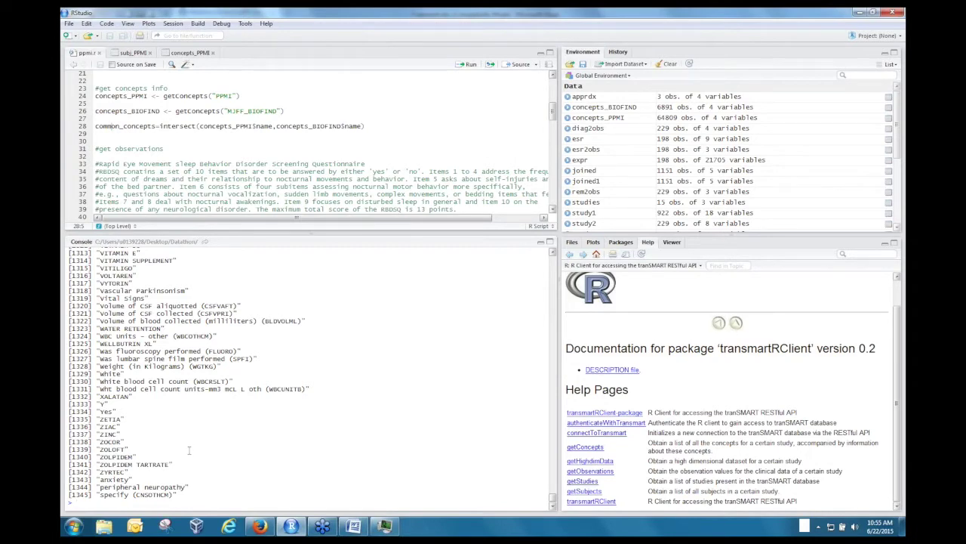
- Look through the printed common concepts and highlight "Rapid Eye Movement (REM) Sleep Disorder Questionnaire"
{"action": "scroll", "coordinate": [189, 450], "scroll_direction": "up", "scroll_amount": 5}
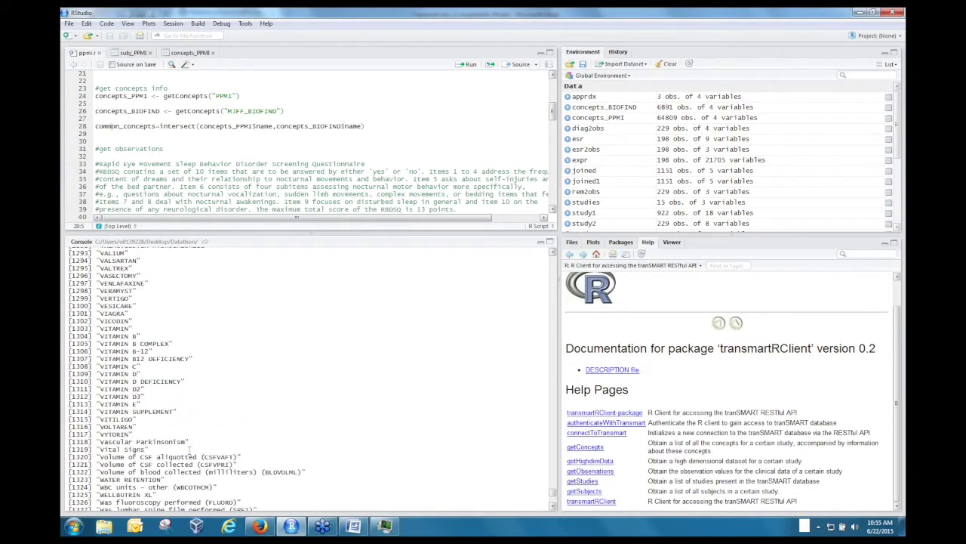
{"action": "scroll", "coordinate": [188, 451], "scroll_direction": "up", "scroll_amount": 8}
{"action": "scroll", "coordinate": [189, 450], "scroll_direction": "up", "scroll_amount": 4}
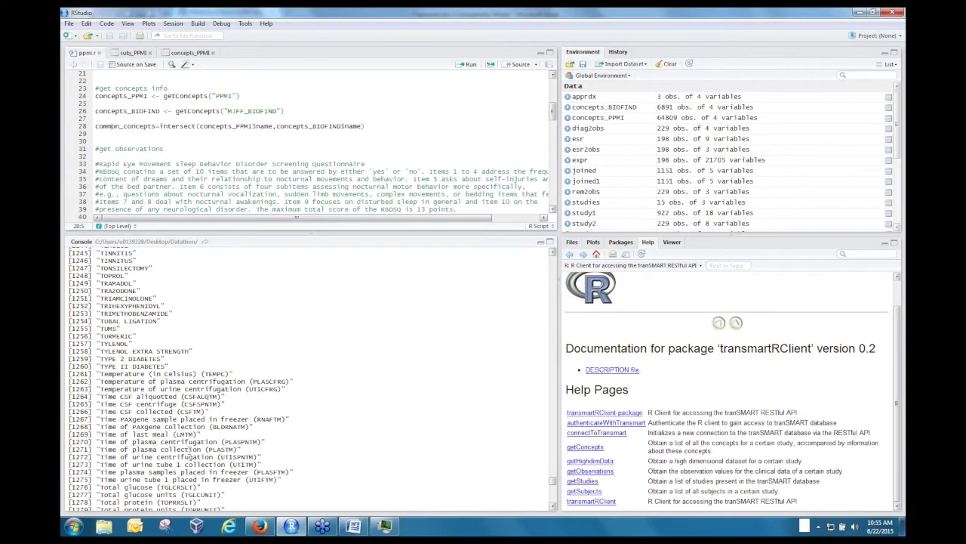
{"action": "scroll", "coordinate": [189, 450], "scroll_direction": "up", "scroll_amount": 2}
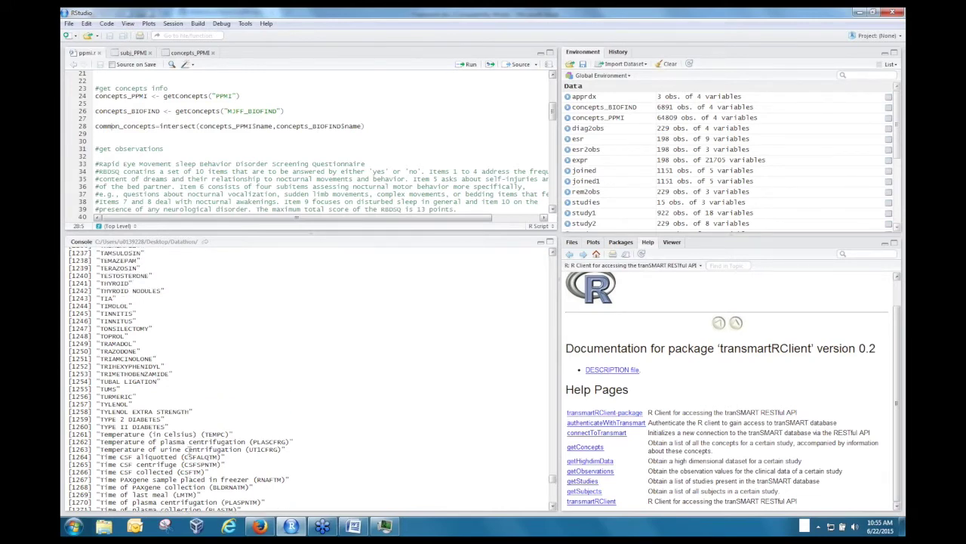
{"action": "scroll", "coordinate": [189, 451], "scroll_direction": "up", "scroll_amount": 5}
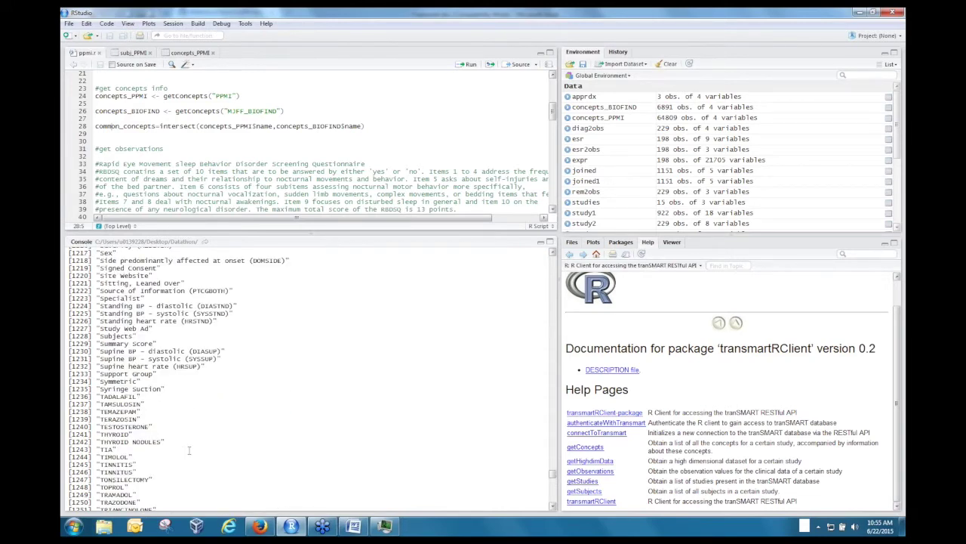
{"action": "scroll", "coordinate": [189, 450], "scroll_direction": "up", "scroll_amount": 10}
{"action": "scroll", "coordinate": [188, 451], "scroll_direction": "up", "scroll_amount": 8}
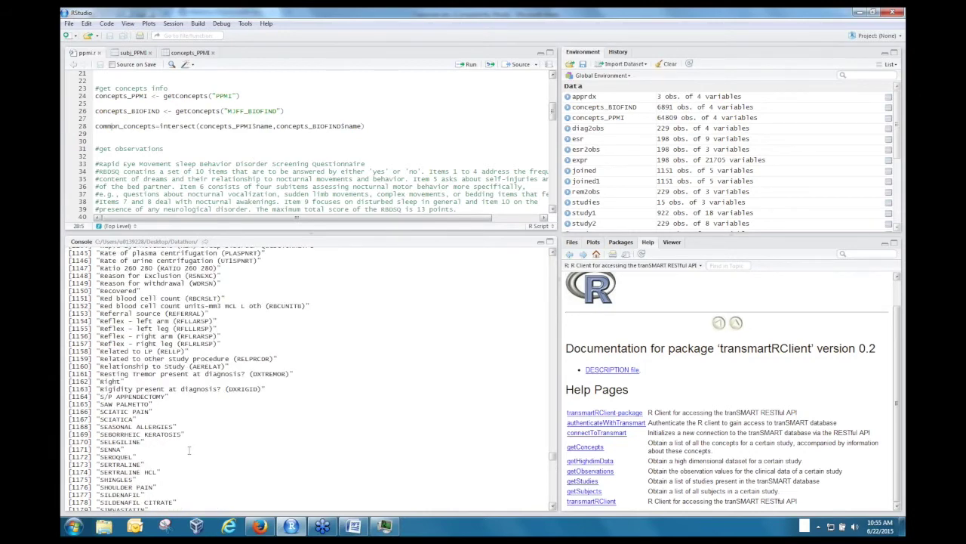
{"action": "scroll", "coordinate": [188, 451], "scroll_direction": "up", "scroll_amount": 1}
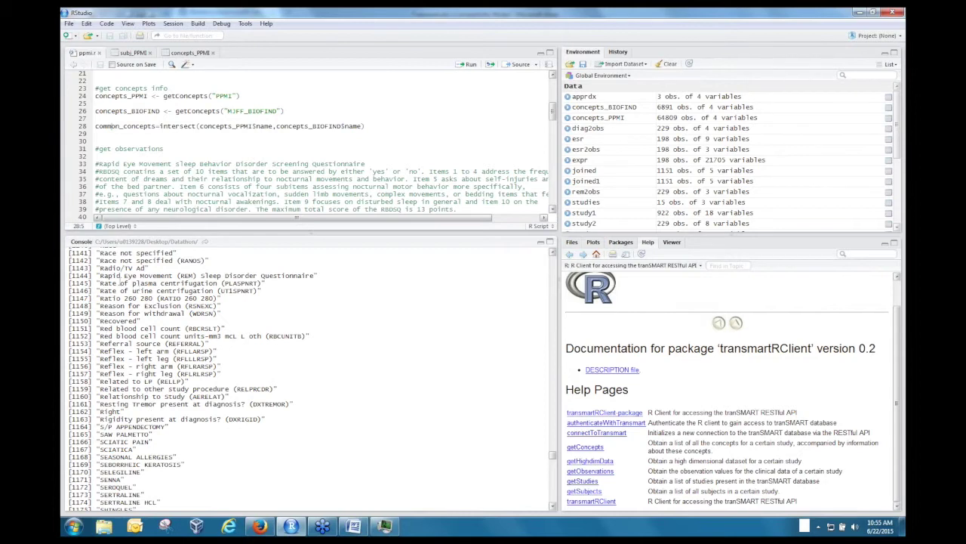
{"action": "left_click_drag", "start_coordinate": [101, 276], "coordinate": [316, 273]}
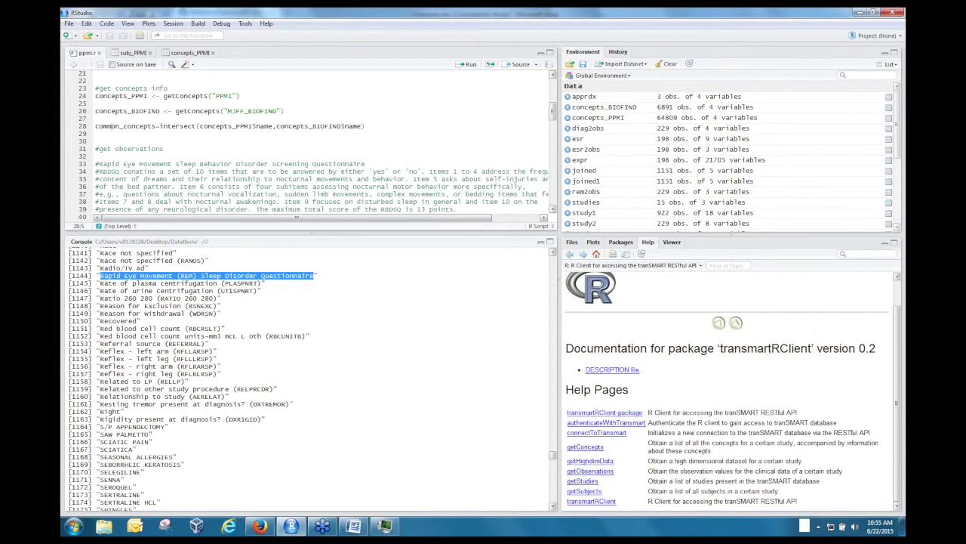
- Read the script comments describing the Rapid Eye Movement Sleep Behavior Disorder questionnaire, up to the getObservations code
{"action": "left_click", "coordinate": [236, 173]}
{"action": "scroll", "coordinate": [236, 173], "scroll_direction": "down", "scroll_amount": 2}
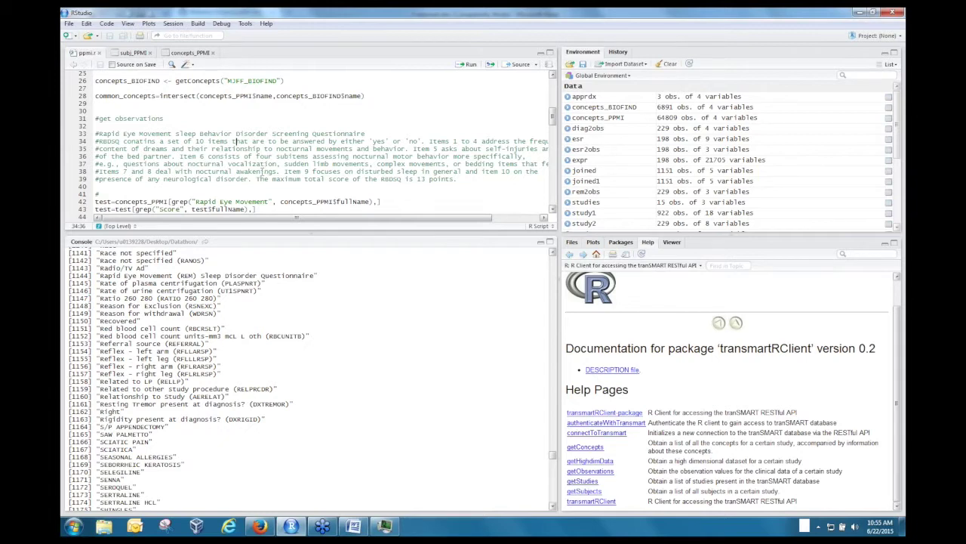
{"action": "scroll", "coordinate": [278, 167], "scroll_direction": "down", "scroll_amount": 1}
{"action": "double_click", "coordinate": [188, 163]}
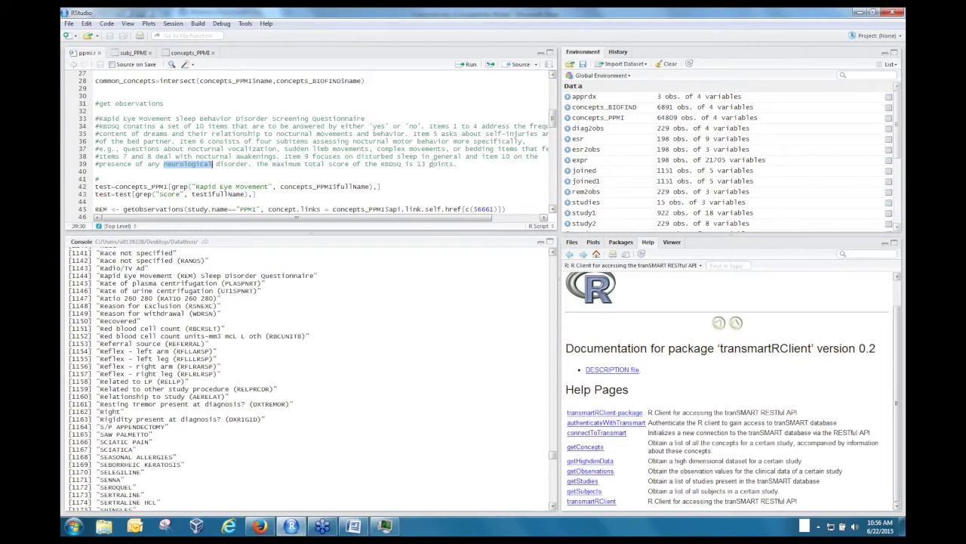
{"action": "scroll", "coordinate": [361, 167], "scroll_direction": "down", "scroll_amount": 2}
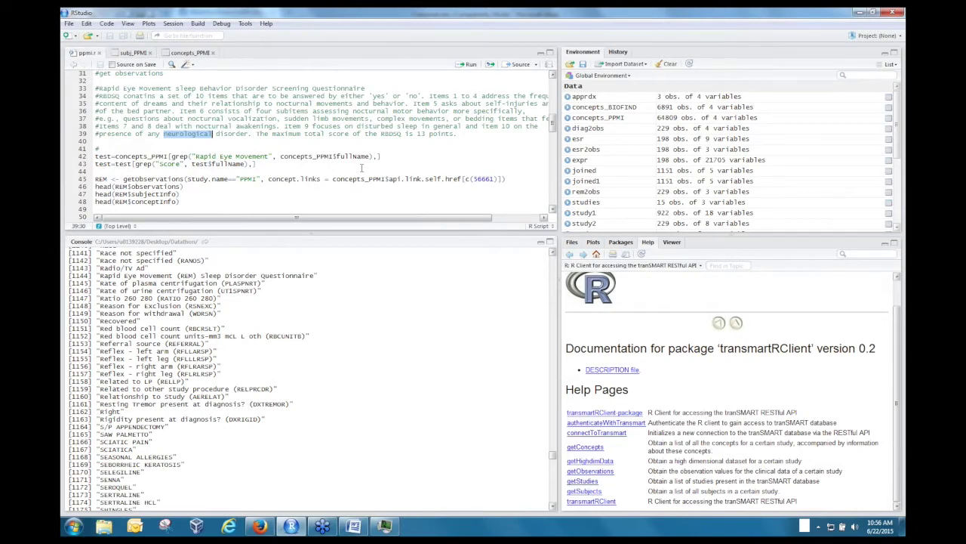
{"action": "scroll", "coordinate": [362, 167], "scroll_direction": "down", "scroll_amount": 1}
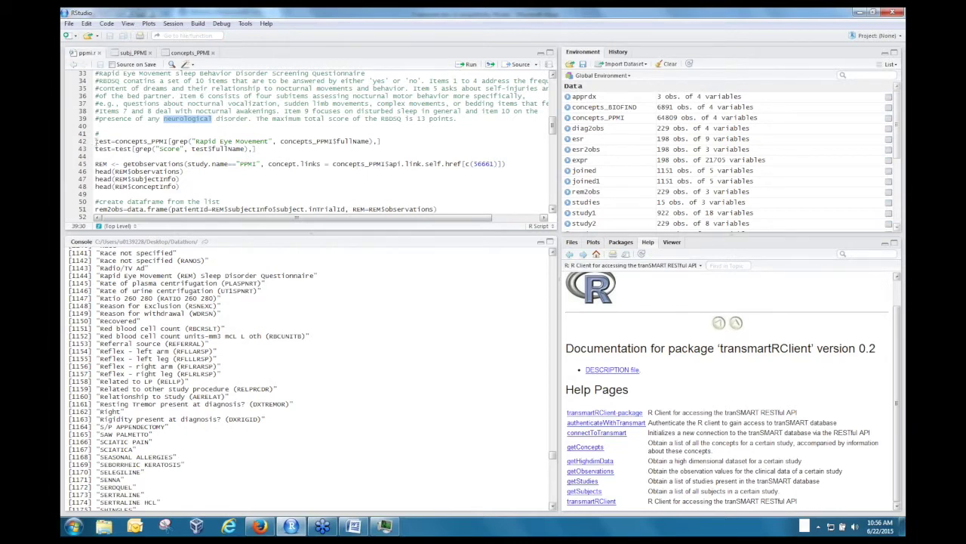
- Highlight the two grep lines, 42 and 43, that filter the PPMI concepts by "Rapid Eye Movement" and "Score"
{"action": "left_click", "coordinate": [153, 142]}
{"action": "scroll", "coordinate": [159, 149], "scroll_direction": "down", "scroll_amount": 1}
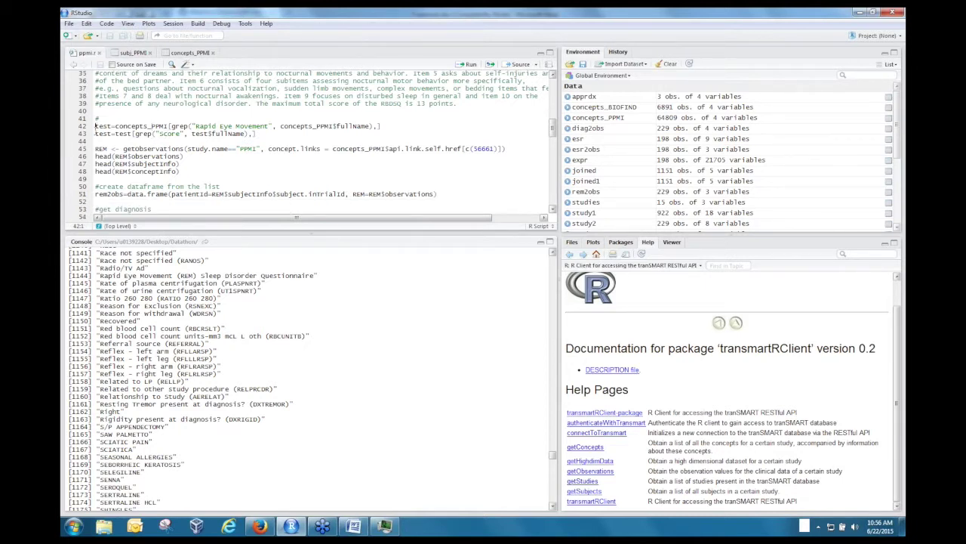
{"action": "left_click_drag", "start_coordinate": [95, 126], "coordinate": [104, 141]}
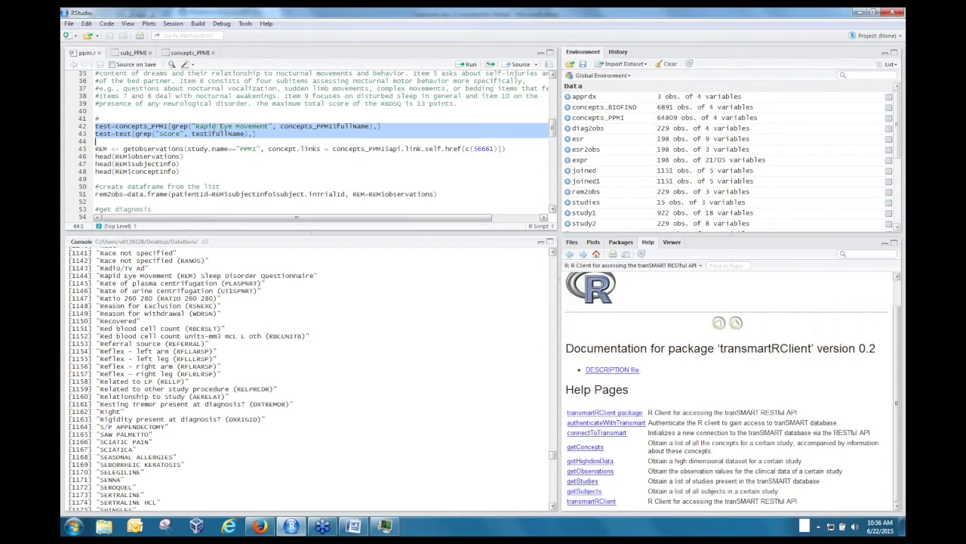
- Switch to tranSMART in Firefox and open its Analyze view
{"action": "left_click", "coordinate": [259, 526]}
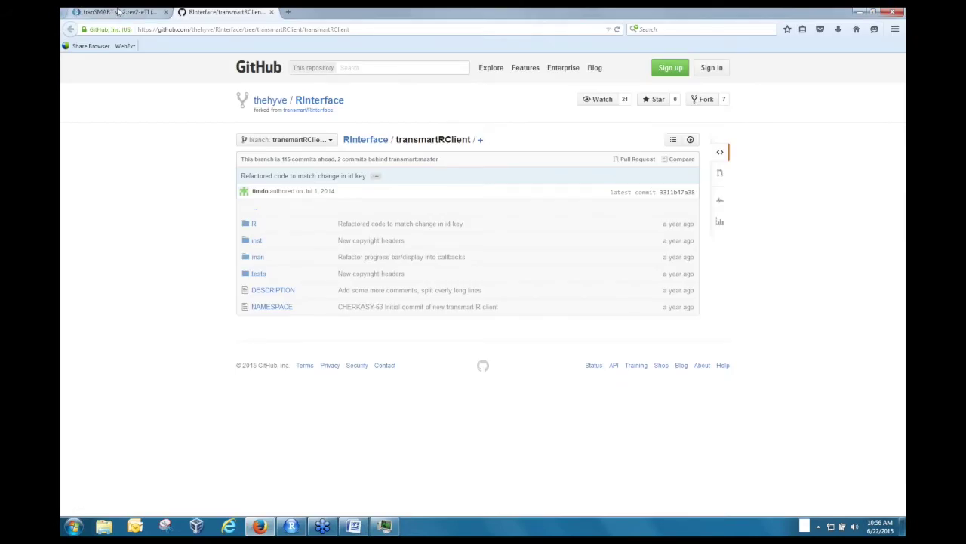
{"action": "left_click", "coordinate": [118, 11]}
{"action": "left_click", "coordinate": [712, 178]}
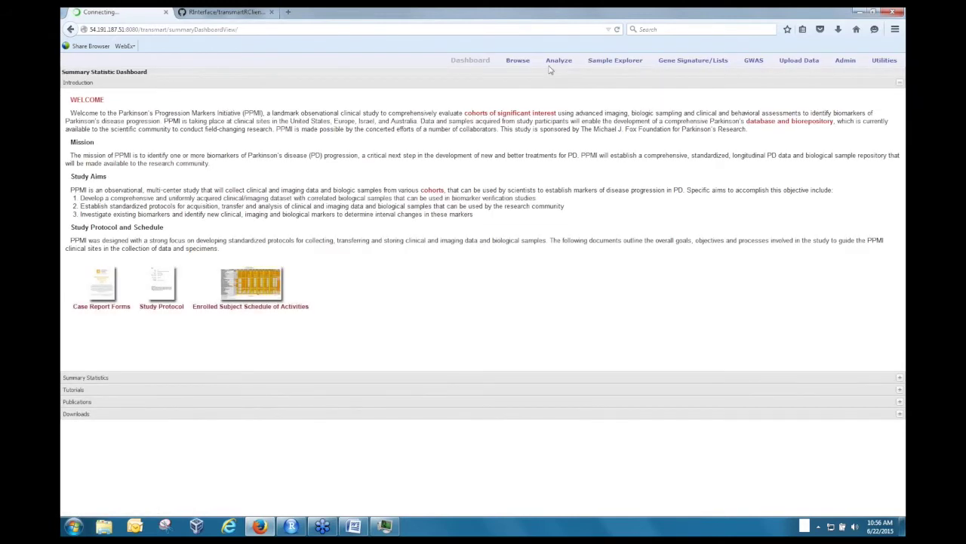
{"action": "left_click", "coordinate": [558, 61]}
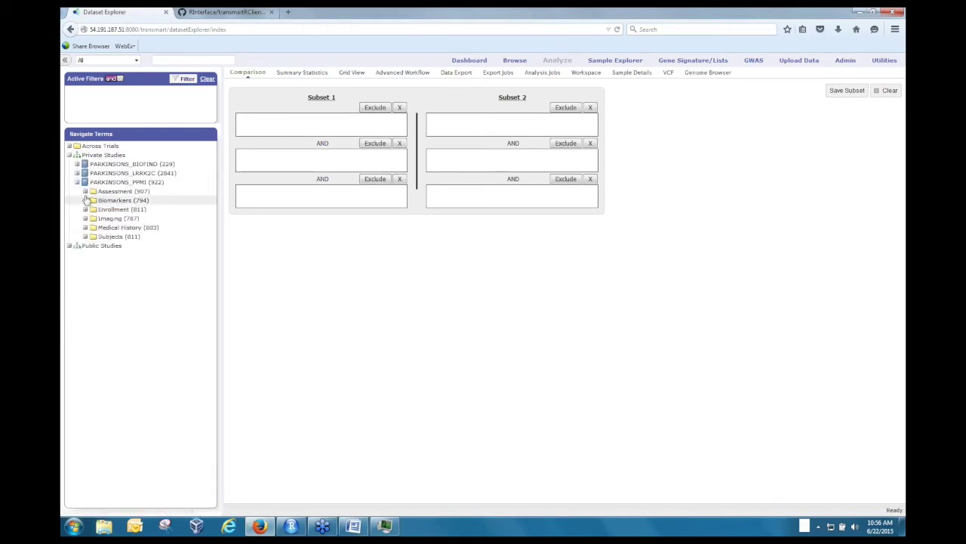
- Expand PARKINSONS_PPMI's Assessment, Non-Motor, REM Sleep Disorder Questionnaire and Score folders, widening the navigation tree to read the full names
{"action": "left_click", "coordinate": [85, 191]}
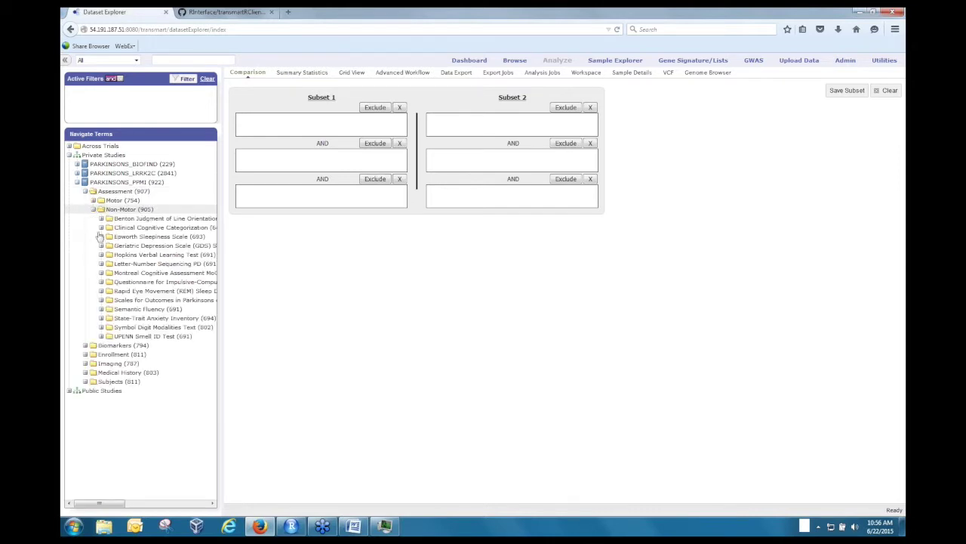
{"action": "left_click", "coordinate": [105, 294]}
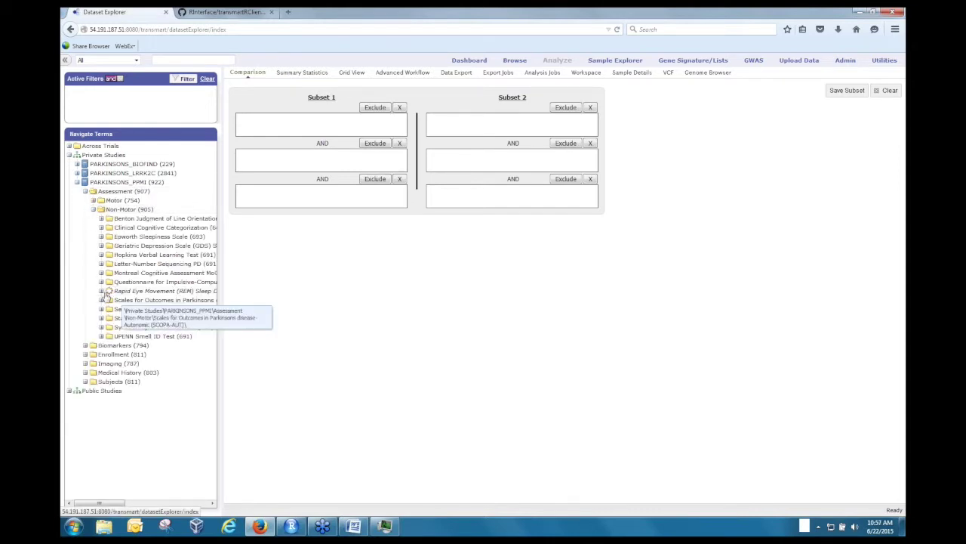
{"action": "left_click_drag", "start_coordinate": [223, 322], "coordinate": [352, 322]}
{"action": "scroll", "coordinate": [224, 310], "scroll_direction": "down", "scroll_amount": 5}
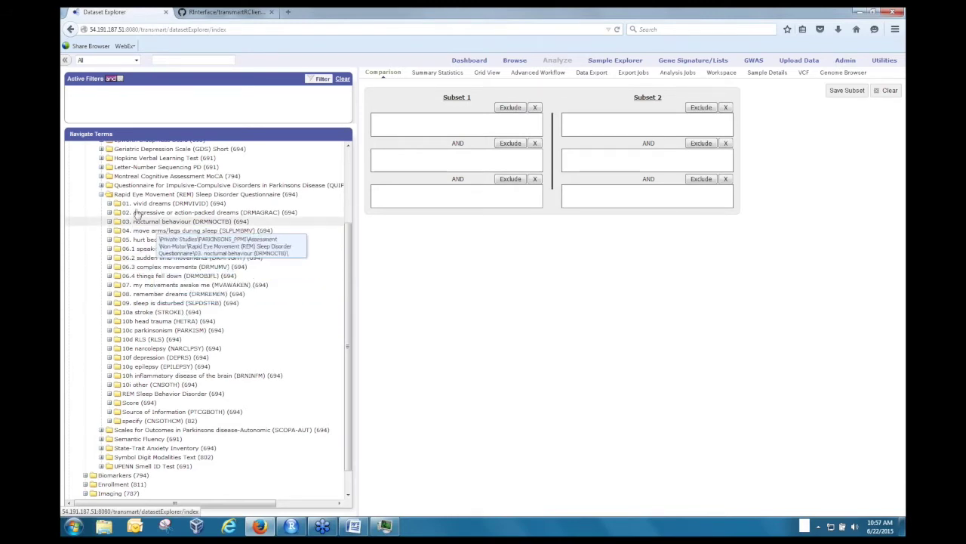
{"action": "scroll", "coordinate": [182, 298], "scroll_direction": "down", "scroll_amount": 2}
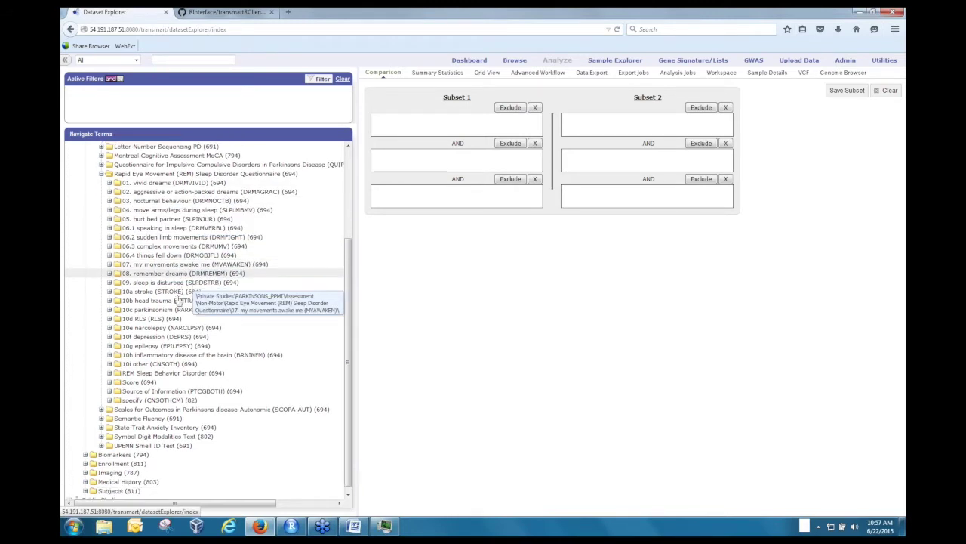
{"action": "double_click", "coordinate": [138, 377]}
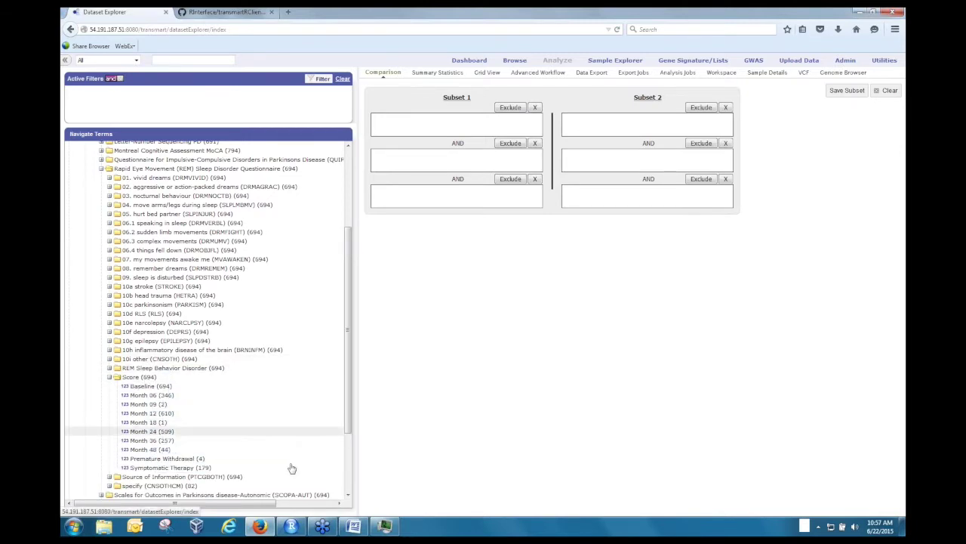
- Switch back to RStudio and run line 42 to store the PPMI concepts matching "Rapid Eye Movement" in test
{"action": "mouse_move", "coordinate": [322, 529]}
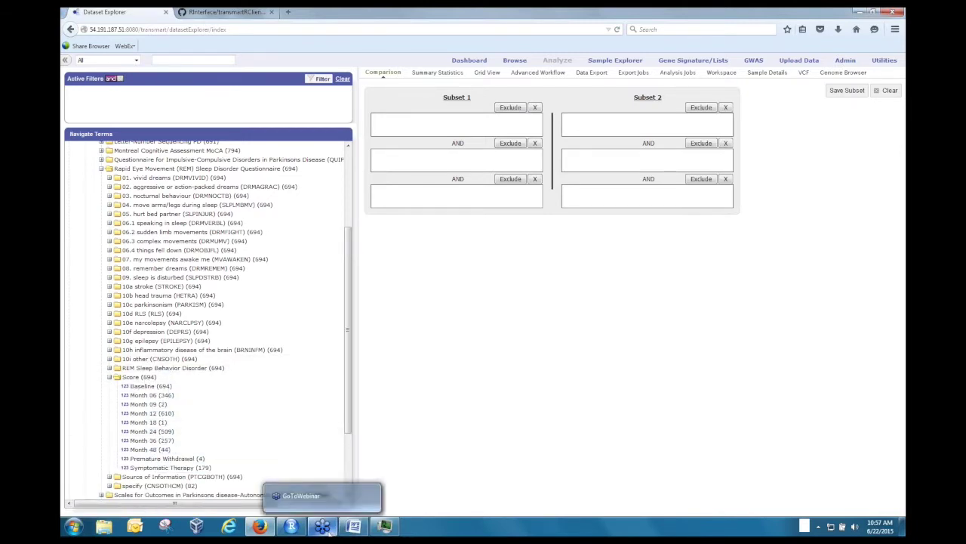
{"action": "left_click", "coordinate": [325, 495]}
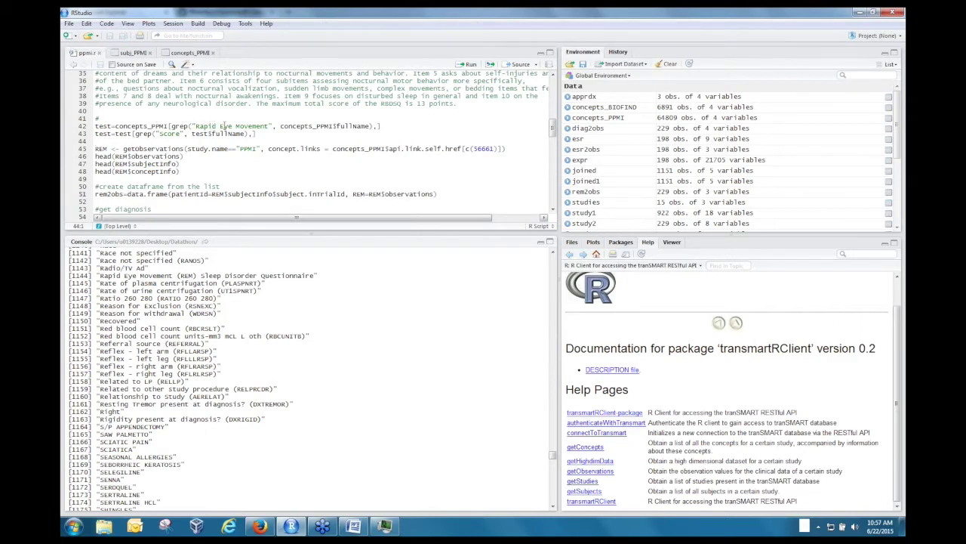
{"action": "left_click", "coordinate": [100, 126]}
{"action": "left_click", "coordinate": [468, 64]}
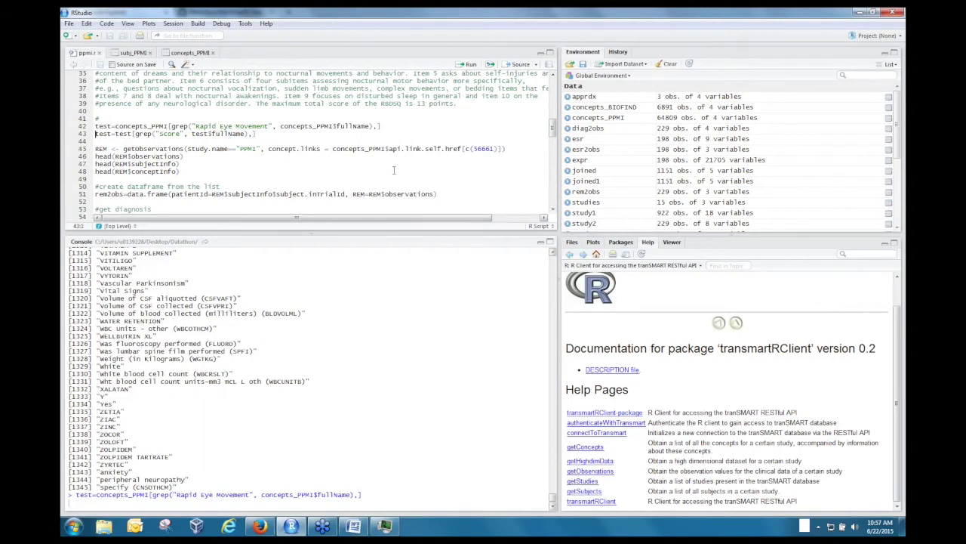
- Open the test data frame and browse its filtered concept names and full paths
{"action": "scroll", "coordinate": [588, 219], "scroll_direction": "down", "scroll_amount": 2}
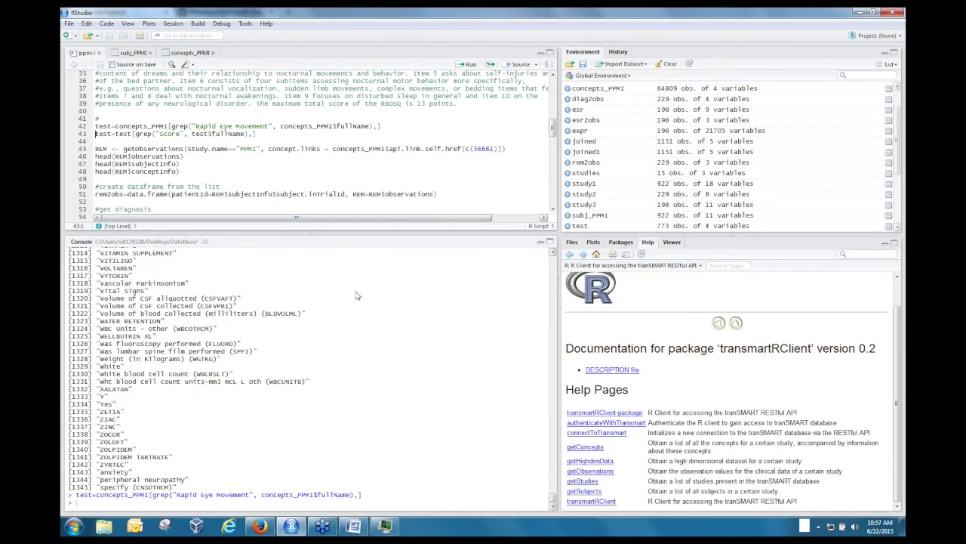
{"action": "left_click", "coordinate": [579, 226]}
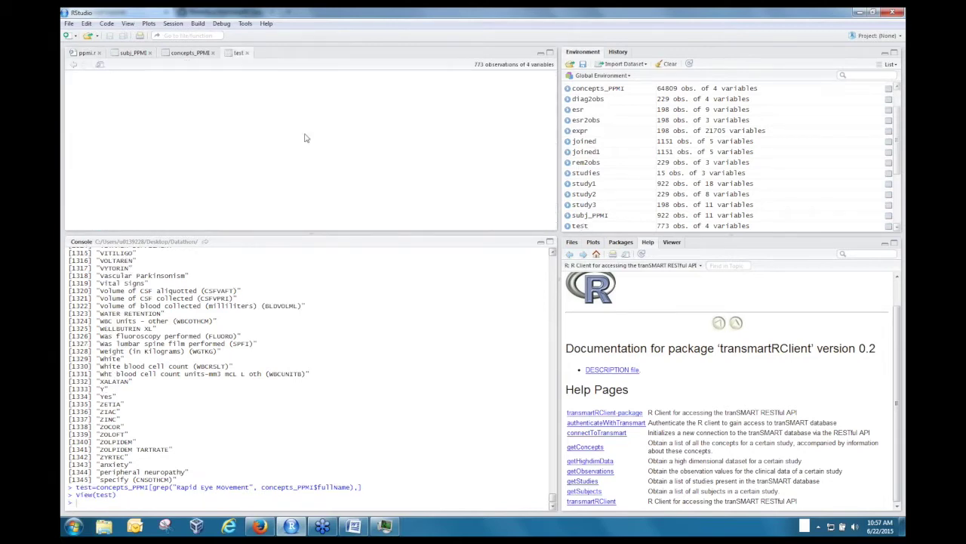
{"action": "scroll", "coordinate": [216, 125], "scroll_direction": "down", "scroll_amount": 5}
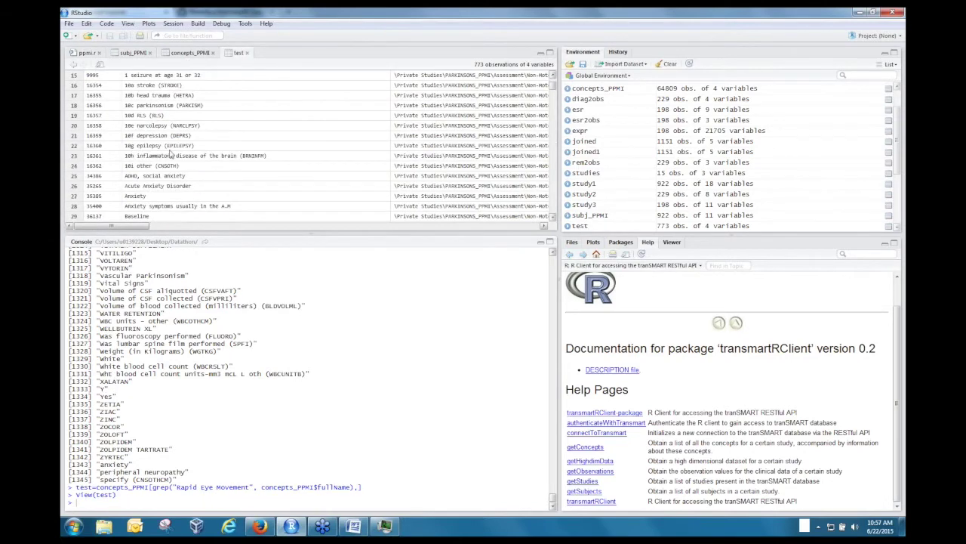
{"action": "scroll", "coordinate": [183, 134], "scroll_direction": "up", "scroll_amount": 2}
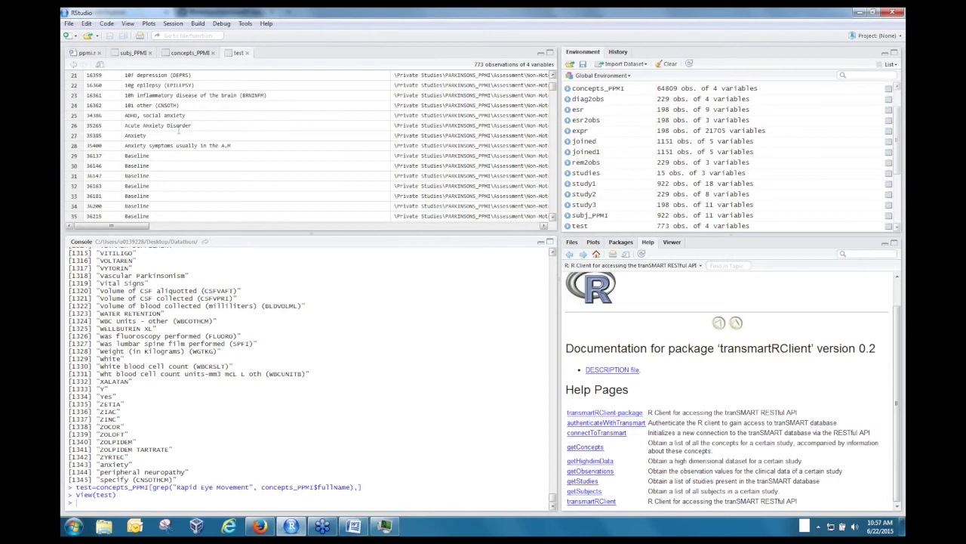
- Run line 43 of ppmi.r to narrow test to full names containing "Score", and open test to find the Score concept
{"action": "left_click", "coordinate": [190, 53]}
{"action": "left_click", "coordinate": [85, 52]}
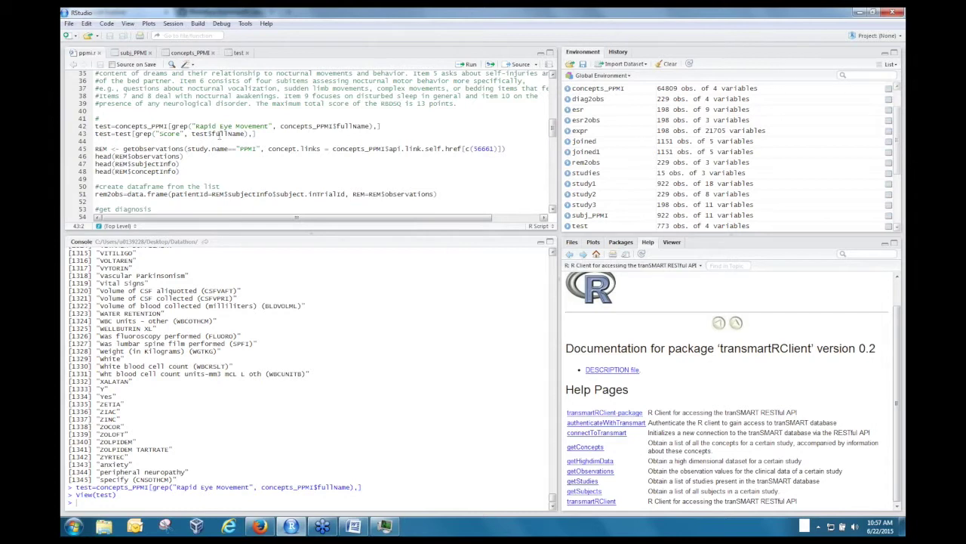
{"action": "left_click", "coordinate": [468, 64]}
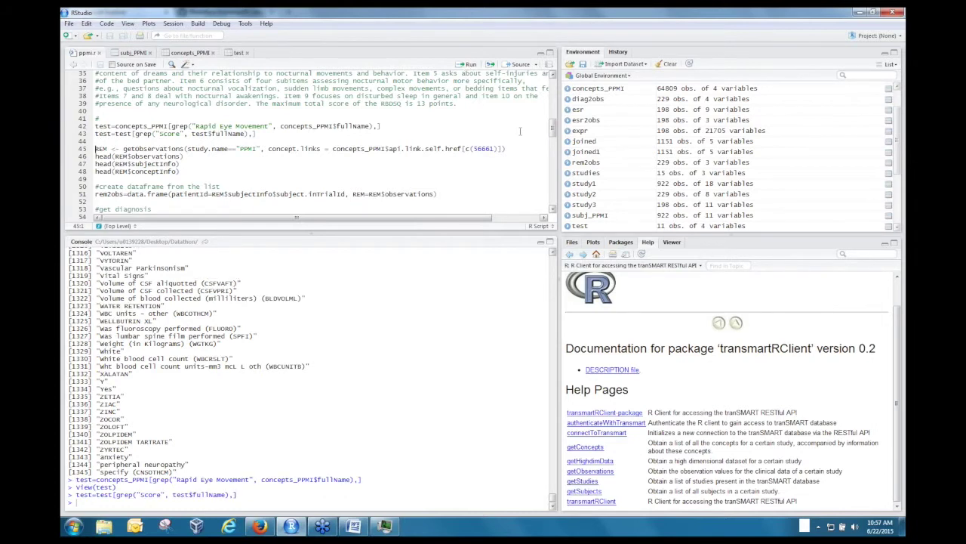
{"action": "left_click", "coordinate": [580, 225]}
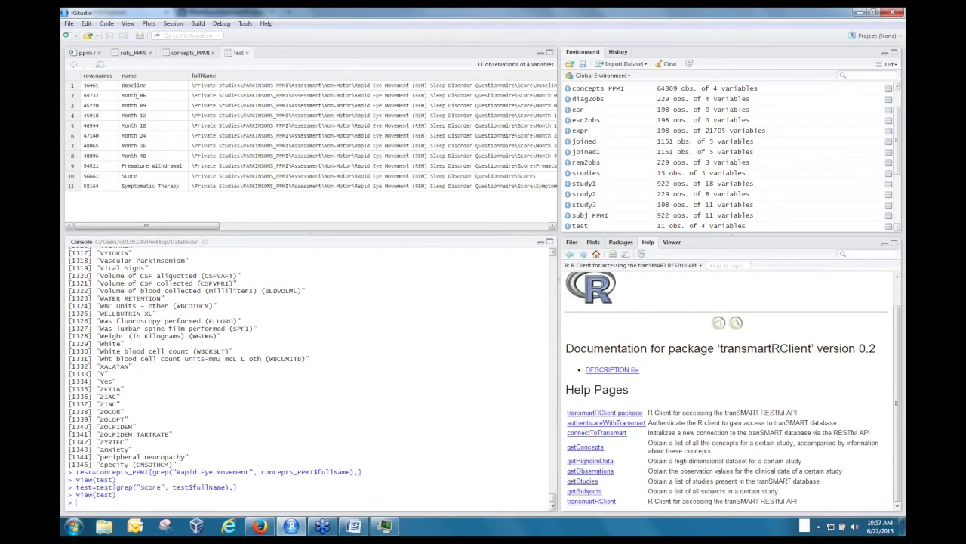
{"action": "double_click", "coordinate": [131, 175]}
- Compare the Score concept's row name in test with the index 56661 used in the REM getObservations call on line 45
{"action": "left_click", "coordinate": [94, 52]}
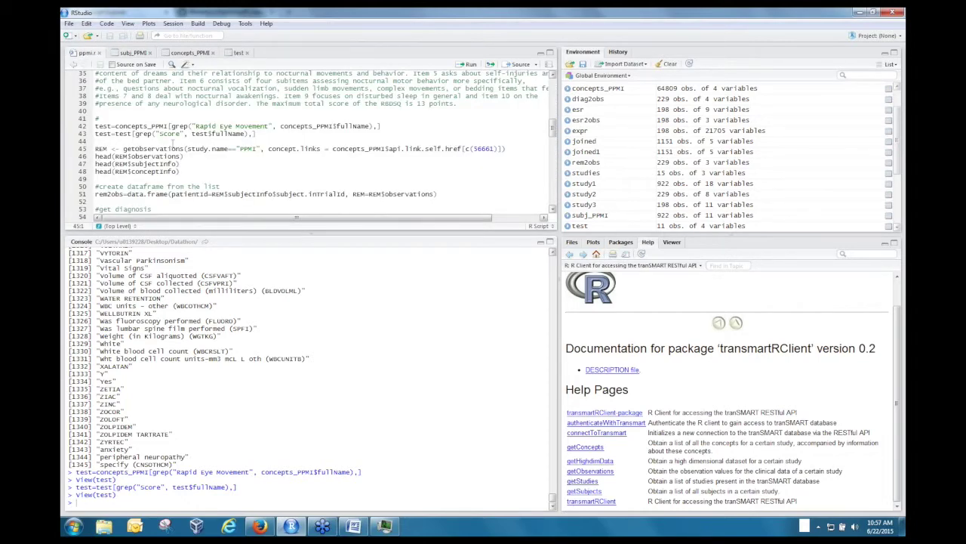
{"action": "scroll", "coordinate": [173, 141], "scroll_direction": "down", "scroll_amount": 1}
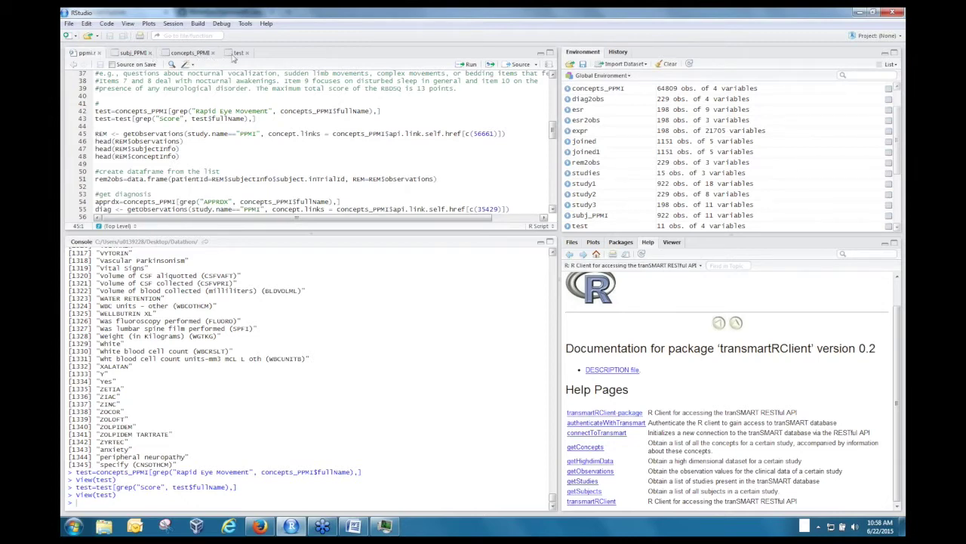
{"action": "left_click", "coordinate": [235, 53]}
{"action": "double_click", "coordinate": [92, 177]}
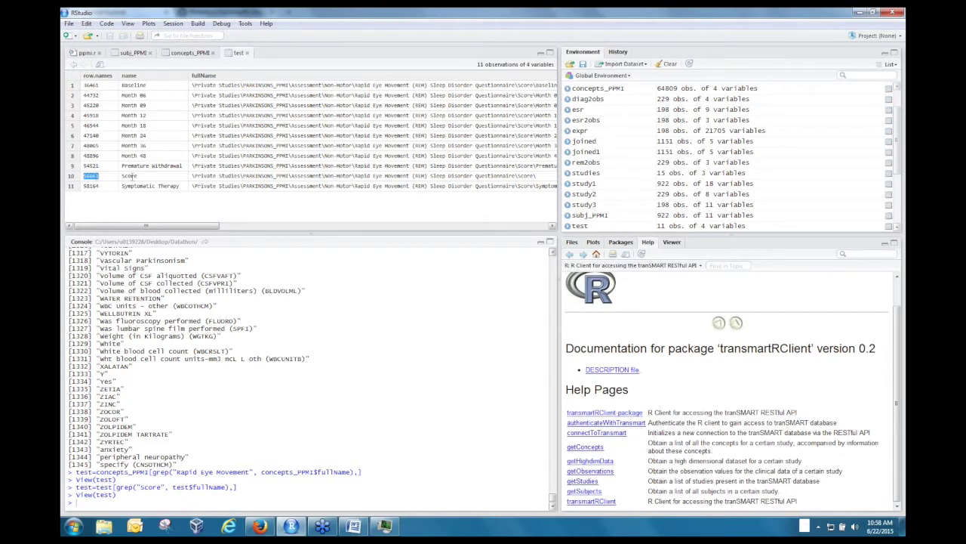
{"action": "left_click", "coordinate": [89, 175]}
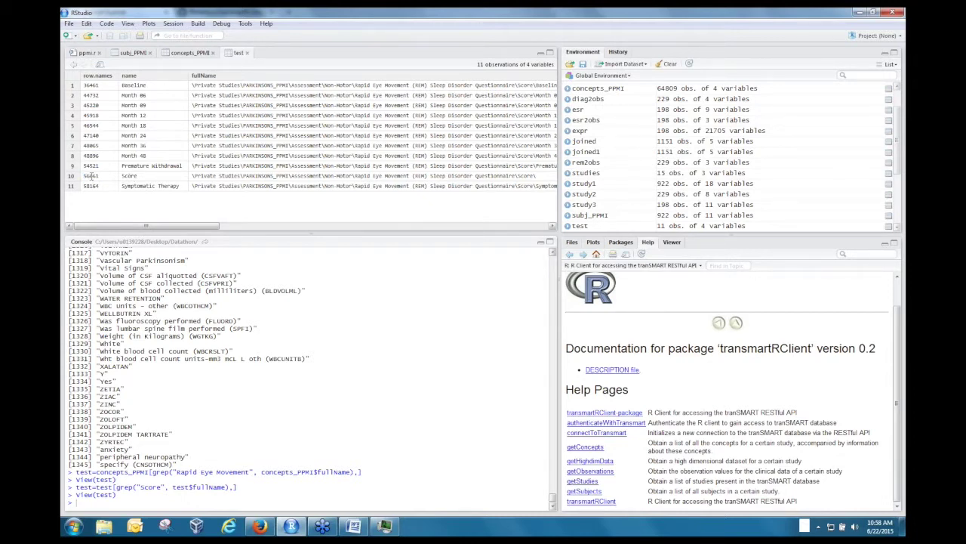
{"action": "left_click", "coordinate": [86, 53]}
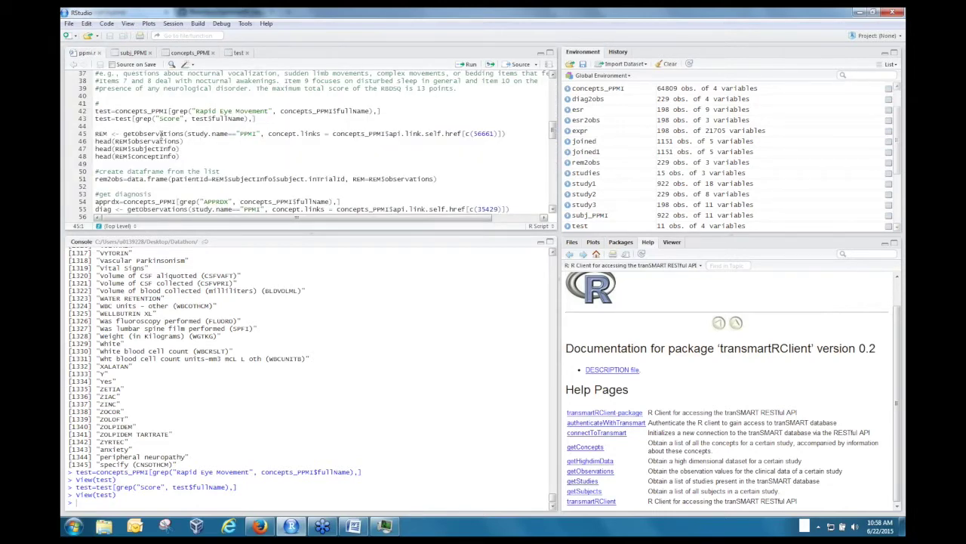
{"action": "double_click", "coordinate": [161, 134]}
{"action": "double_click", "coordinate": [484, 133]}
{"action": "left_click", "coordinate": [237, 53]}
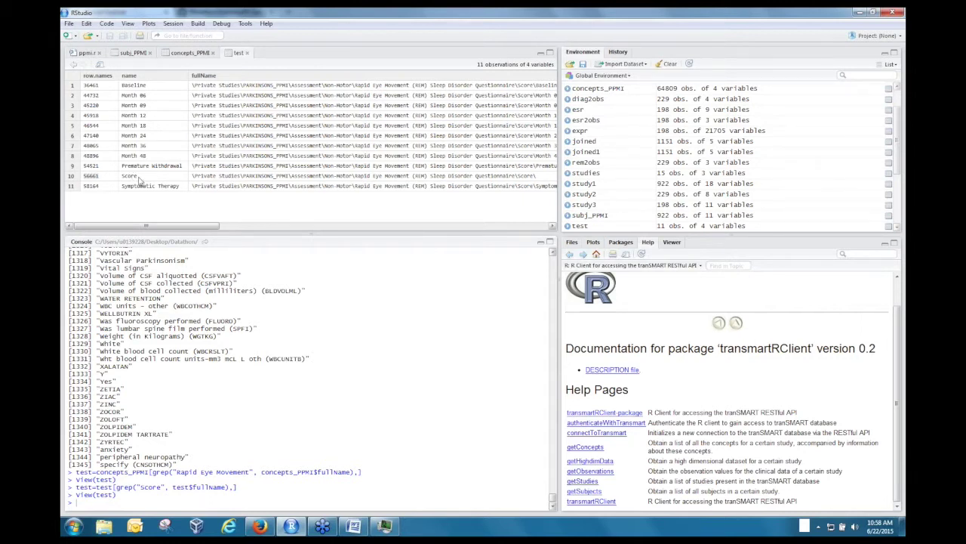
{"action": "double_click", "coordinate": [93, 176]}
{"action": "left_click", "coordinate": [85, 53]}
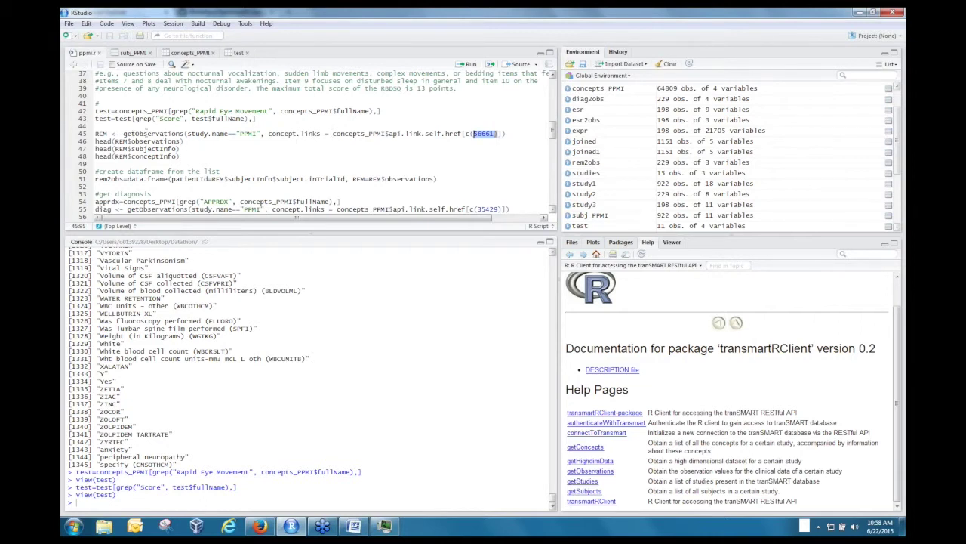
{"action": "left_click", "coordinate": [143, 133]}
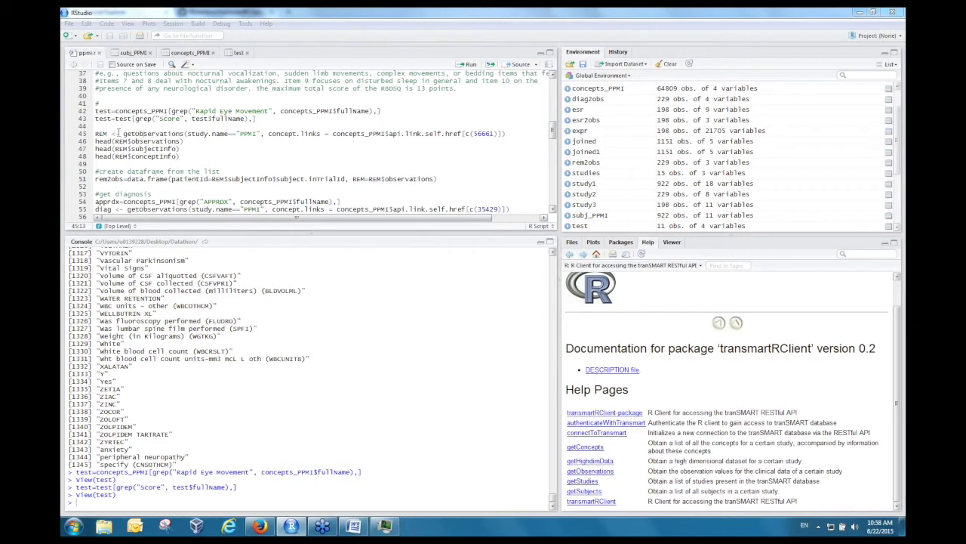
{"action": "double_click", "coordinate": [101, 134]}
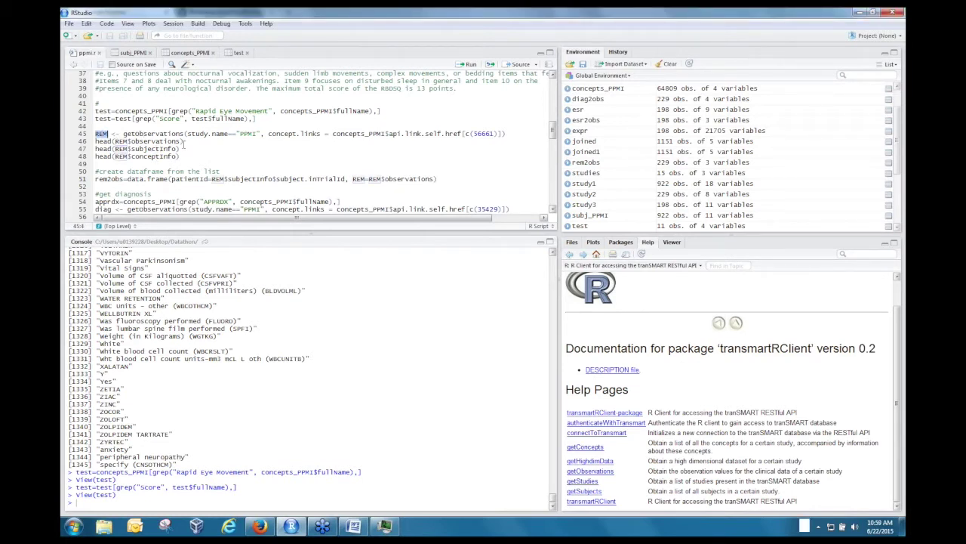
- Run lines 46 to 48 to print the first rows of REM's observations, subjectInfo and conceptInfo
{"action": "scroll", "coordinate": [183, 144], "scroll_direction": "down", "scroll_amount": 1}
{"action": "left_click", "coordinate": [148, 126]}
{"action": "left_click", "coordinate": [152, 134]}
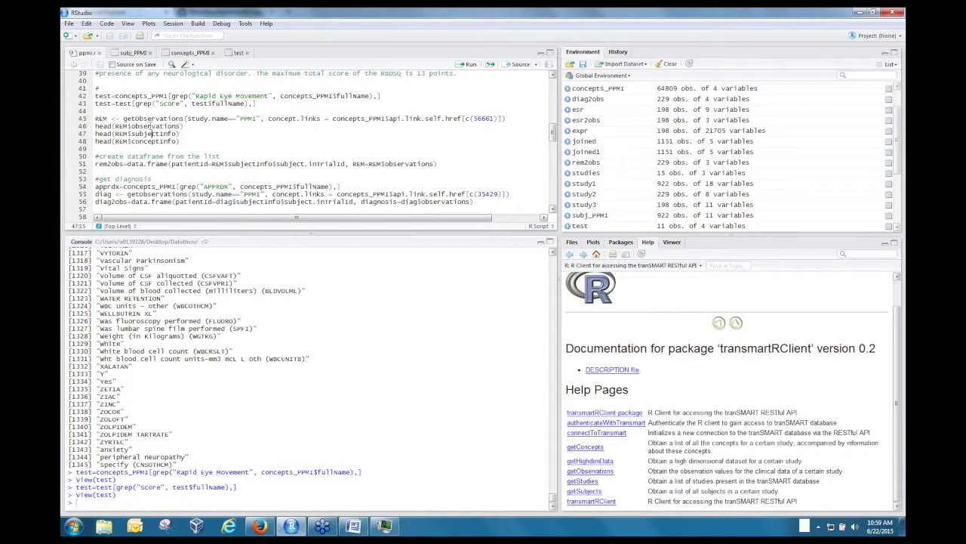
{"action": "left_click", "coordinate": [146, 126]}
{"action": "left_click", "coordinate": [468, 64]}
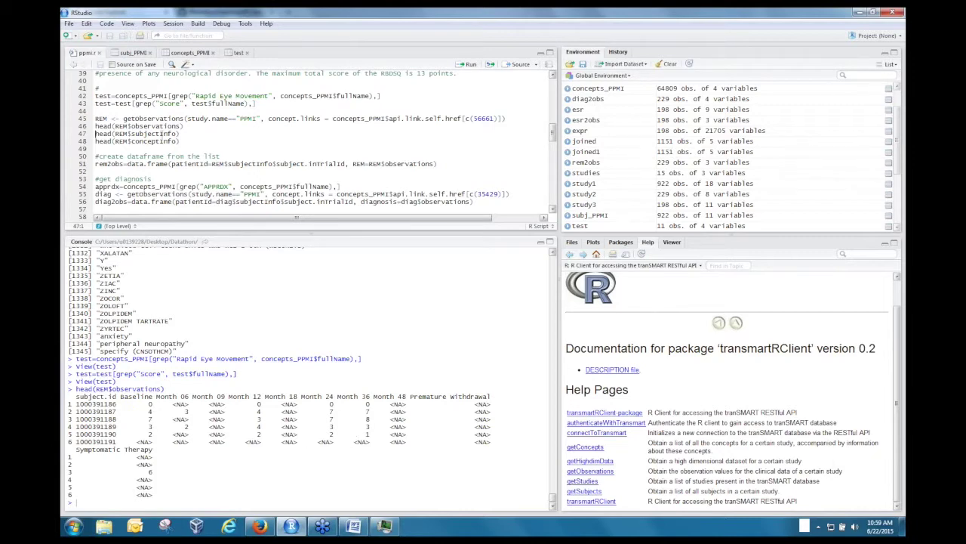
{"action": "left_click", "coordinate": [157, 132]}
{"action": "left_click", "coordinate": [471, 66]}
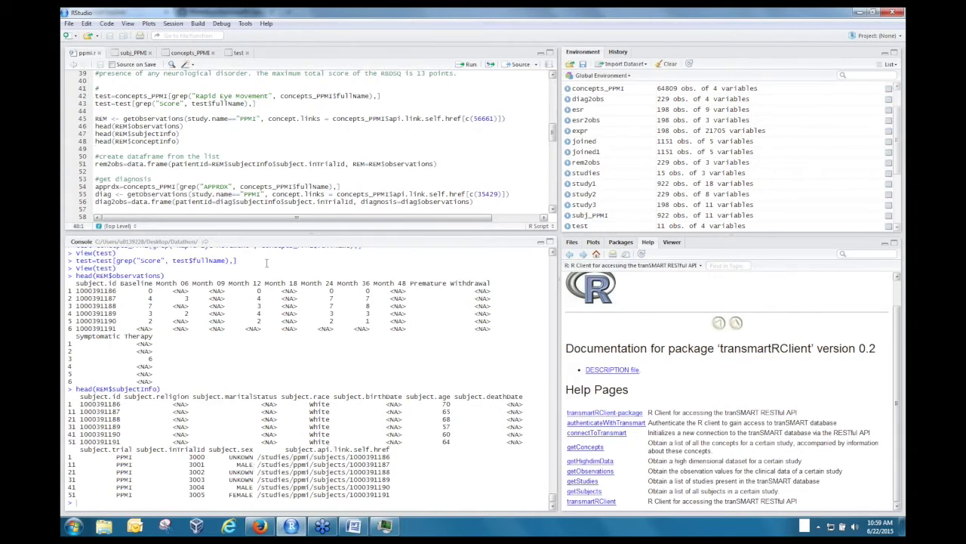
{"action": "left_click", "coordinate": [153, 142]}
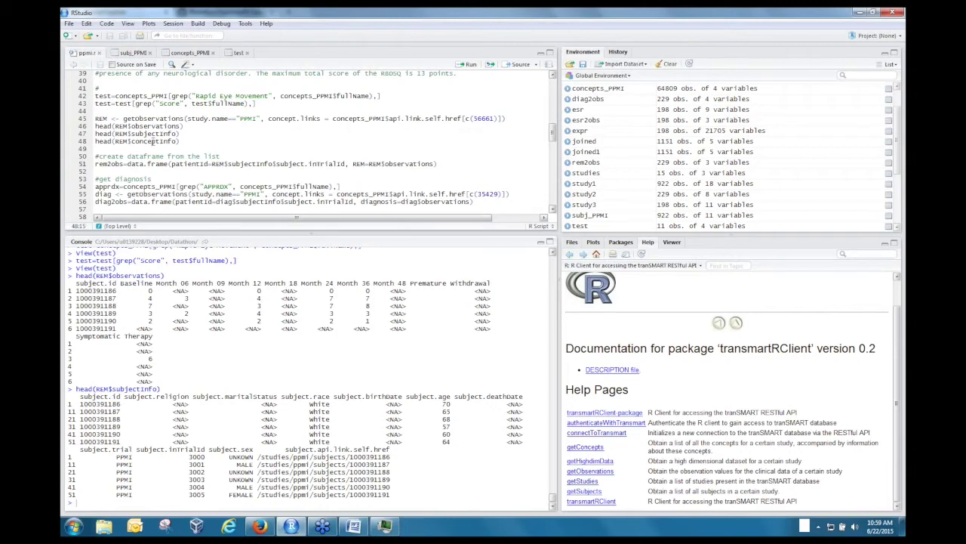
{"action": "left_click", "coordinate": [468, 64]}
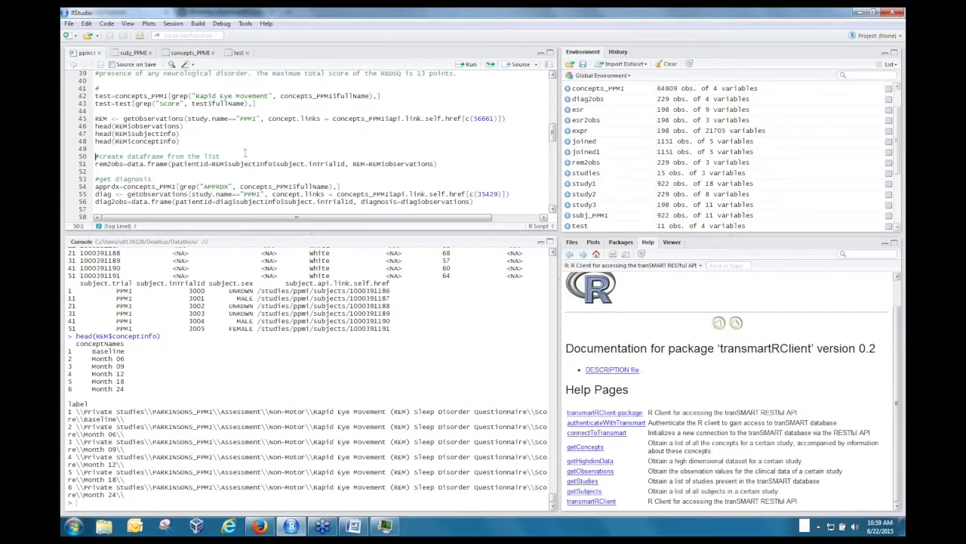
- Run line 51 to build rem2obs from the in-trial subject IDs and REM observations, and view all its columns
{"action": "scroll", "coordinate": [245, 154], "scroll_direction": "down", "scroll_amount": 2}
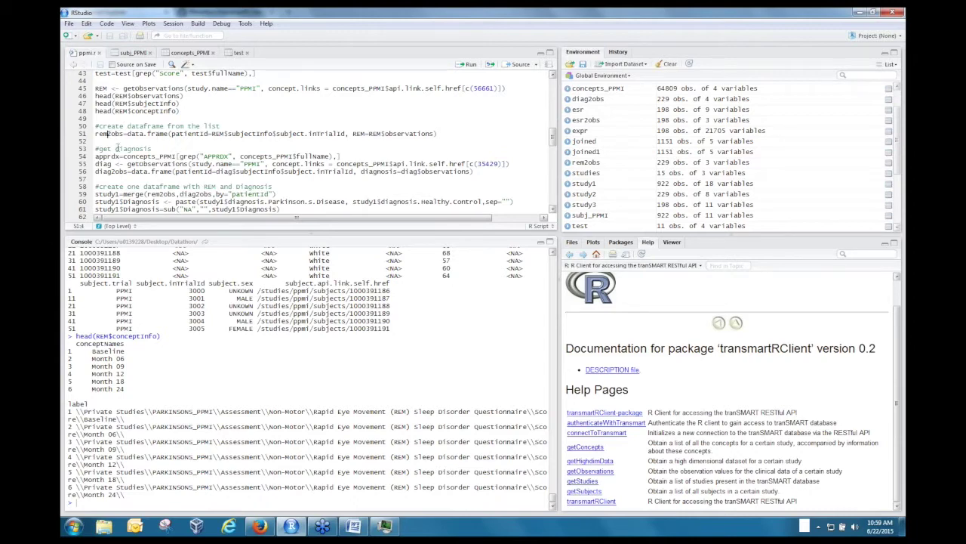
{"action": "left_click", "coordinate": [469, 65]}
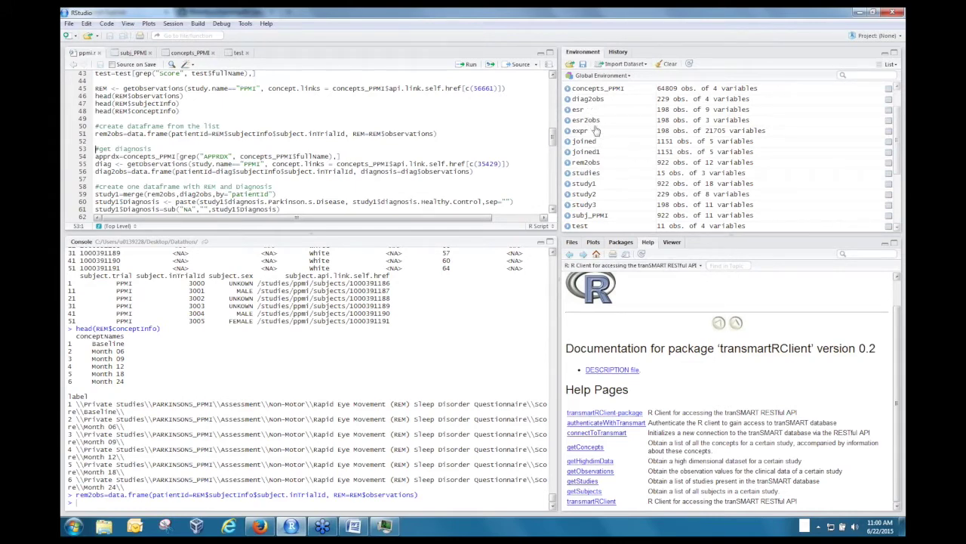
{"action": "left_click", "coordinate": [586, 162]}
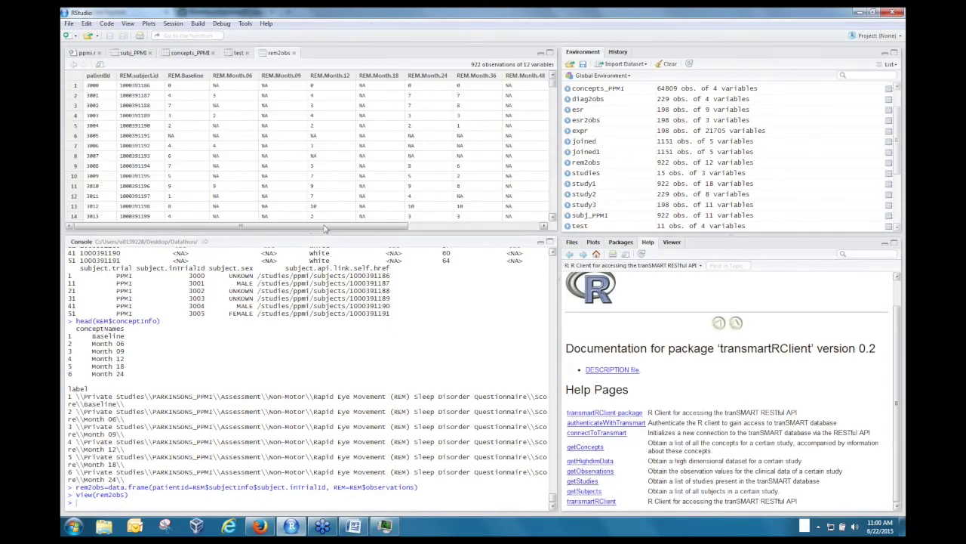
{"action": "left_click", "coordinate": [541, 225]}
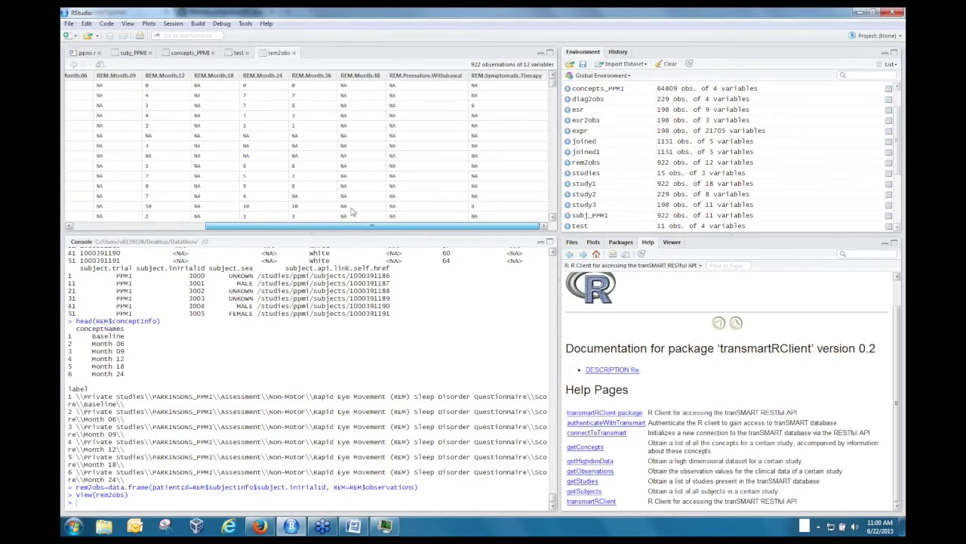
{"action": "left_click_drag", "start_coordinate": [336, 225], "coordinate": [238, 225]}
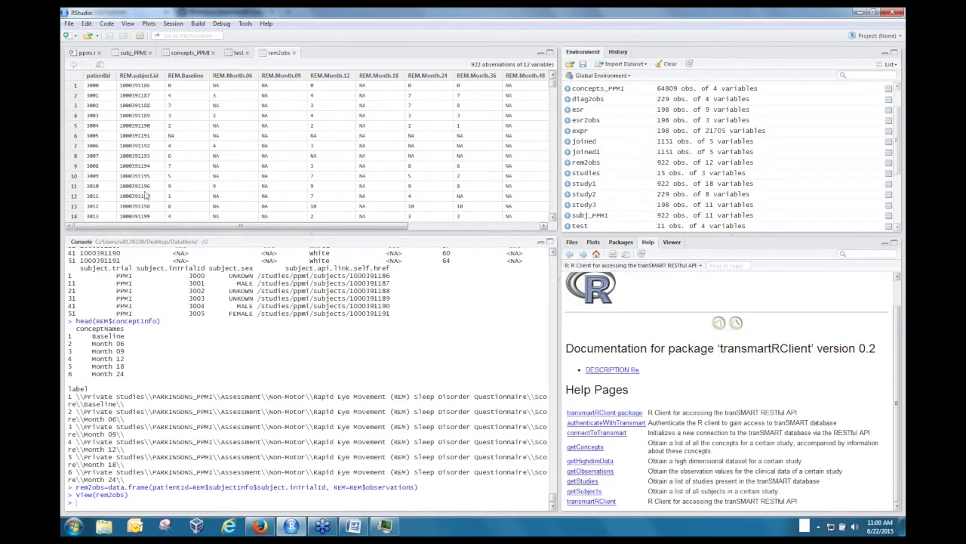
- Run lines 54 to 56 to find the APPRDX concepts, retrieve the PPMI diagnosis observations and build the diag2obs data frame
{"action": "left_click", "coordinate": [91, 53]}
{"action": "scroll", "coordinate": [200, 175], "scroll_direction": "down", "scroll_amount": 2}
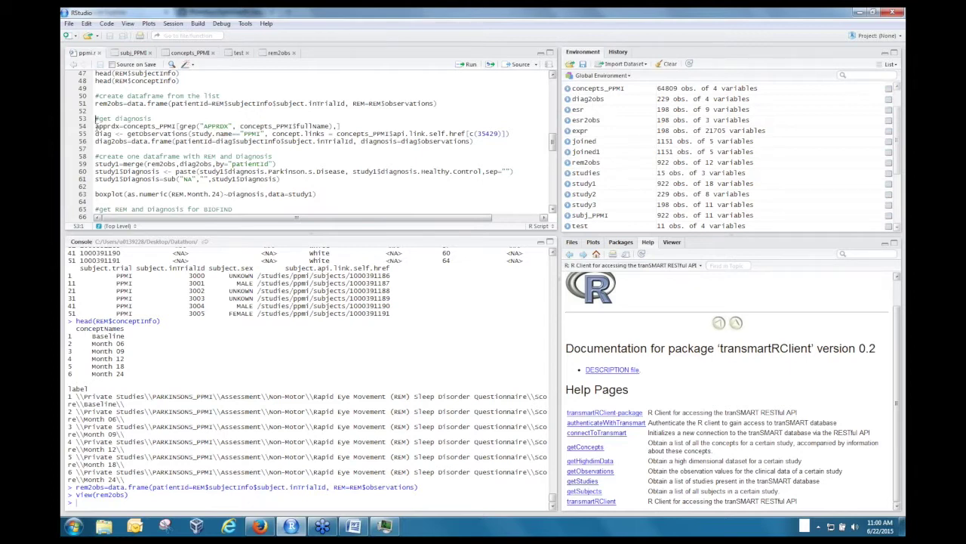
{"action": "left_click_drag", "start_coordinate": [96, 126], "coordinate": [108, 152]}
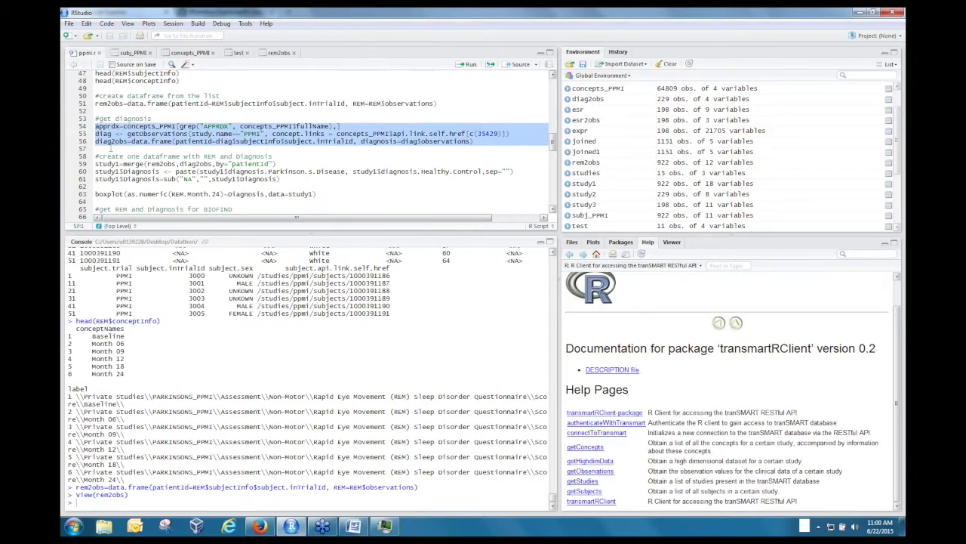
{"action": "left_click", "coordinate": [469, 65]}
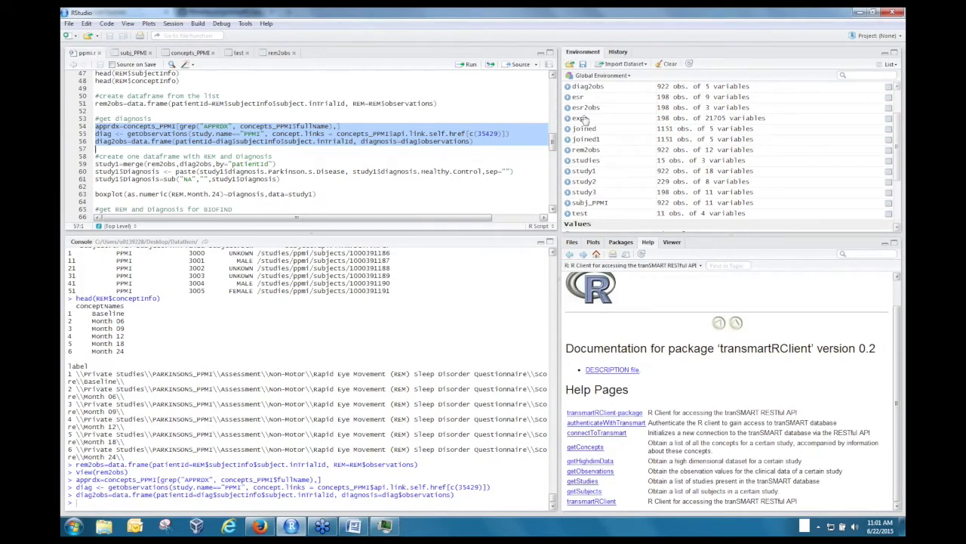
- Open the diag2obs data frame and inspect the entries in its SWEDD, Parkinson's Disease and Healthy Control columns
{"action": "left_click", "coordinate": [588, 87]}
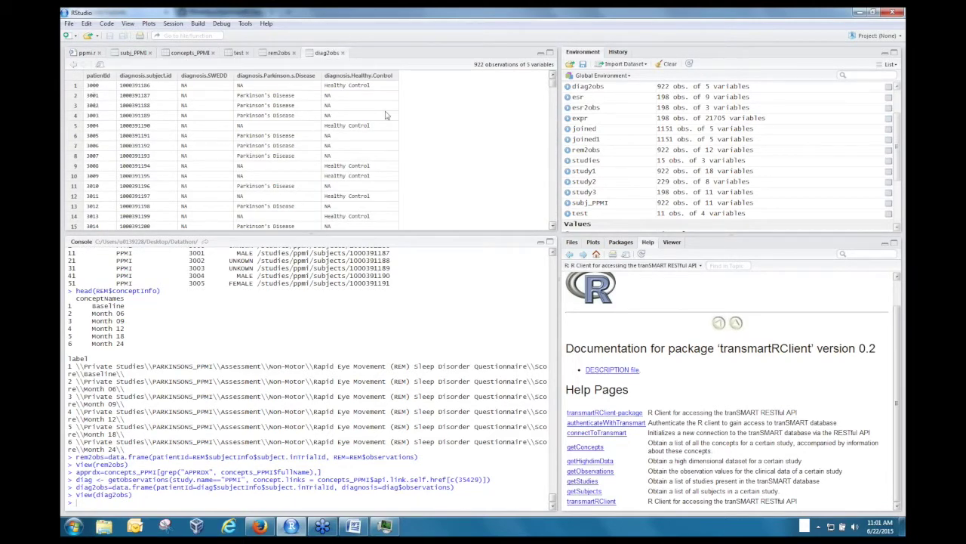
{"action": "double_click", "coordinate": [279, 95]}
{"action": "double_click", "coordinate": [334, 84]}
{"action": "double_click", "coordinate": [186, 85]}
- Run lines 59 to 63 to merge rem2obs and diag2obs into study1, derive Diagnosis and boxplot REM.Month.24 by Diagnosis
{"action": "left_click", "coordinate": [85, 53]}
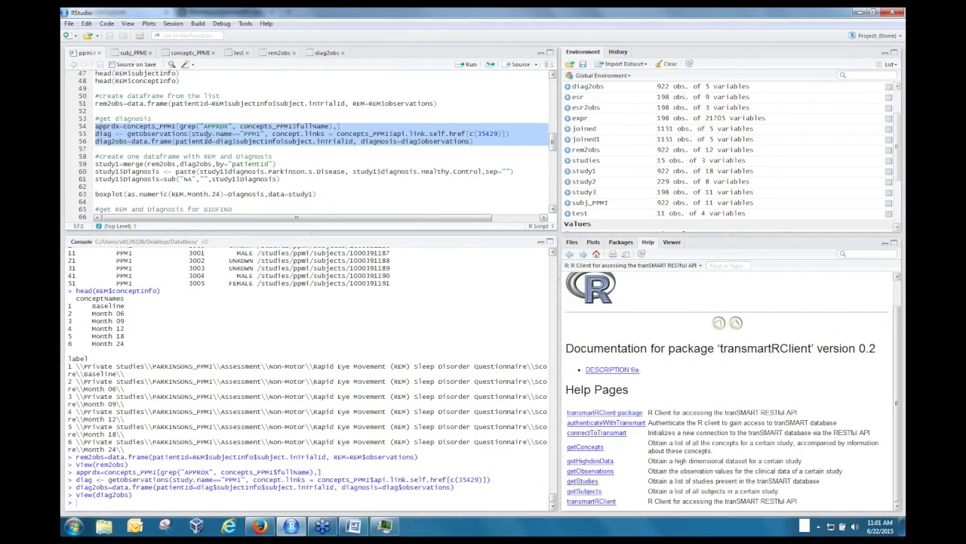
{"action": "scroll", "coordinate": [202, 140], "scroll_direction": "down", "scroll_amount": 1}
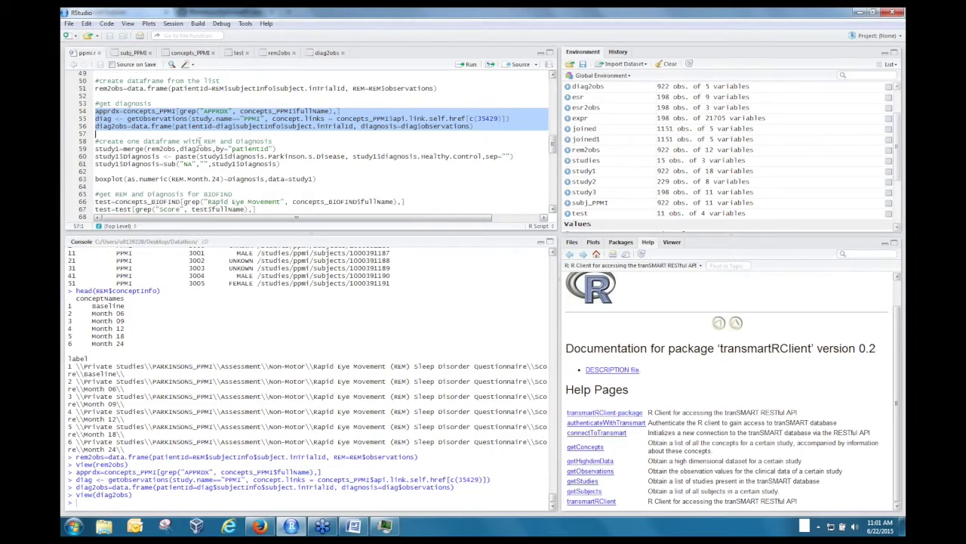
{"action": "scroll", "coordinate": [200, 140], "scroll_direction": "down", "scroll_amount": 1}
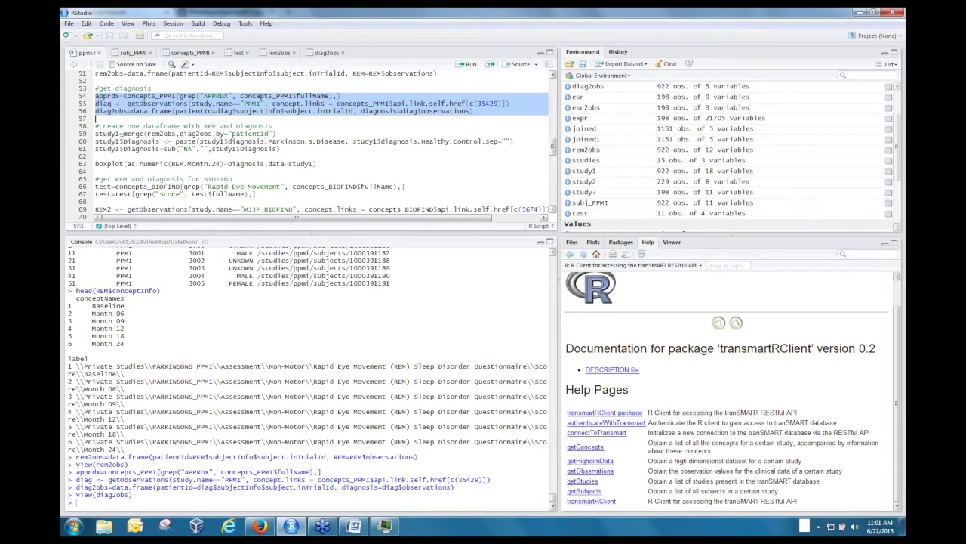
{"action": "left_click", "coordinate": [96, 134]}
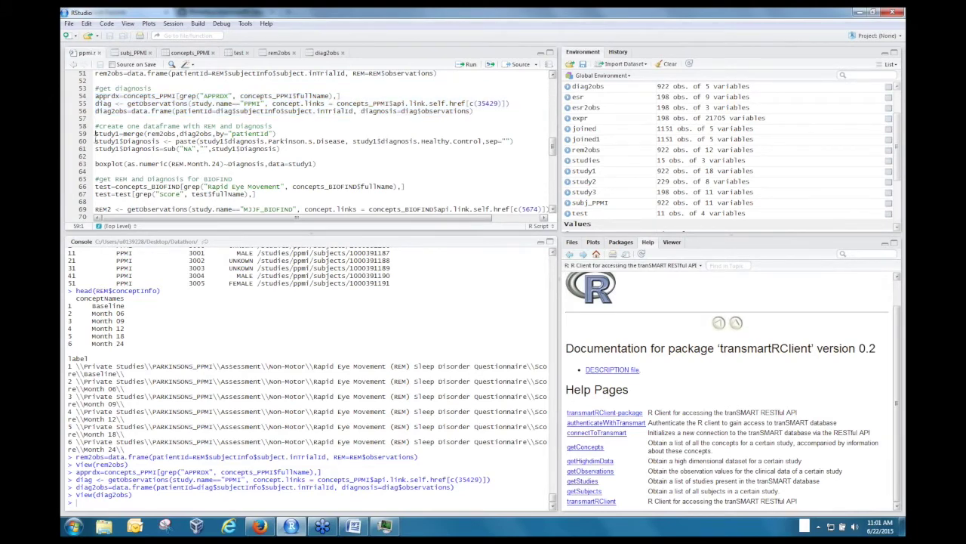
{"action": "key", "text": "shift+Down"}
{"action": "key", "text": "shift+Down"}
{"action": "key", "text": "shift+Down"}
{"action": "key", "text": "shift+Down"}
{"action": "key", "text": "shift+Down"}
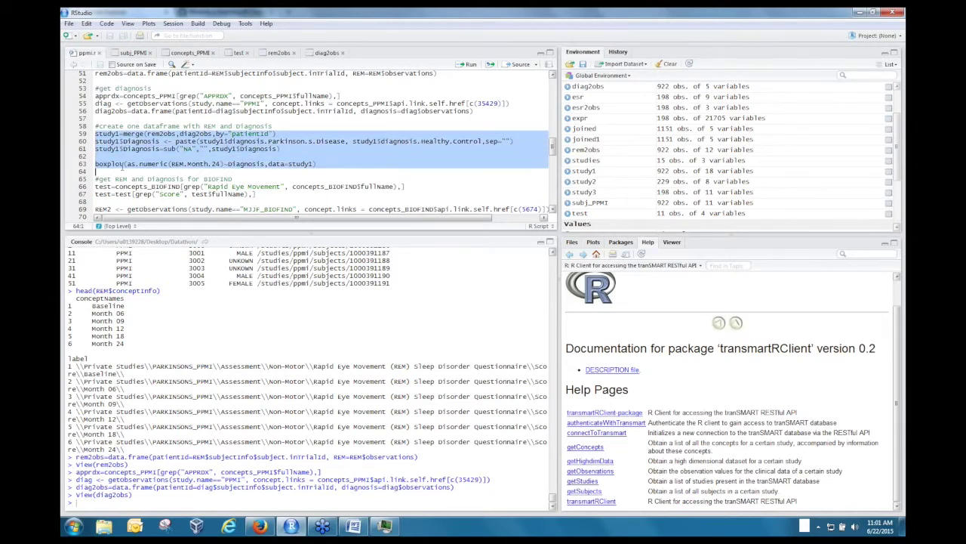
{"action": "left_click", "coordinate": [469, 66]}
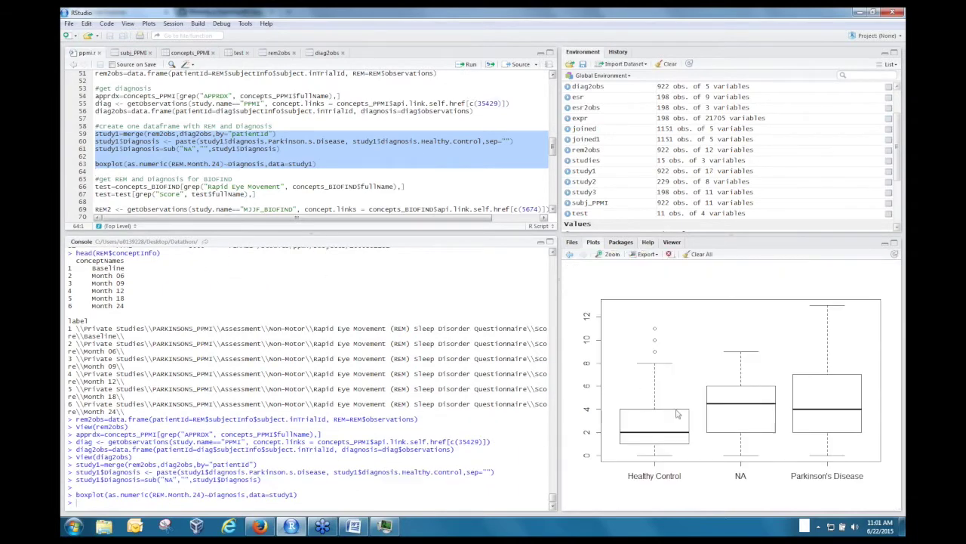
- Examine the REM.Month.24 boxplot in an enlarged window, close it, and return to the boxplot call on line 63
{"action": "left_click", "coordinate": [612, 255]}
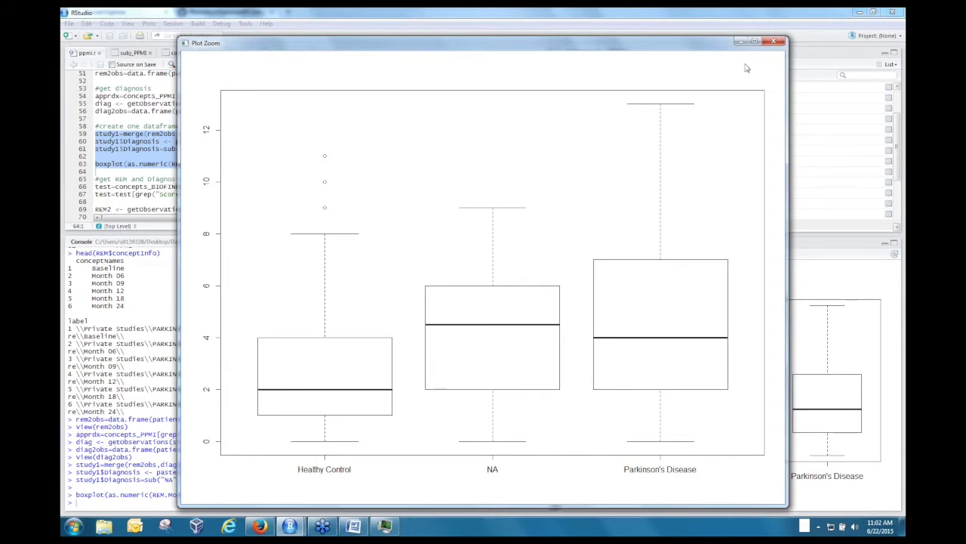
{"action": "left_click", "coordinate": [773, 44]}
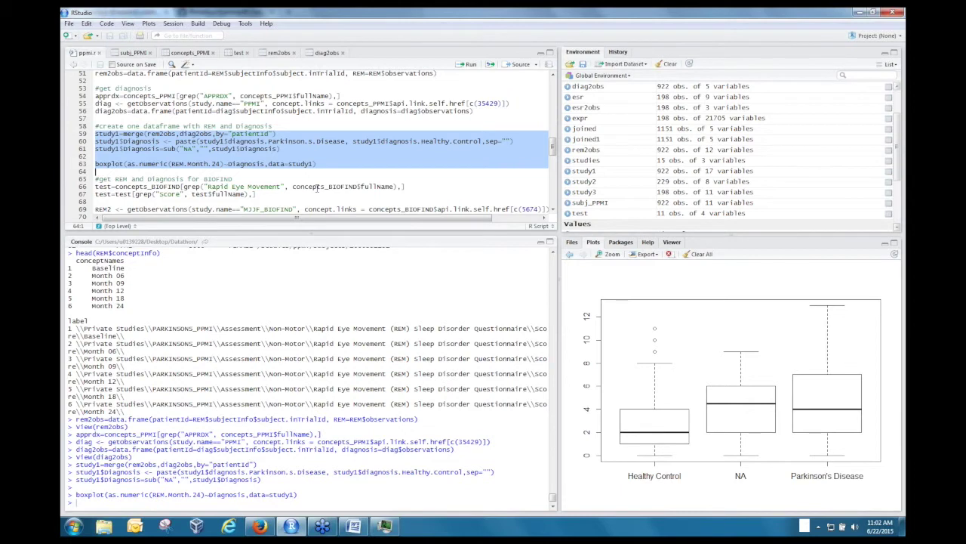
{"action": "scroll", "coordinate": [321, 169], "scroll_direction": "down", "scroll_amount": 1}
{"action": "left_click", "coordinate": [326, 150]}
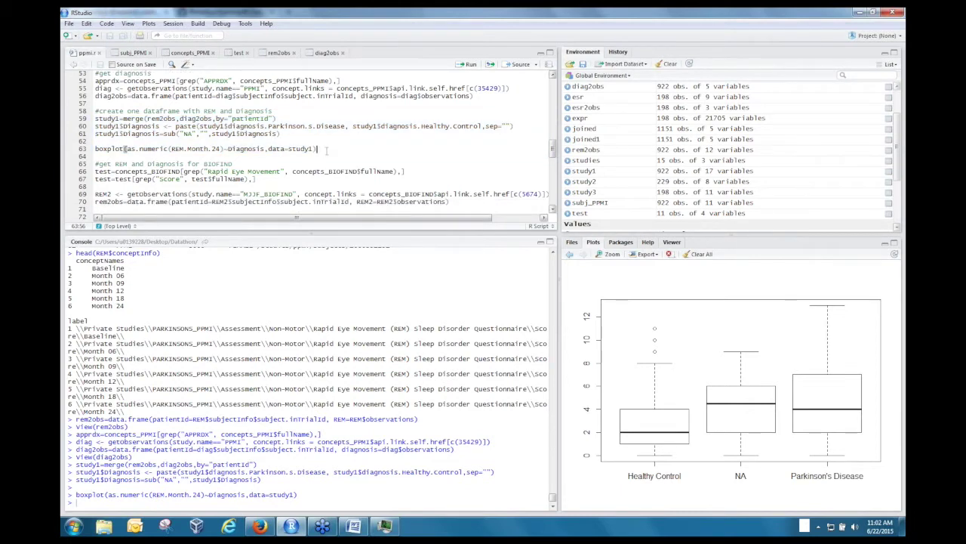
- Run line 92 to boxplot REM.Month.24 by Diagnosis and study from the joined data frame, excluding the SWEDD diagnosis
{"action": "scroll", "coordinate": [326, 149], "scroll_direction": "down", "scroll_amount": 2}
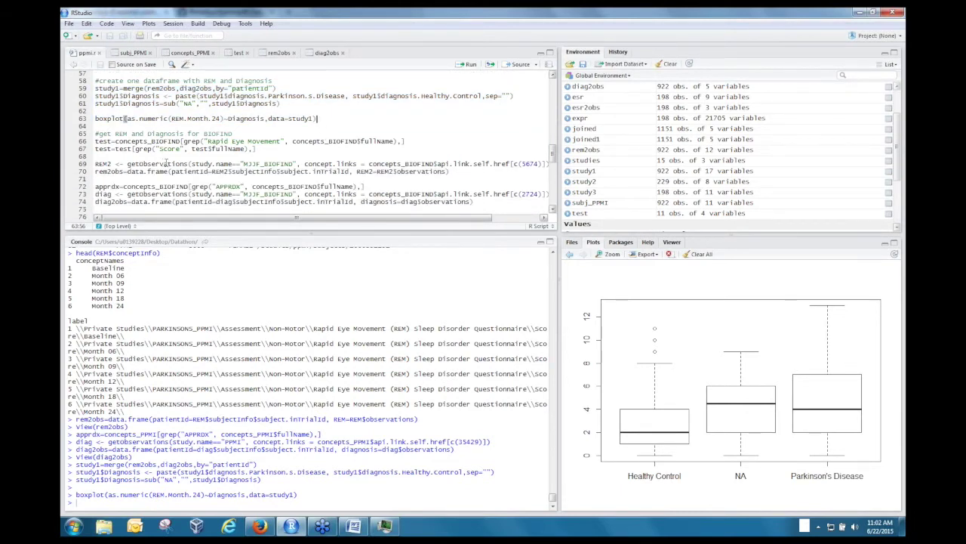
{"action": "scroll", "coordinate": [165, 163], "scroll_direction": "down", "scroll_amount": 2}
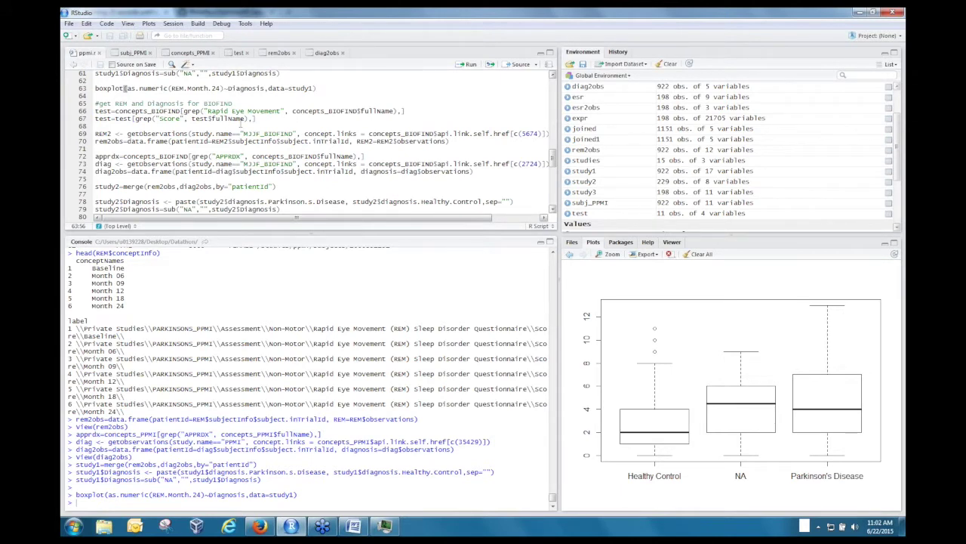
{"action": "scroll", "coordinate": [243, 121], "scroll_direction": "down", "scroll_amount": 3}
{"action": "scroll", "coordinate": [242, 122], "scroll_direction": "down", "scroll_amount": 1}
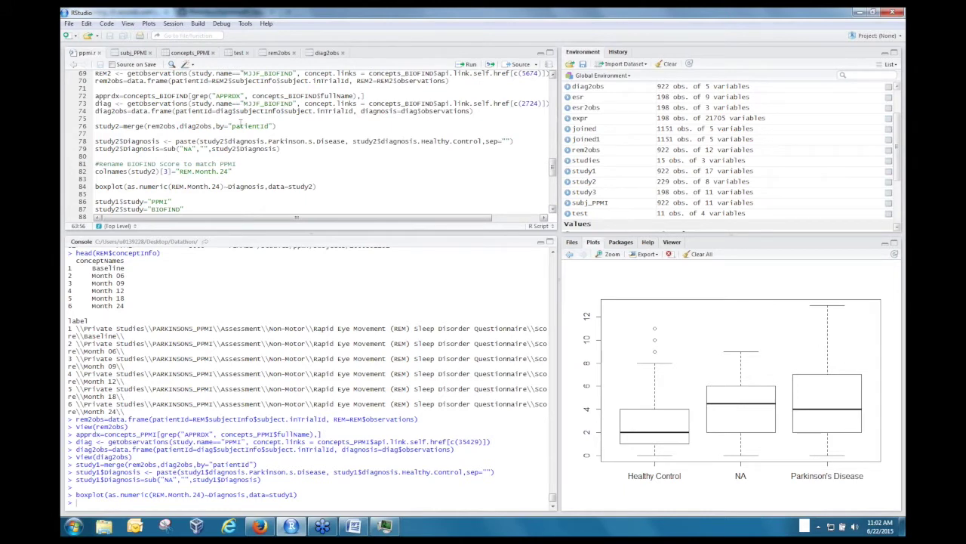
{"action": "scroll", "coordinate": [241, 123], "scroll_direction": "down", "scroll_amount": 2}
{"action": "scroll", "coordinate": [180, 155], "scroll_direction": "down", "scroll_amount": 1}
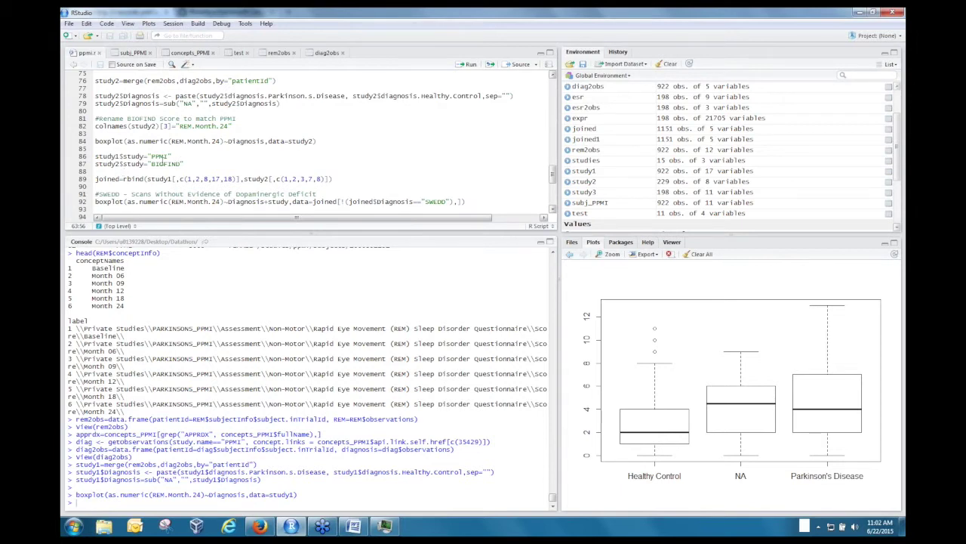
{"action": "left_click", "coordinate": [113, 179]}
{"action": "scroll", "coordinate": [217, 173], "scroll_direction": "down", "scroll_amount": 2}
{"action": "key", "text": "Down"}
{"action": "key", "text": "Down"}
{"action": "key", "text": "Down"}
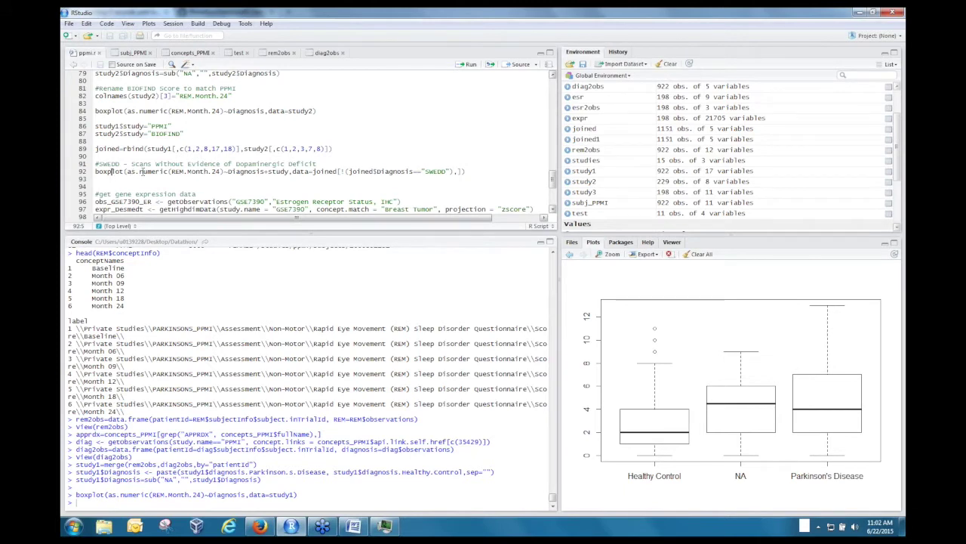
{"action": "left_click", "coordinate": [470, 67]}
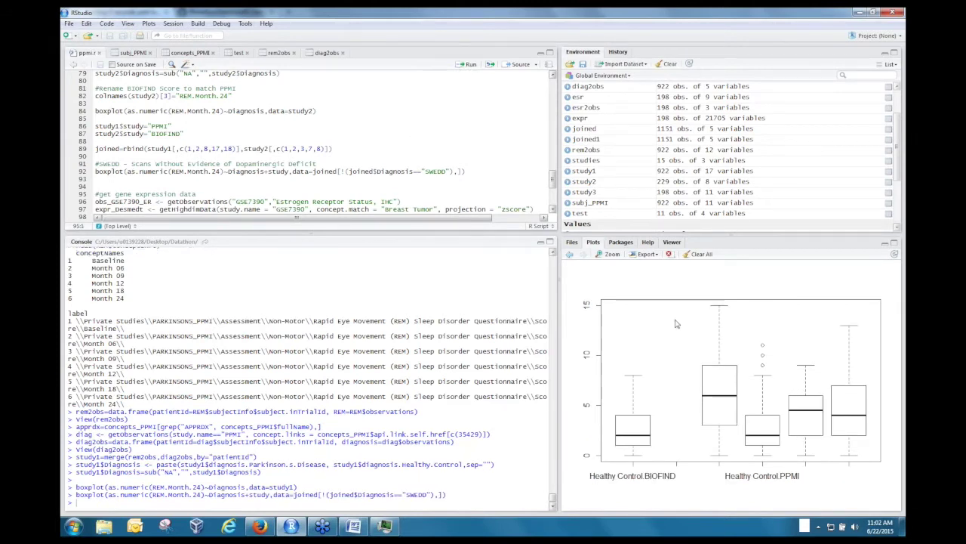
- Examine the combined BIOFIND and PPMI boxplot in a maximized zoom window, and close it
{"action": "left_click", "coordinate": [611, 255]}
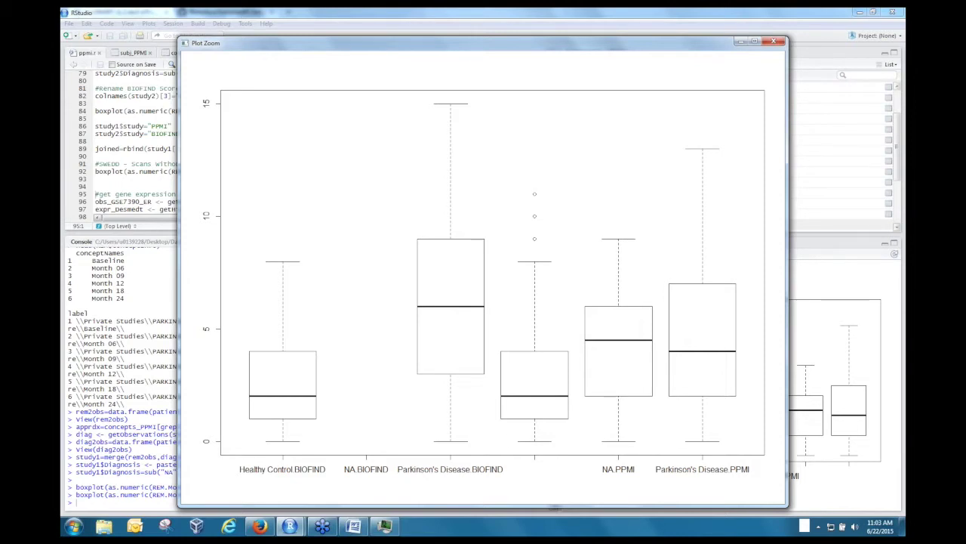
{"action": "left_click", "coordinate": [755, 41]}
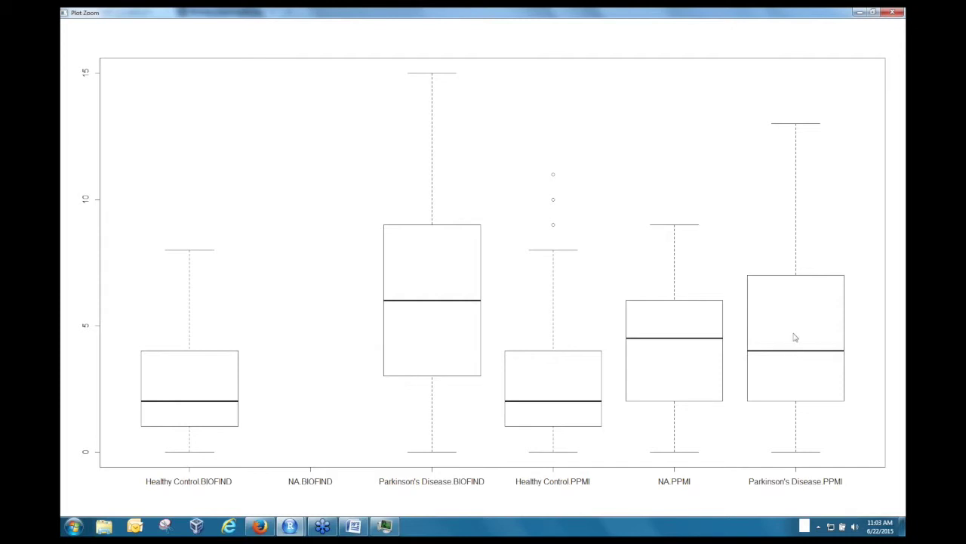
{"action": "left_click", "coordinate": [891, 13]}
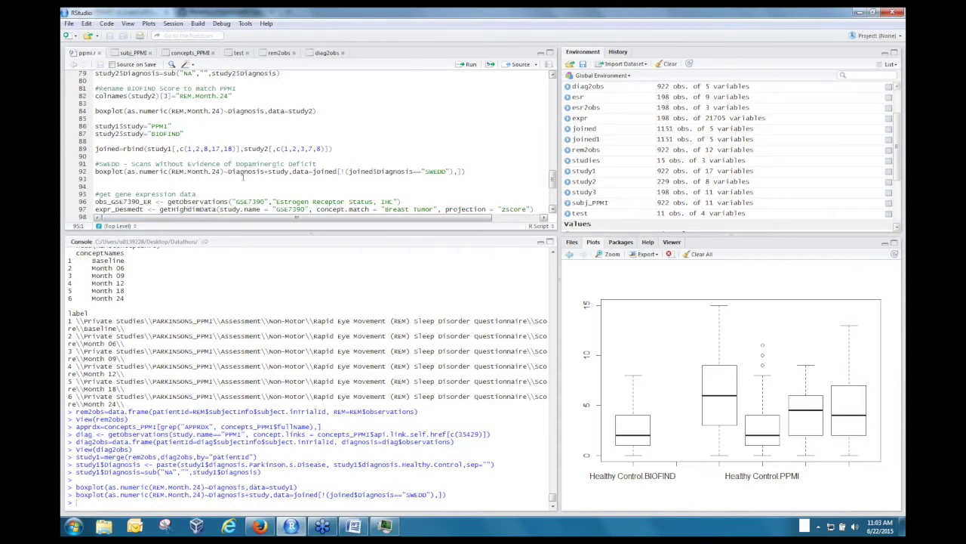
- Review the gene expression section from line 95 to 109, focusing on the getHighdimData call and its GSE7390 study name on line 97
{"action": "scroll", "coordinate": [243, 177], "scroll_direction": "down", "scroll_amount": 2}
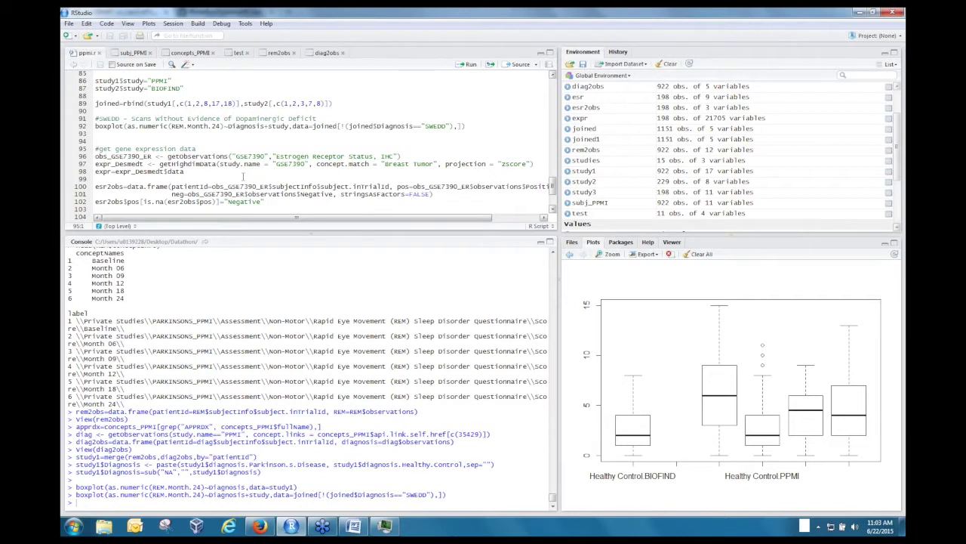
{"action": "scroll", "coordinate": [243, 177], "scroll_direction": "down", "scroll_amount": 1}
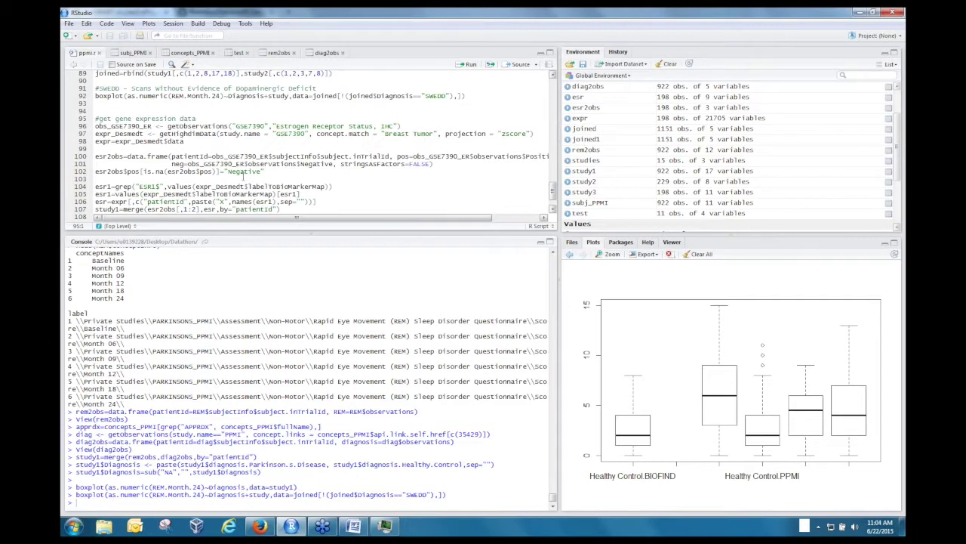
{"action": "scroll", "coordinate": [245, 189], "scroll_direction": "down", "scroll_amount": 2}
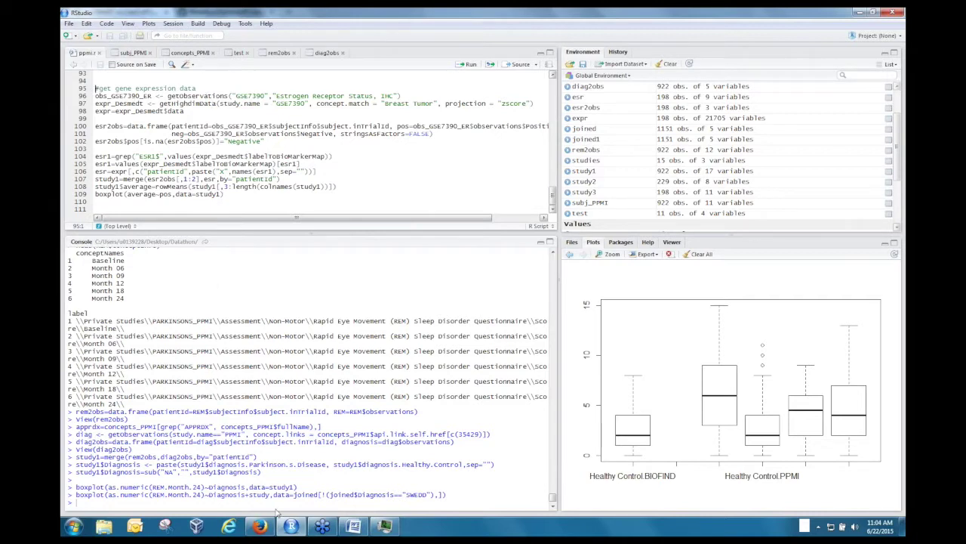
{"action": "mouse_move", "coordinate": [260, 526]}
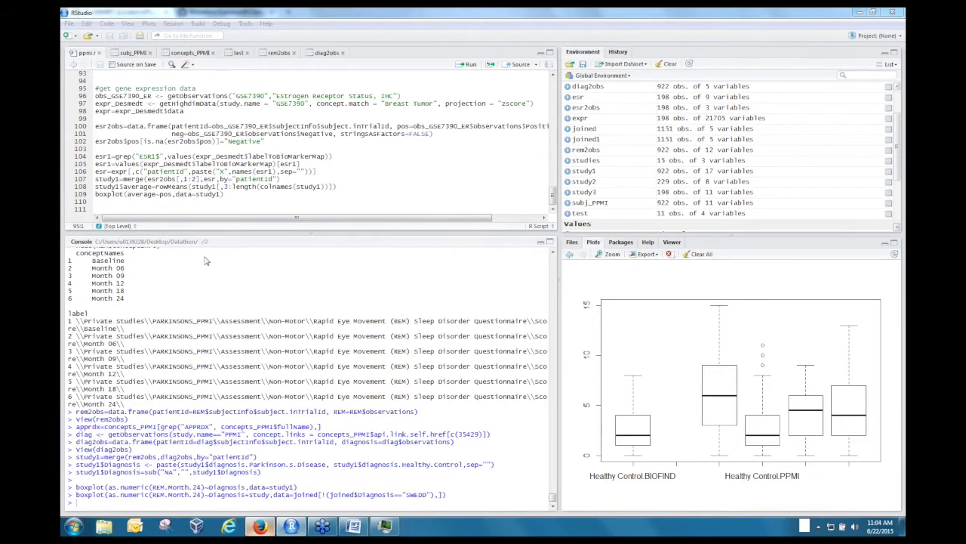
{"action": "left_click", "coordinate": [261, 526]}
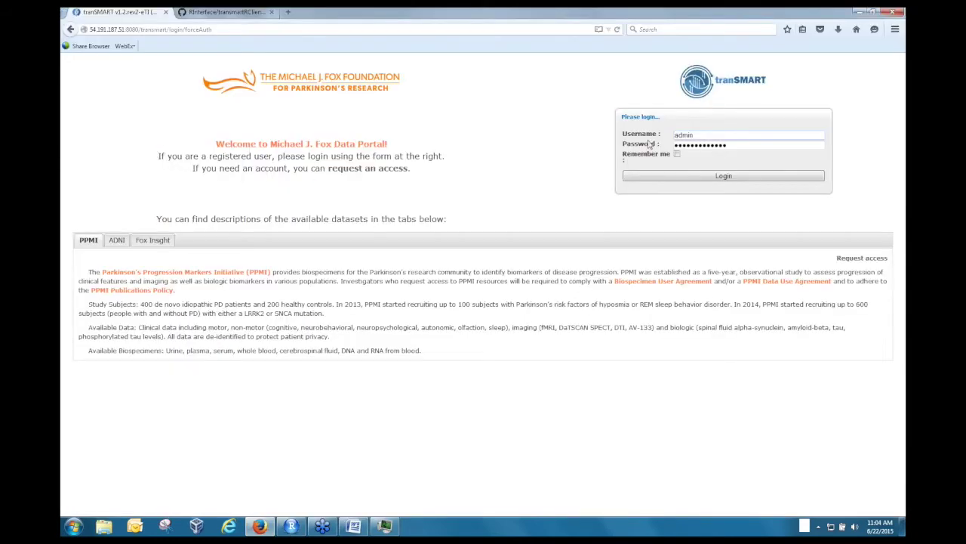
{"action": "left_click", "coordinate": [291, 526]}
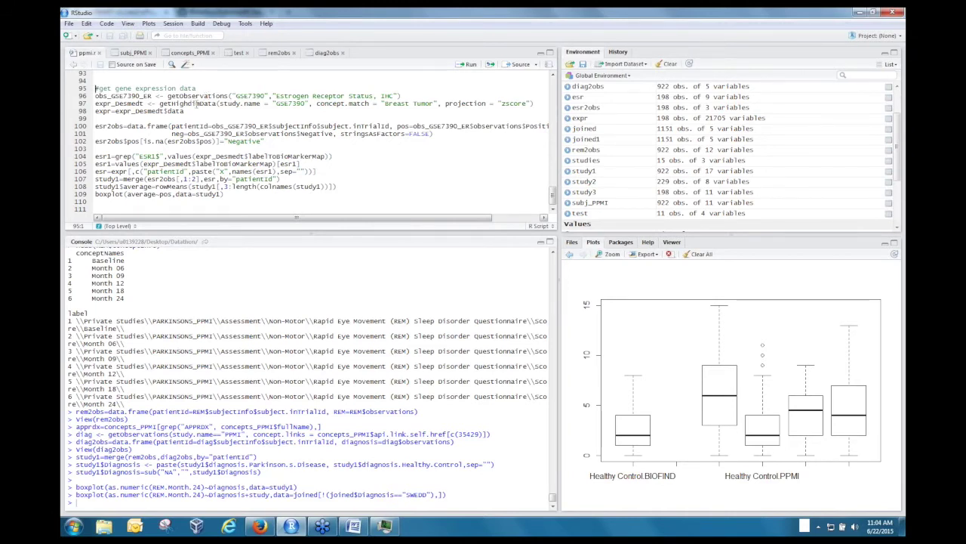
{"action": "double_click", "coordinate": [198, 103]}
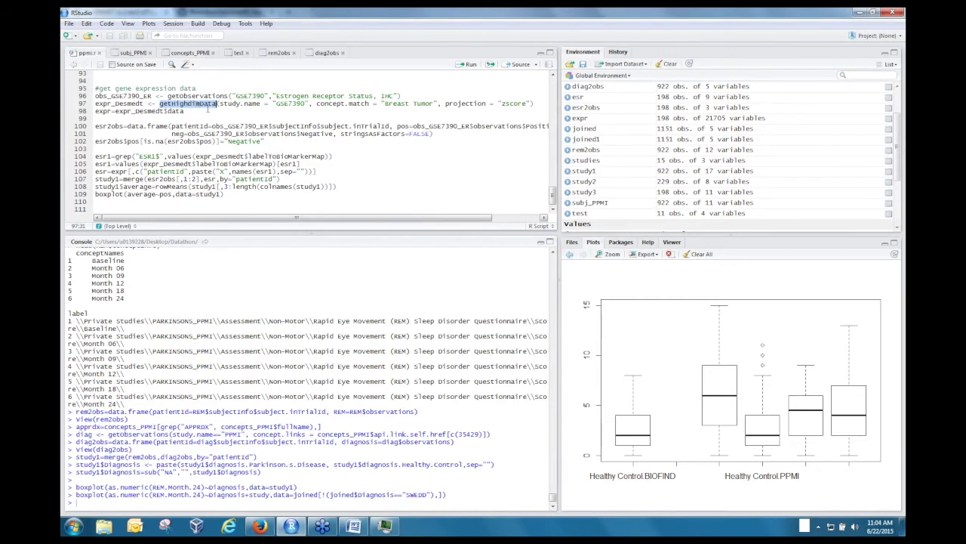
{"action": "double_click", "coordinate": [291, 103]}
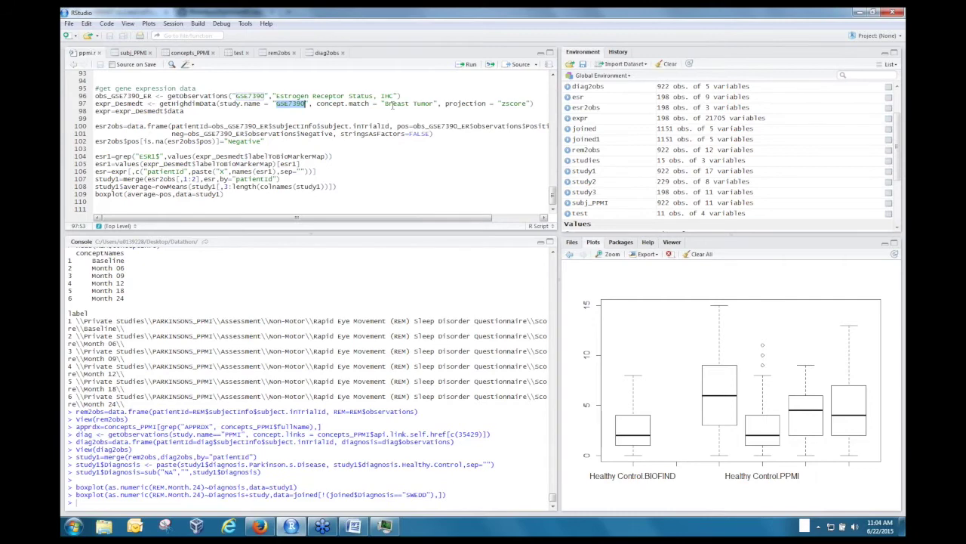
- Switch to Firefox, log in to tranSMART and expand Breast Cancer_Desmedt_GSE7390 under Public Studies down to the Breast Tumor biomarker data
{"action": "left_click", "coordinate": [259, 525]}
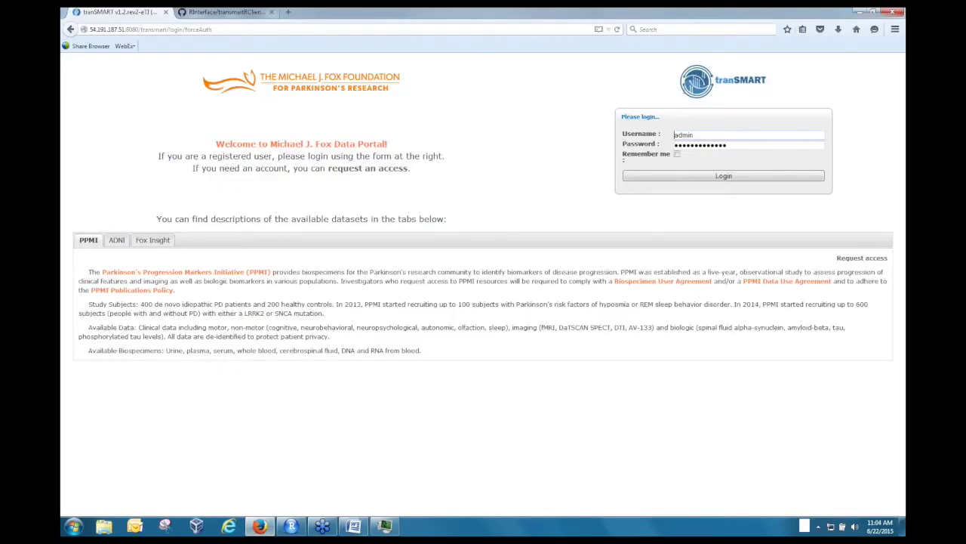
{"action": "left_click", "coordinate": [691, 176]}
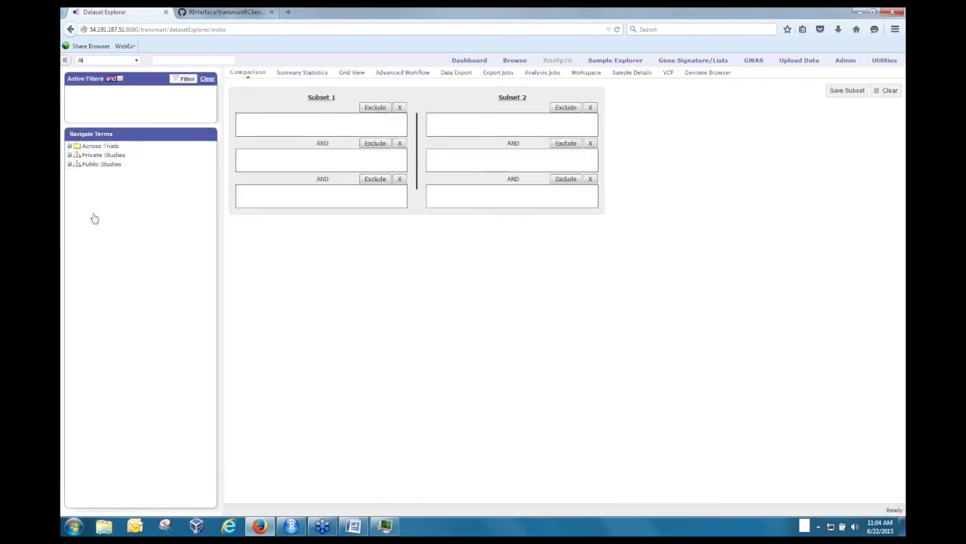
{"action": "left_click", "coordinate": [68, 164]}
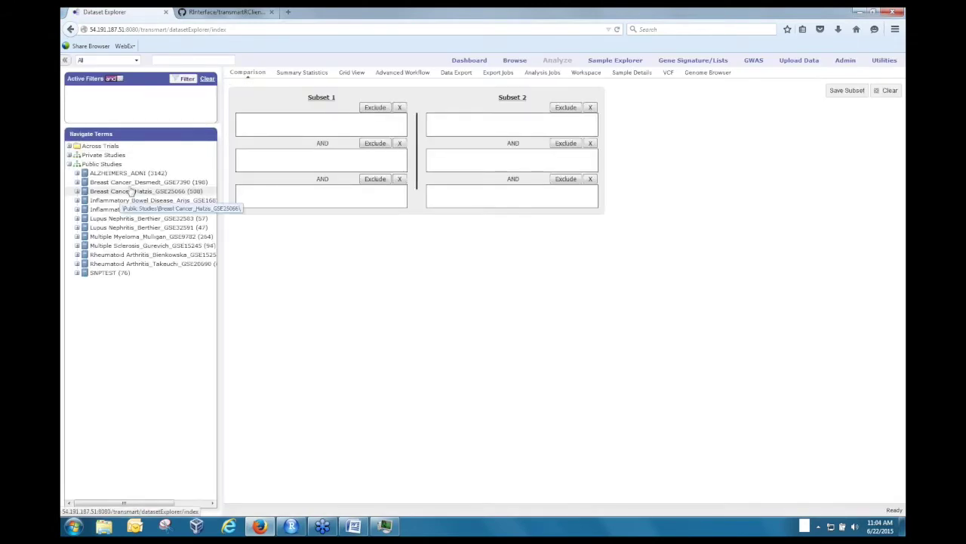
{"action": "left_click", "coordinate": [76, 183]}
{"action": "left_click", "coordinate": [77, 182]}
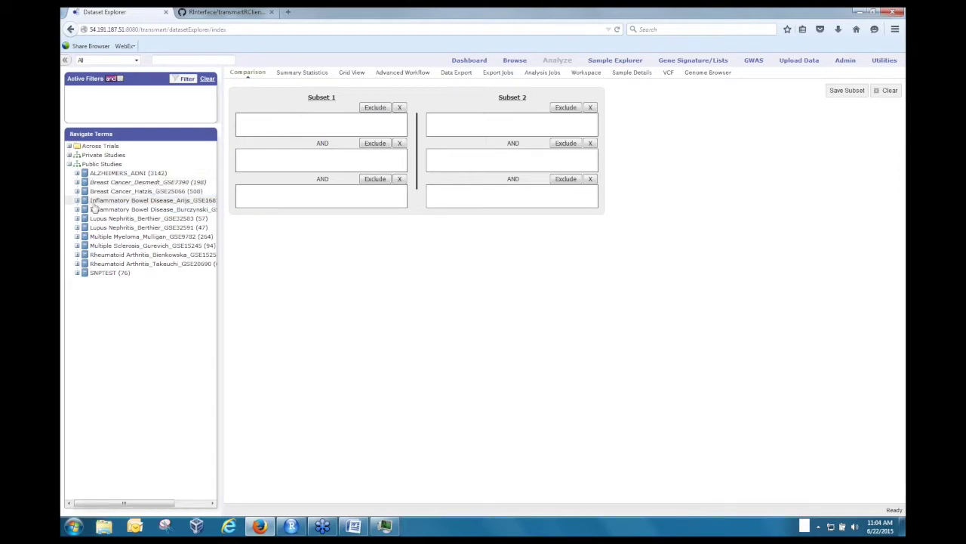
{"action": "left_click", "coordinate": [85, 191]}
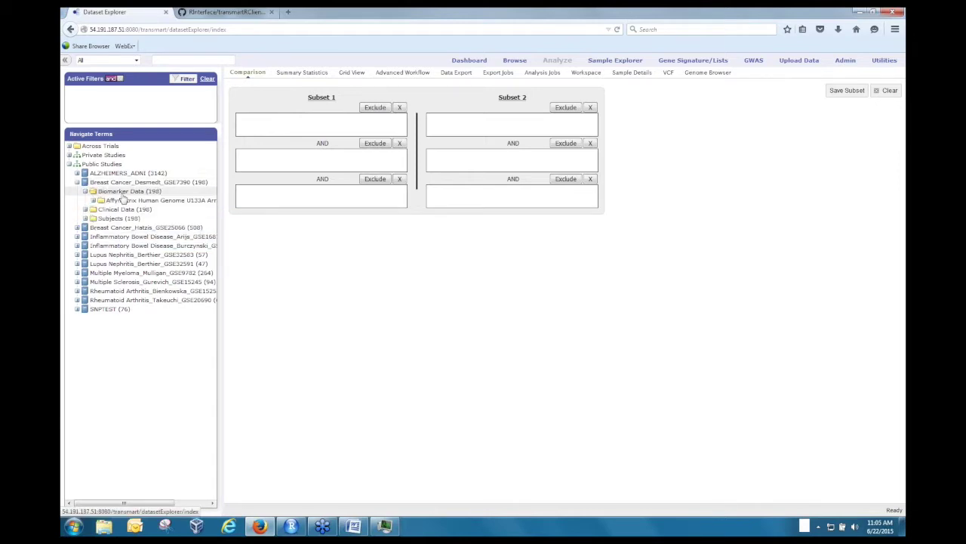
{"action": "left_click", "coordinate": [93, 200]}
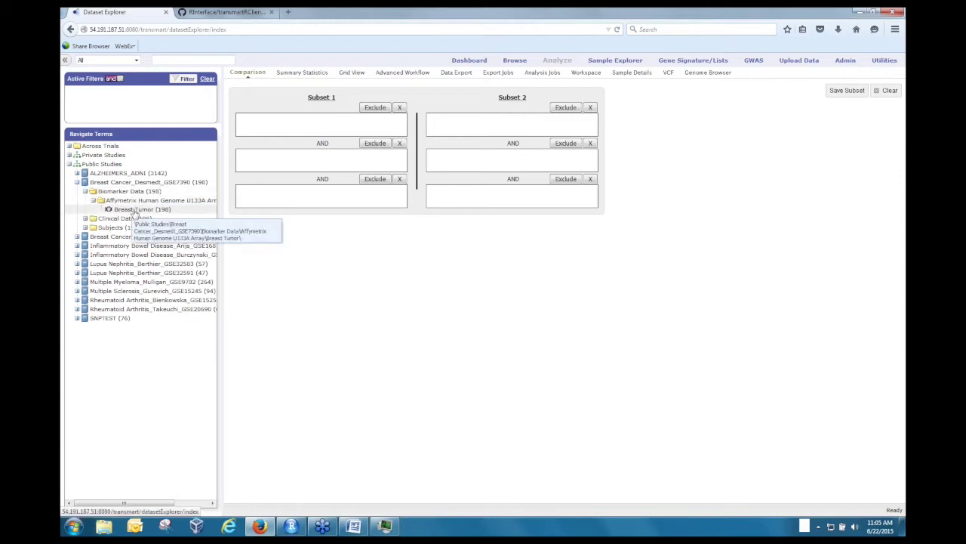
- Expand the study's Subjects branch down to Estrogen Receptor Status, IHC under Tumor Characteristics, and widen the navigation tree
{"action": "left_click", "coordinate": [85, 227]}
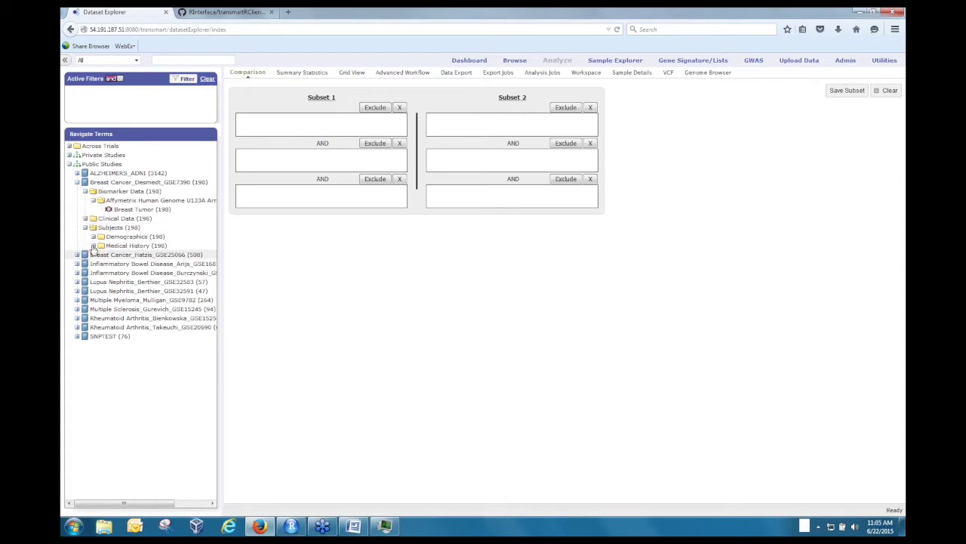
{"action": "left_click", "coordinate": [93, 245]}
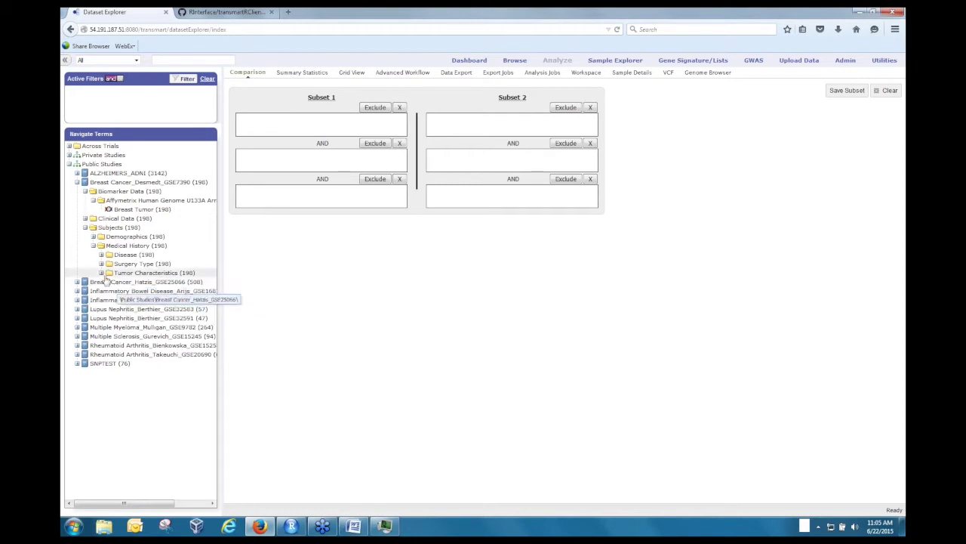
{"action": "left_click", "coordinate": [110, 290]}
{"action": "left_click_drag", "start_coordinate": [225, 325], "coordinate": [317, 325]}
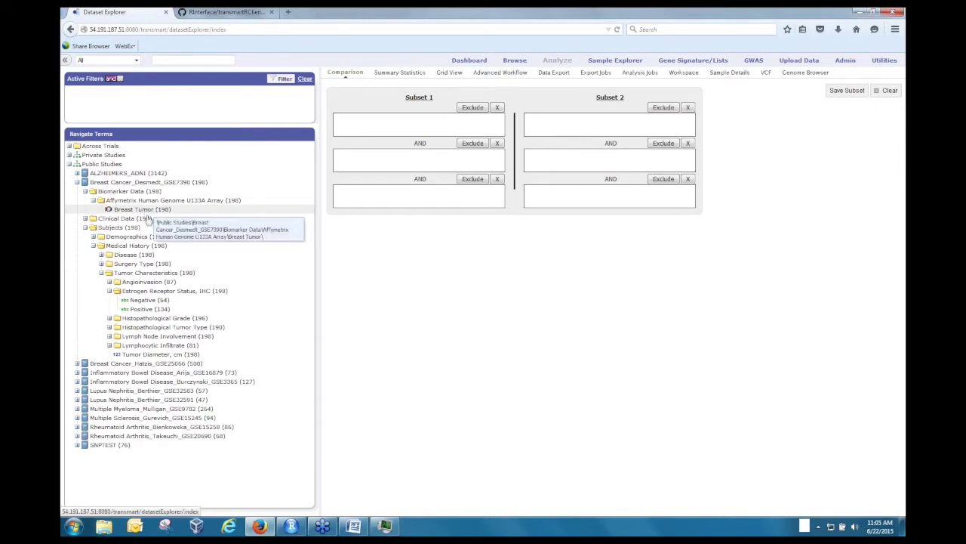
- Return to the getHighdimData call in RStudio, and read the HIGH-DIMENSIONAL DATA section of rTransmart.doc in Word with its example output
{"action": "left_click", "coordinate": [294, 528]}
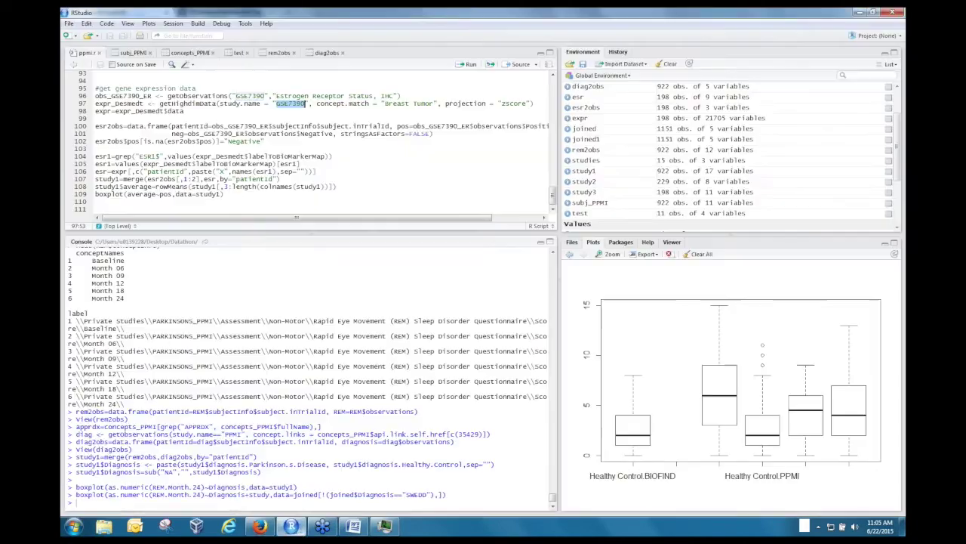
{"action": "left_click", "coordinate": [195, 103]}
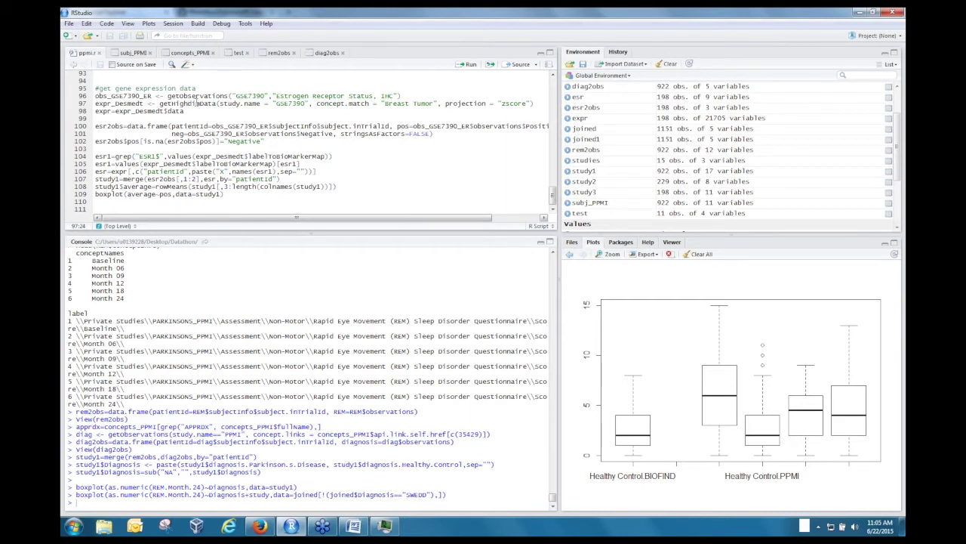
{"action": "mouse_move", "coordinate": [353, 531]}
{"action": "left_click", "coordinate": [353, 526]}
{"action": "scroll", "coordinate": [395, 310], "scroll_direction": "down", "scroll_amount": 20}
{"action": "scroll", "coordinate": [395, 310], "scroll_direction": "down", "scroll_amount": 20}
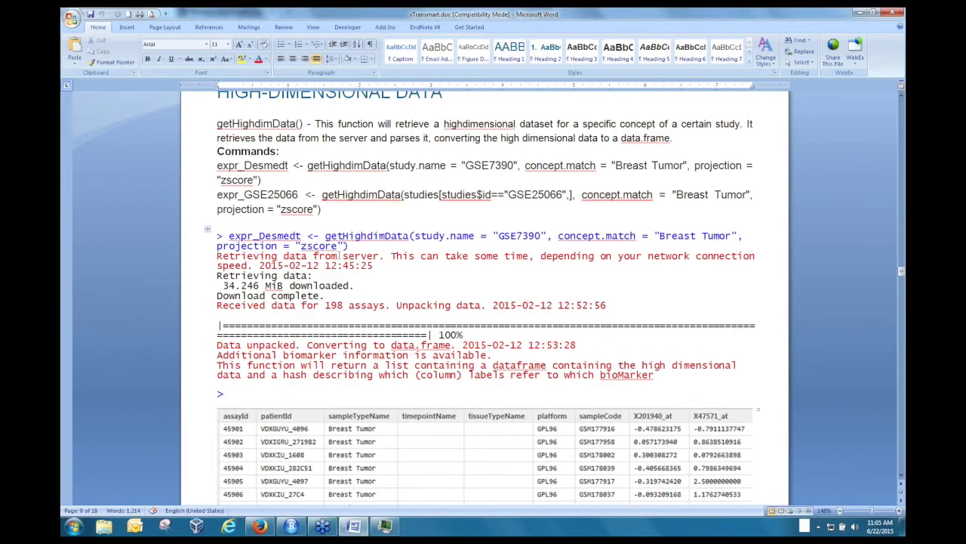
{"action": "scroll", "coordinate": [348, 229], "scroll_direction": "down", "scroll_amount": 1}
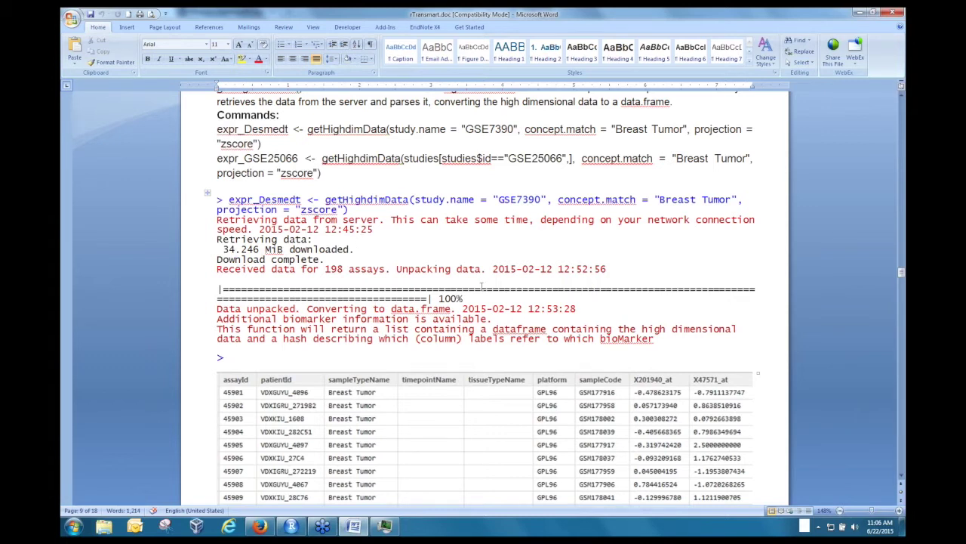
- Switch back to RStudio, run line 98 to assign expr_Desmedt$data to expr, and open the expr data frame
{"action": "left_click", "coordinate": [291, 526]}
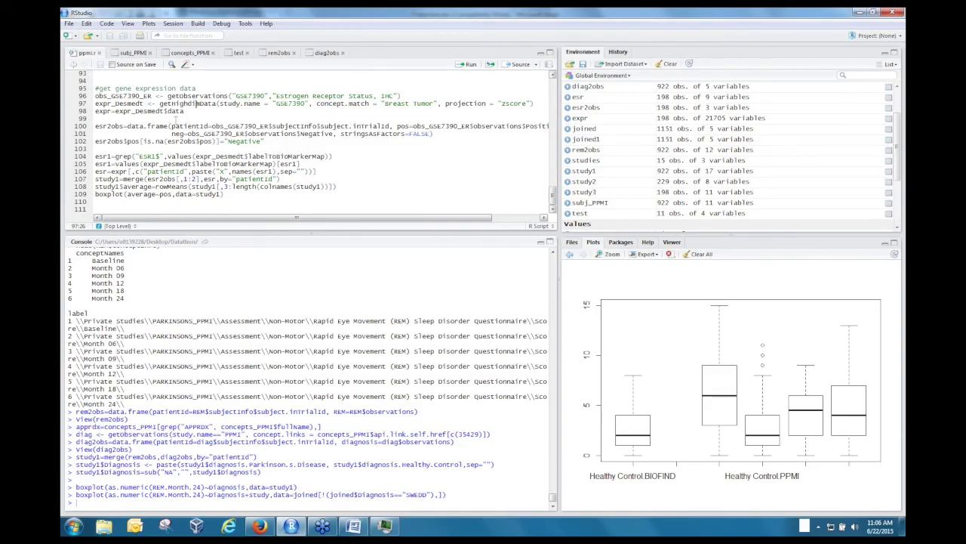
{"action": "key", "text": "Home"}
{"action": "key", "text": "ctrl+shift+Right"}
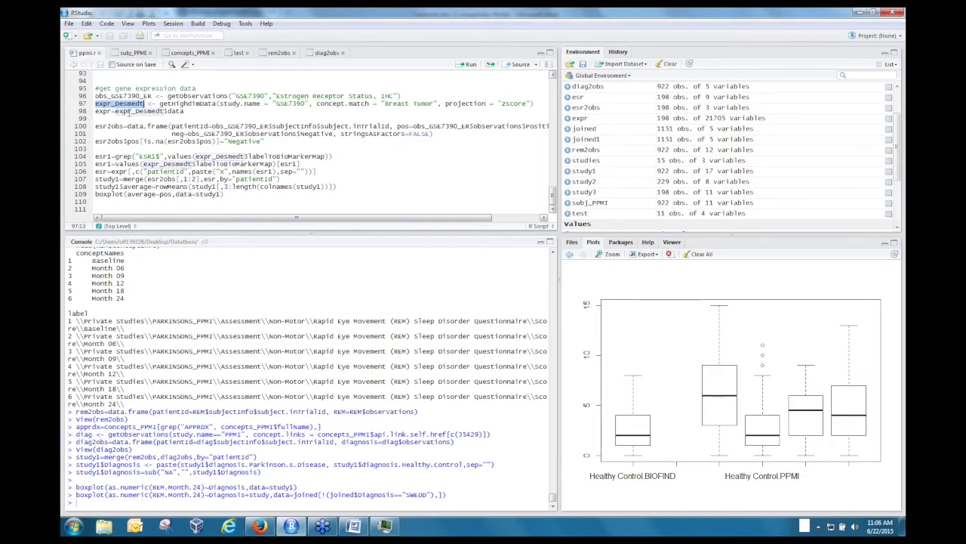
{"action": "left_click", "coordinate": [130, 111]}
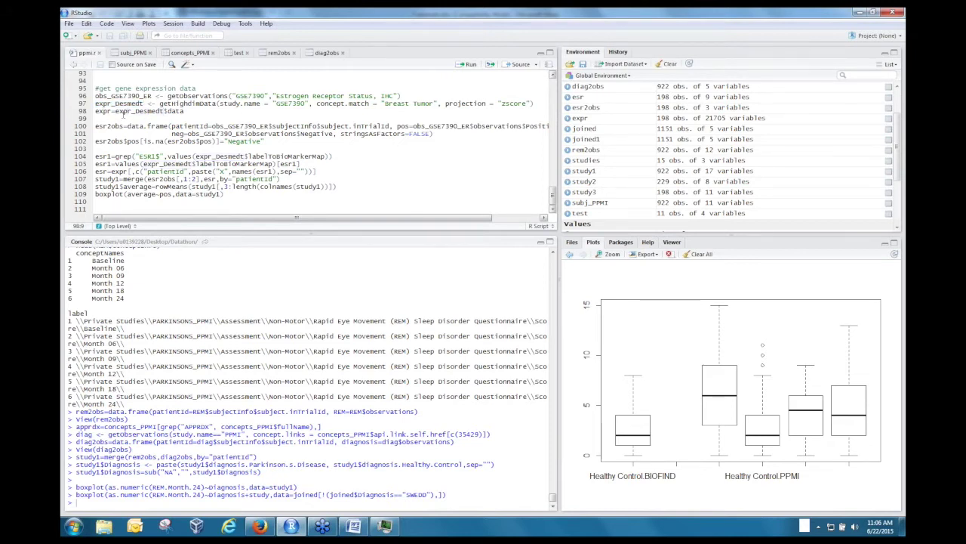
{"action": "left_click", "coordinate": [150, 111]}
{"action": "left_click", "coordinate": [469, 65]}
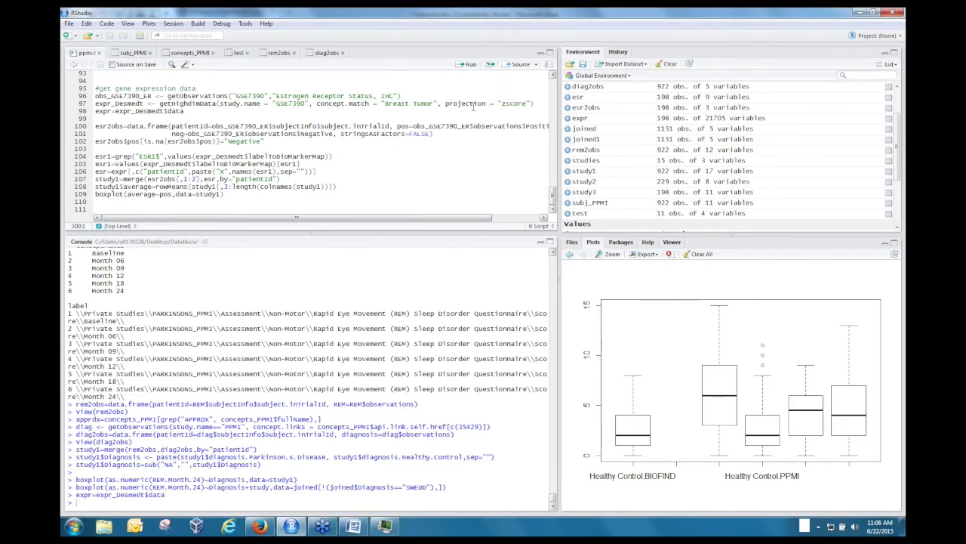
{"action": "scroll", "coordinate": [594, 160], "scroll_direction": "up", "scroll_amount": 1}
{"action": "left_click", "coordinate": [580, 149]}
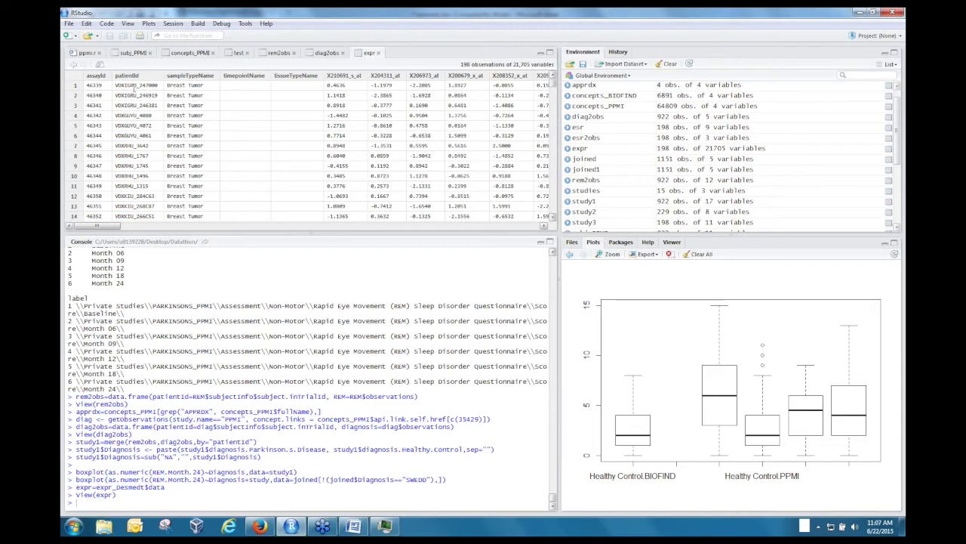
- Examine the sample type and probe expression columns of the expr data frame
{"action": "double_click", "coordinate": [176, 88]}
{"action": "left_click_drag", "start_coordinate": [328, 76], "coordinate": [363, 76]}
{"action": "double_click", "coordinate": [337, 85]}
- Return to the ppmi.r script and review lines 100 to 102, which build esr2obs with Positive and Negative receptor status
{"action": "left_click", "coordinate": [87, 53]}
{"action": "left_click", "coordinate": [263, 141]}
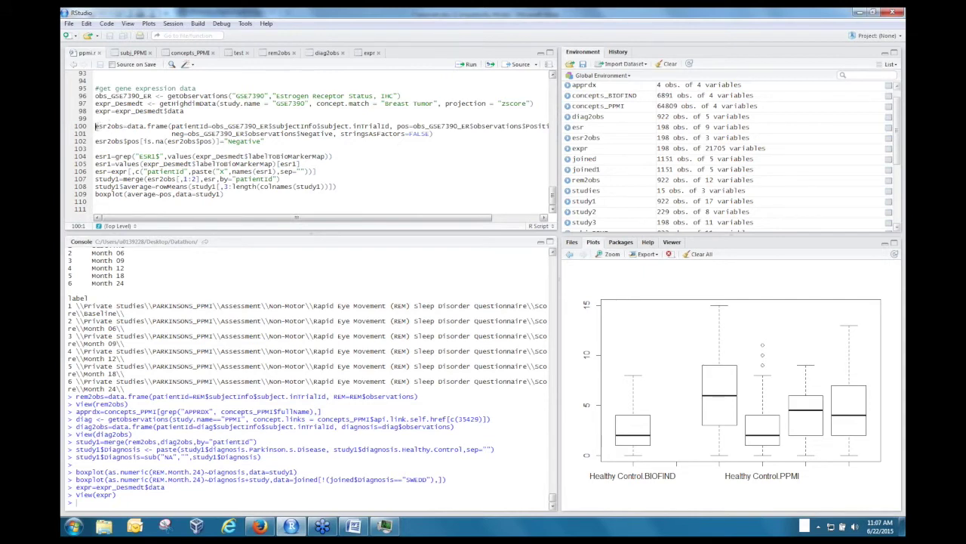
{"action": "key", "text": "shift+Down"}
{"action": "key", "text": "shift+Down"}
{"action": "key", "text": "shift+Down"}
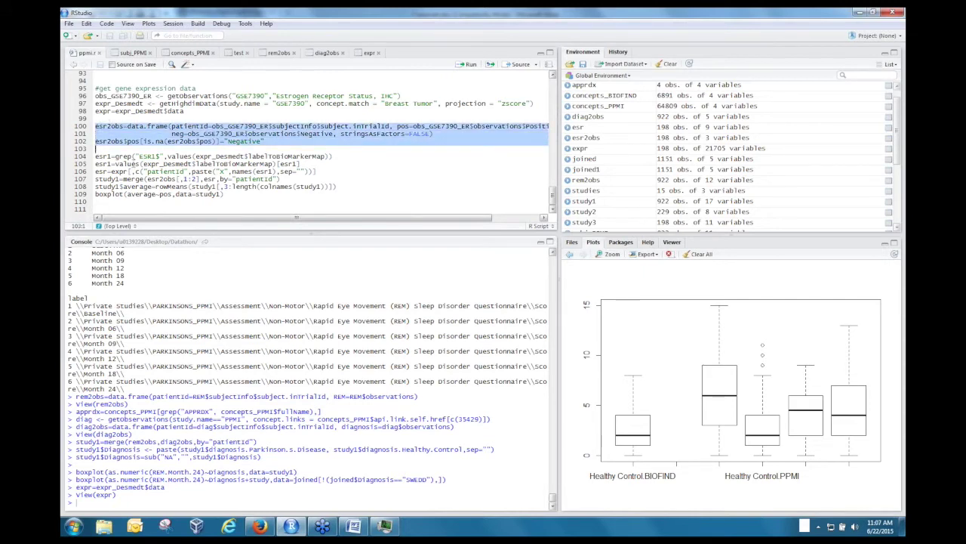
{"action": "left_click", "coordinate": [148, 157]}
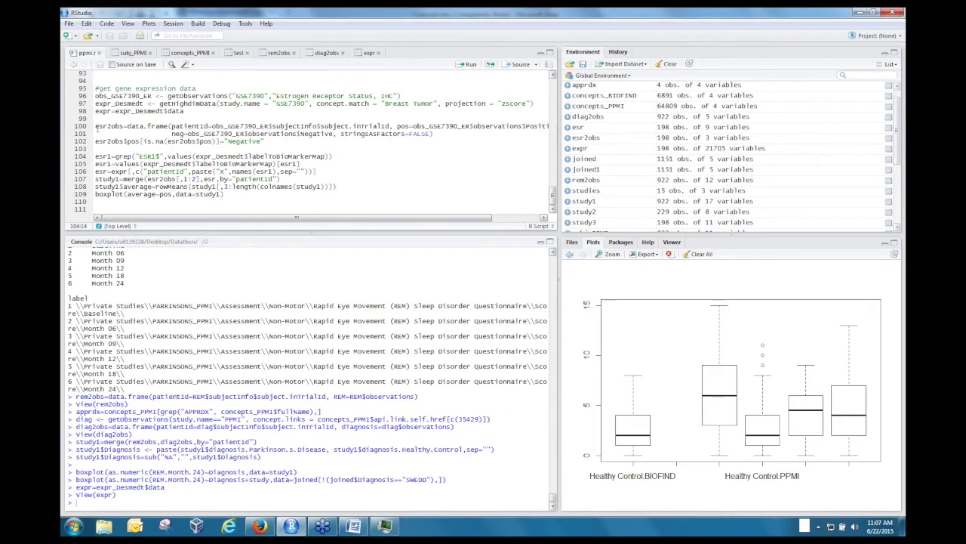
{"action": "left_click", "coordinate": [96, 127]}
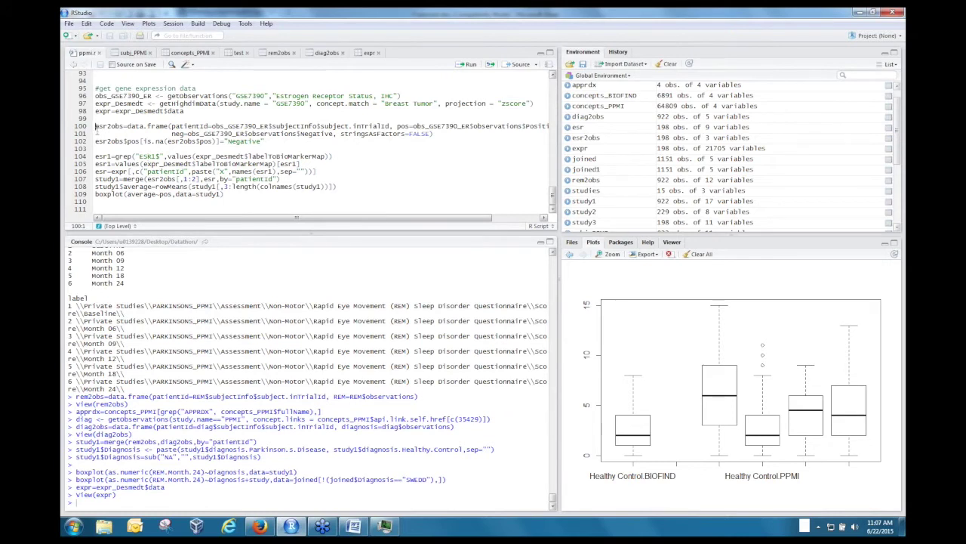
- Run line 104 to find the ESR1 entries in expr_Desmedt$labelToBioMarkerMap, and check the esr1 value in the environment
{"action": "left_click", "coordinate": [100, 156]}
{"action": "double_click", "coordinate": [270, 157]}
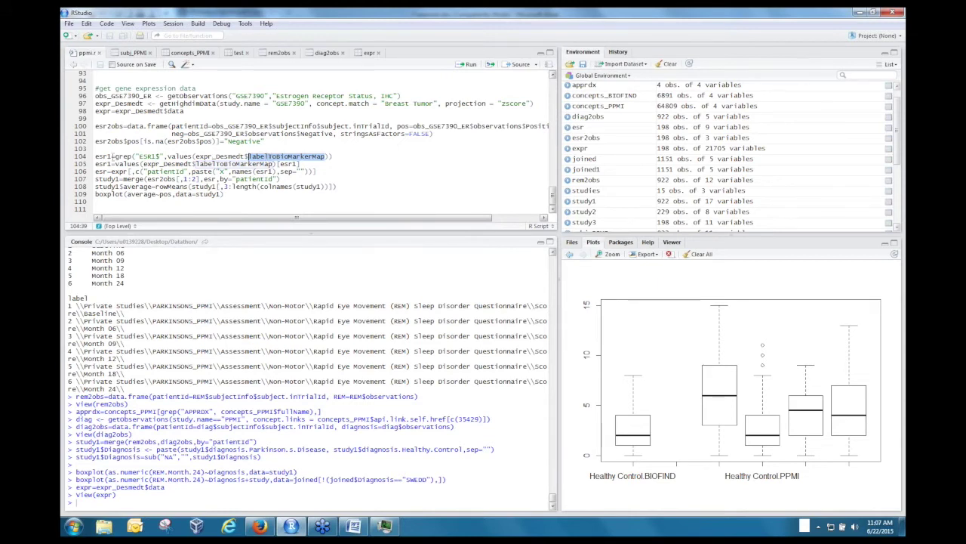
{"action": "left_click", "coordinate": [98, 157]}
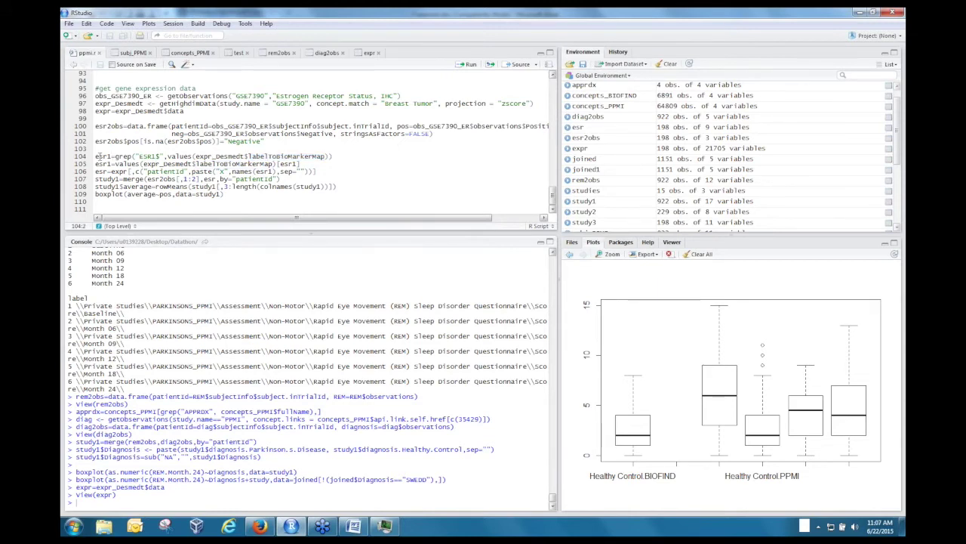
{"action": "left_click", "coordinate": [469, 65]}
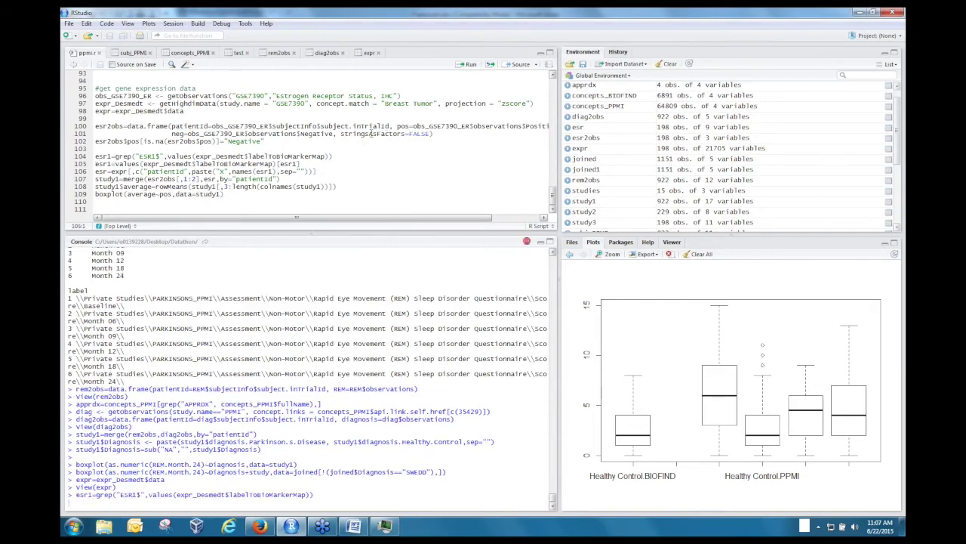
{"action": "scroll", "coordinate": [602, 165], "scroll_direction": "down", "scroll_amount": 5}
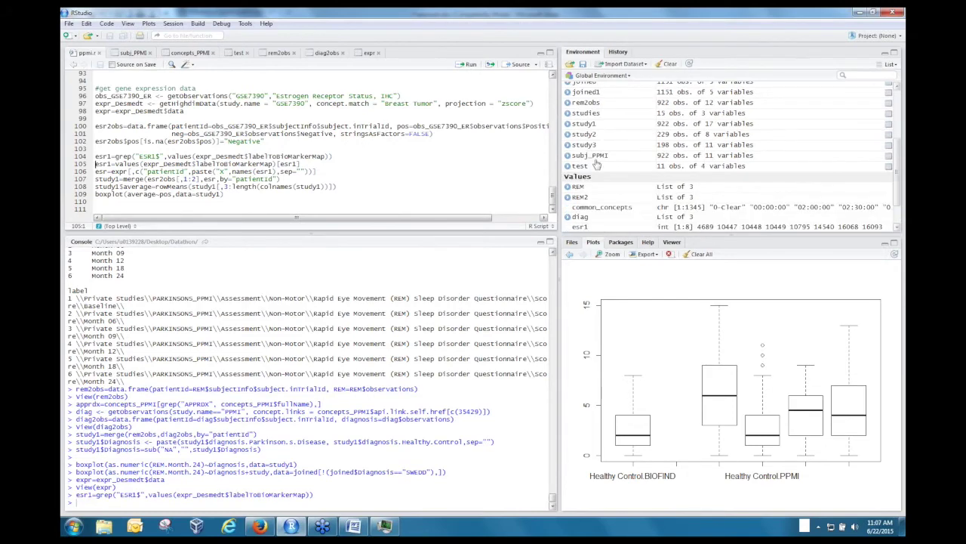
{"action": "scroll", "coordinate": [602, 165], "scroll_direction": "up", "scroll_amount": 4}
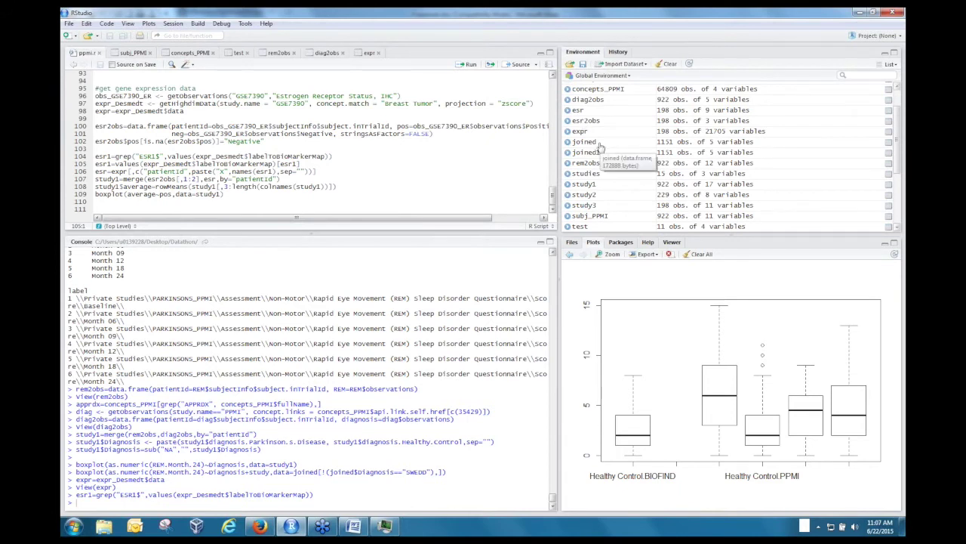
{"action": "scroll", "coordinate": [602, 148], "scroll_direction": "down", "scroll_amount": 3}
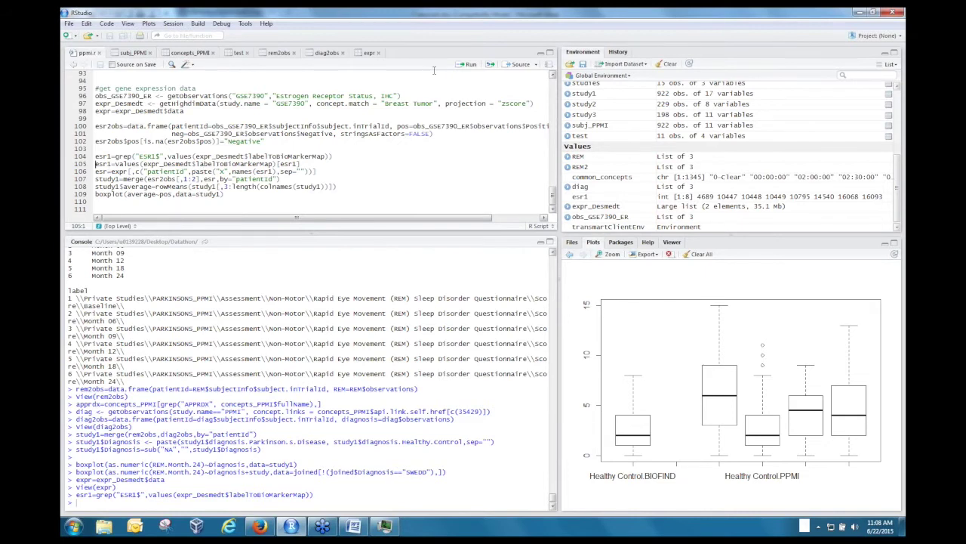
- Run lines 105 and 106 to get the ESR1 probe names and extract their columns into esr, and look through the esr data frame
{"action": "left_click", "coordinate": [469, 67]}
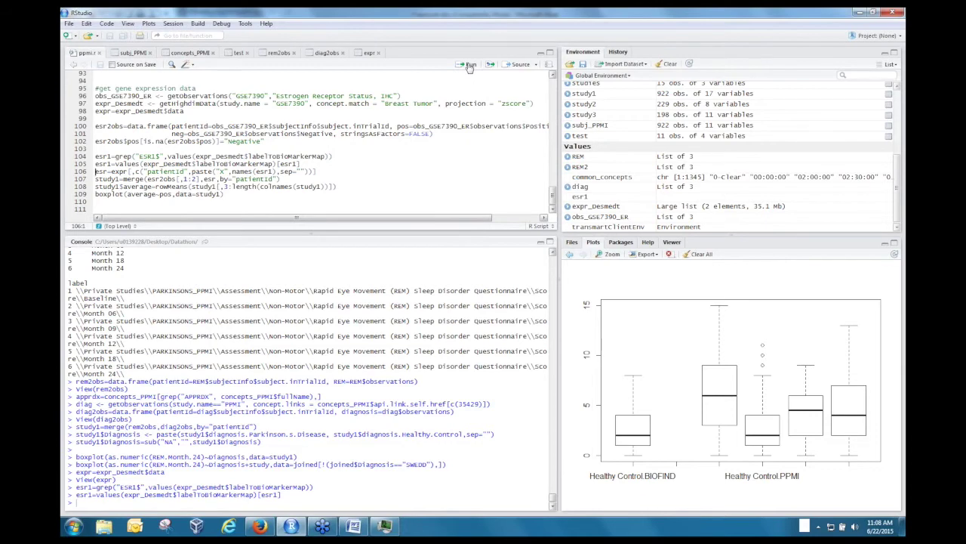
{"action": "left_click", "coordinate": [468, 67]}
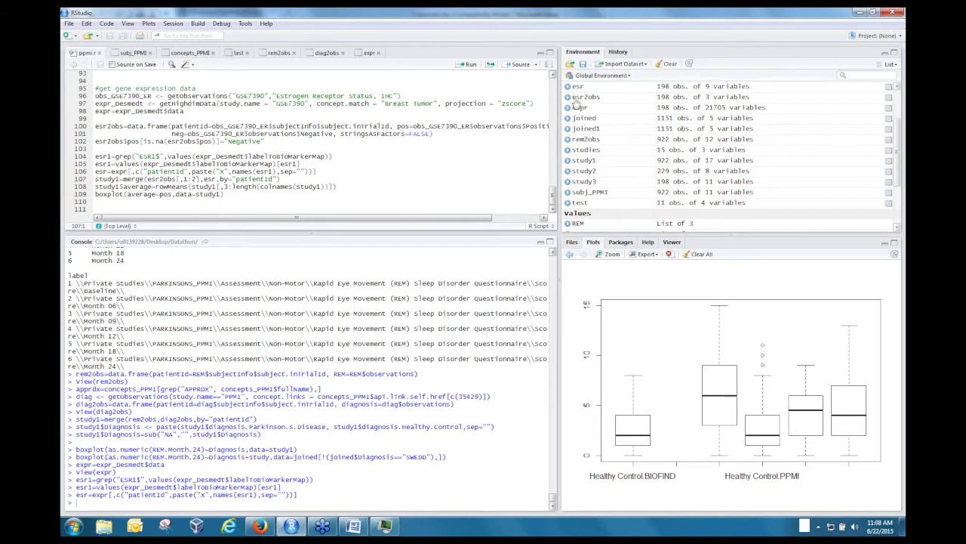
{"action": "scroll", "coordinate": [579, 121], "scroll_direction": "up", "scroll_amount": 1}
{"action": "left_click", "coordinate": [578, 118]}
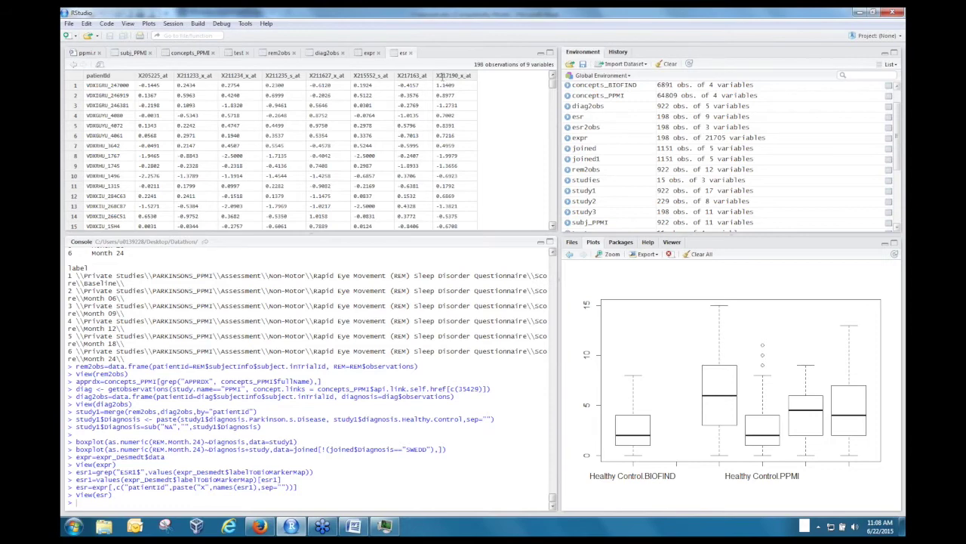
{"action": "scroll", "coordinate": [117, 126], "scroll_direction": "down", "scroll_amount": 5}
{"action": "scroll", "coordinate": [117, 126], "scroll_direction": "up", "scroll_amount": 5}
{"action": "scroll", "coordinate": [224, 132], "scroll_direction": "down", "scroll_amount": 3}
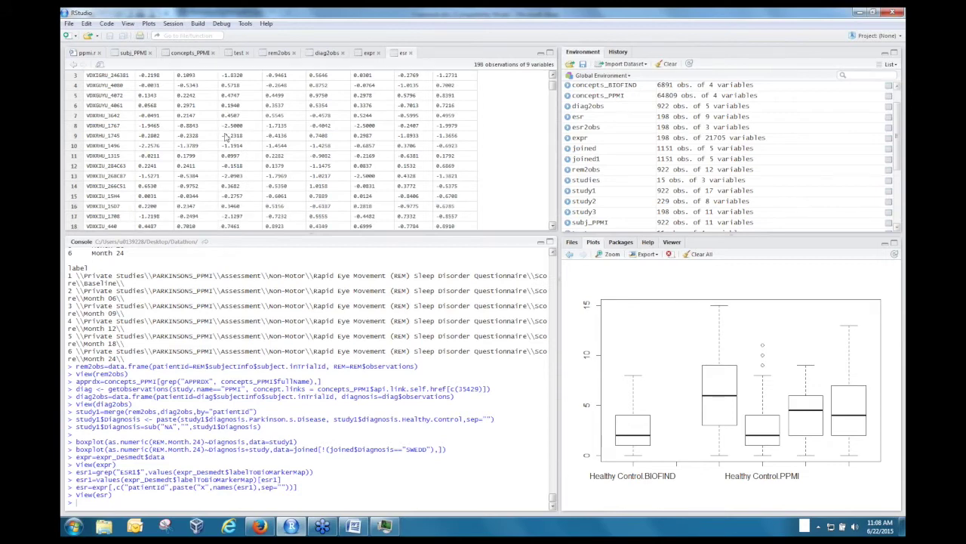
{"action": "scroll", "coordinate": [225, 132], "scroll_direction": "up", "scroll_amount": 3}
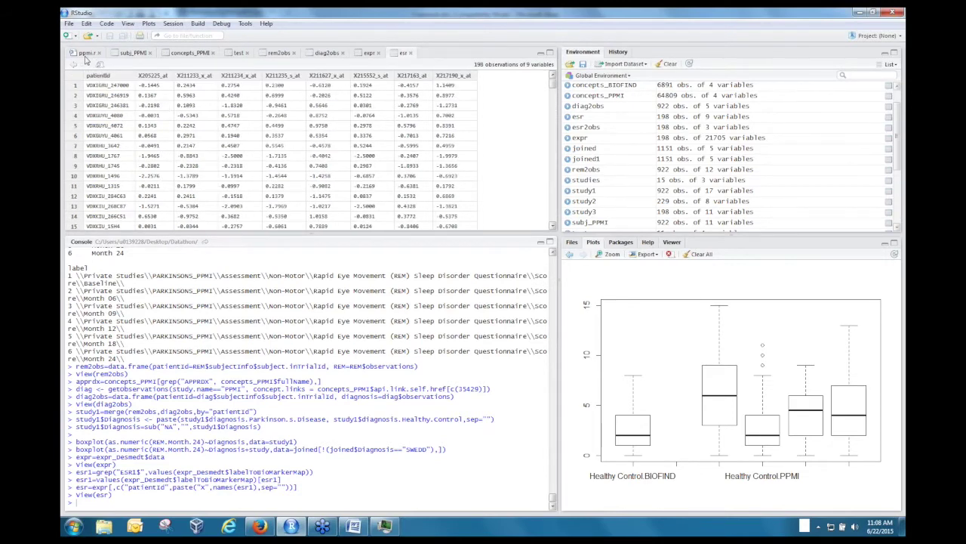
- Run lines 107 and 108 of ppmi.r to merge esr2obs with esr by patientId and add the row average, and open study1
{"action": "left_click", "coordinate": [87, 53]}
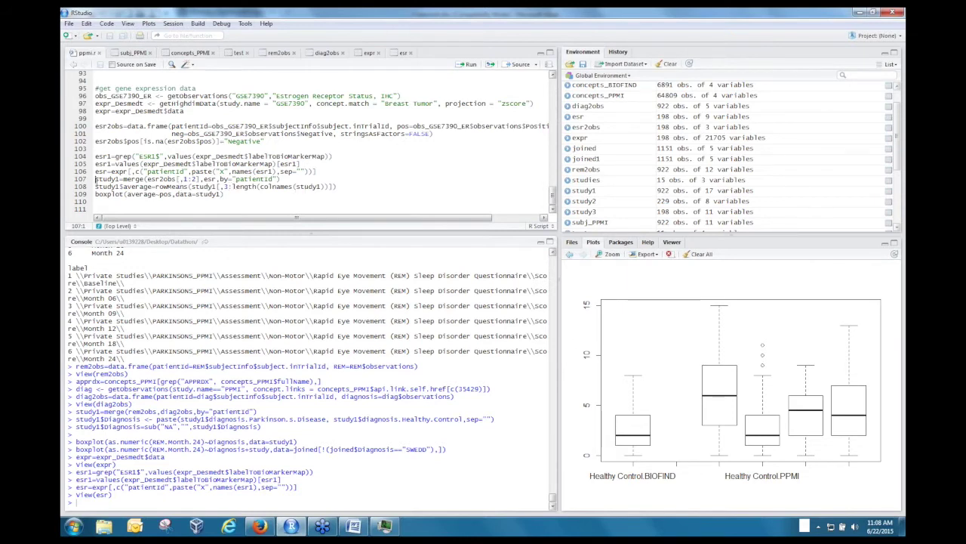
{"action": "key", "text": "shift+Down"}
{"action": "key", "text": "shift+Down"}
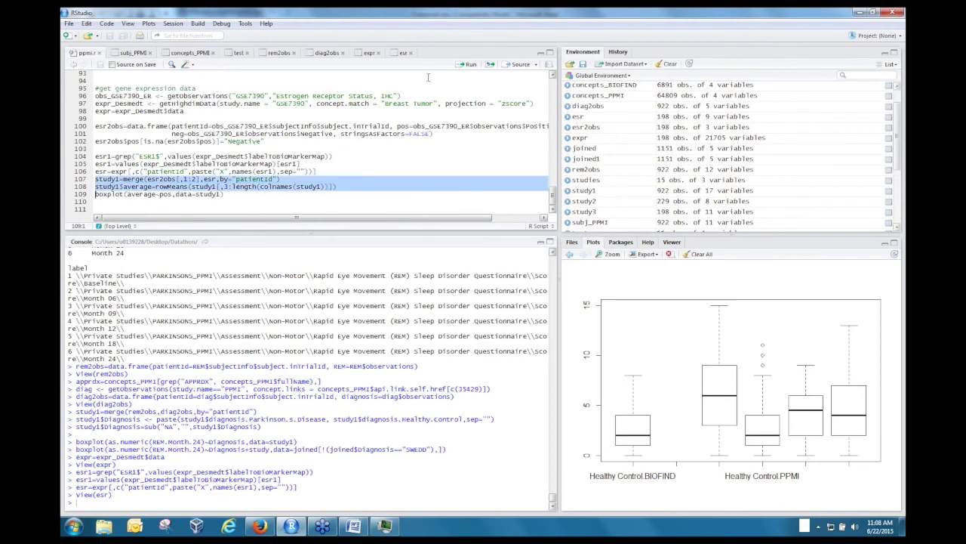
{"action": "left_click", "coordinate": [470, 65]}
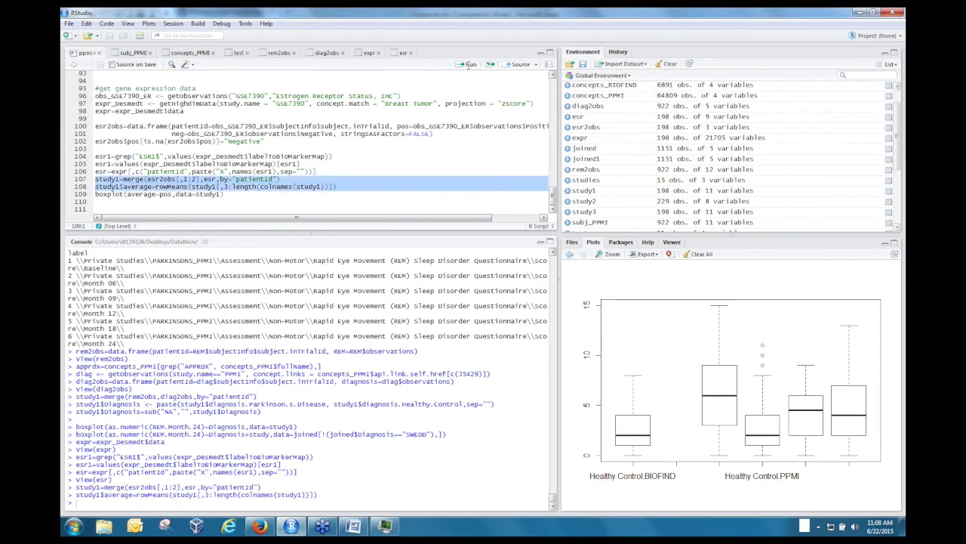
{"action": "left_click", "coordinate": [585, 191]}
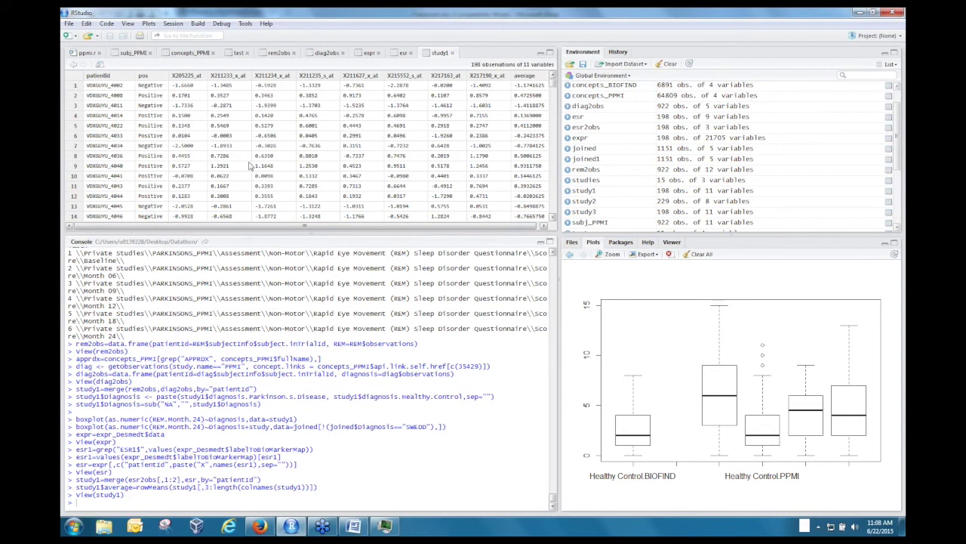
- Run line 109 to draw the boxplot of average by pos from study1, view the plot enlarged, and close the enlarged view
{"action": "left_click", "coordinate": [86, 53]}
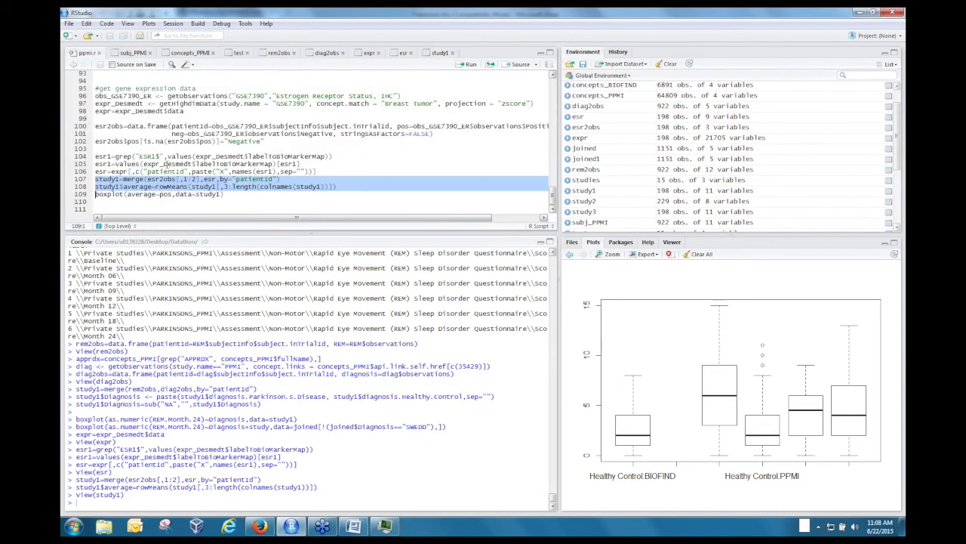
{"action": "left_click", "coordinate": [105, 194]}
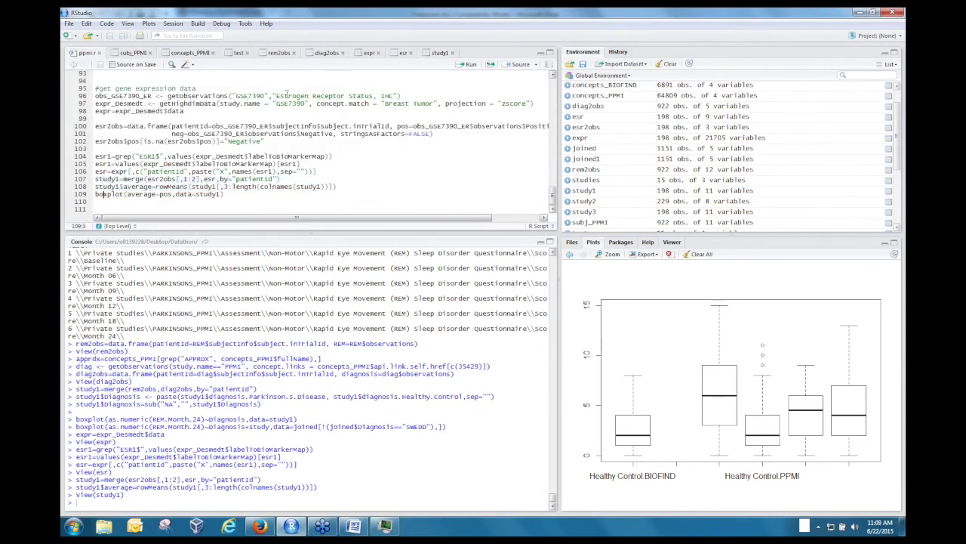
{"action": "left_click", "coordinate": [470, 66]}
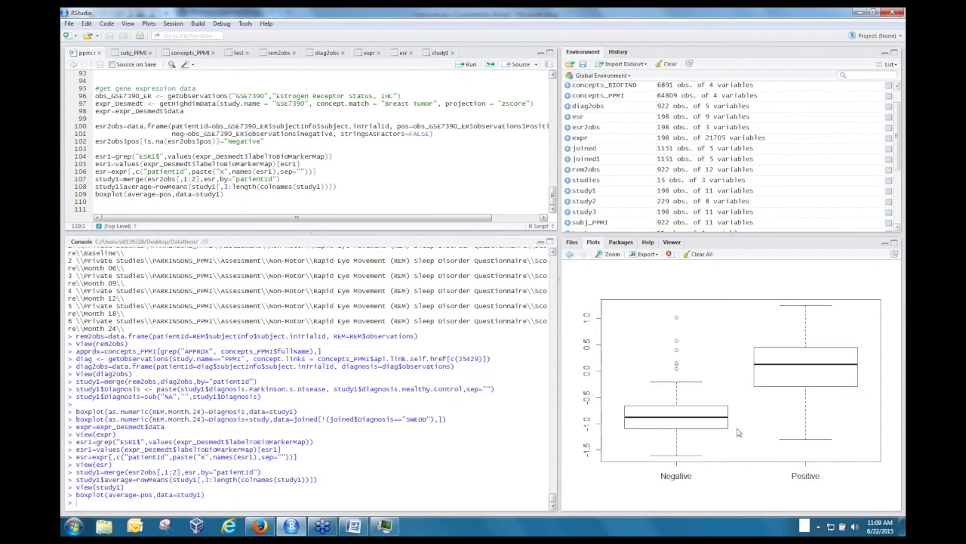
{"action": "left_click", "coordinate": [610, 254]}
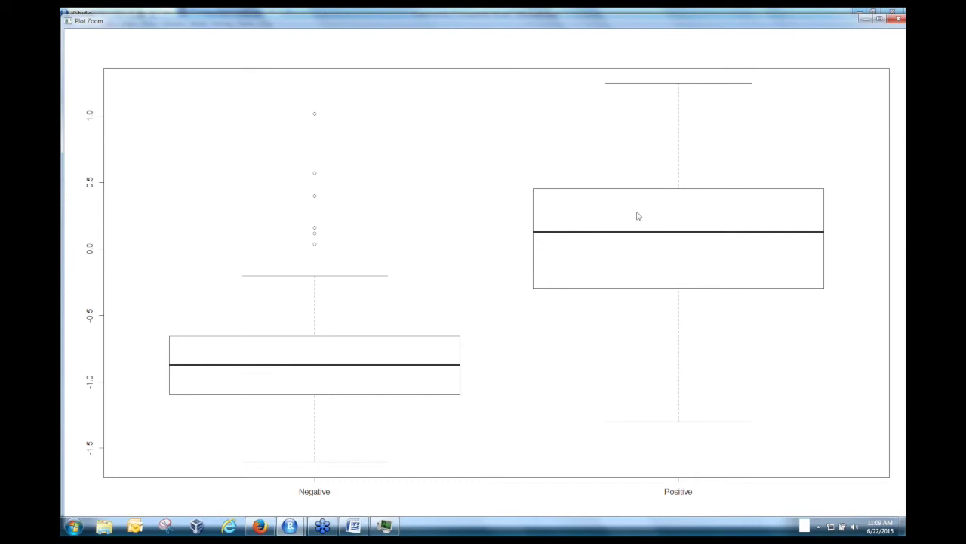
{"action": "double_click", "coordinate": [804, 30]}
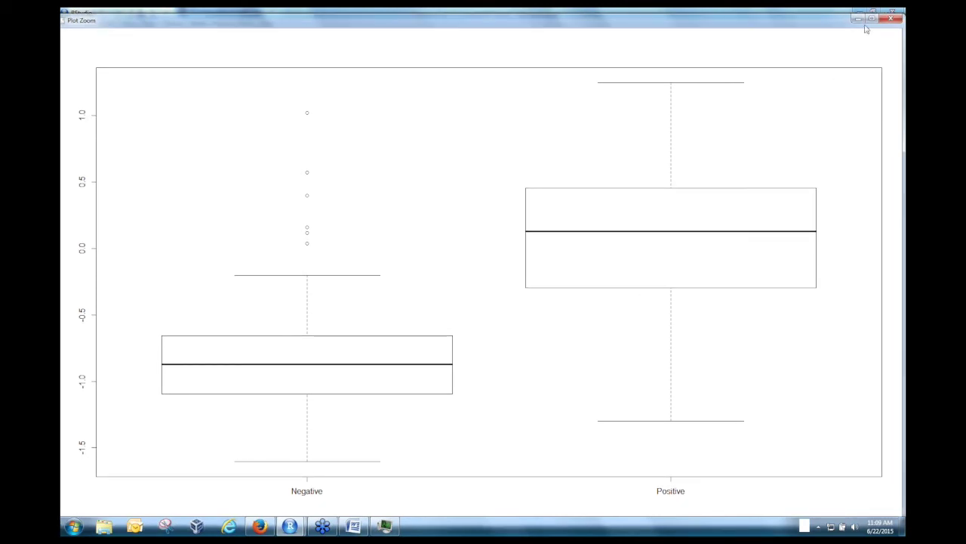
{"action": "left_click", "coordinate": [890, 17]}
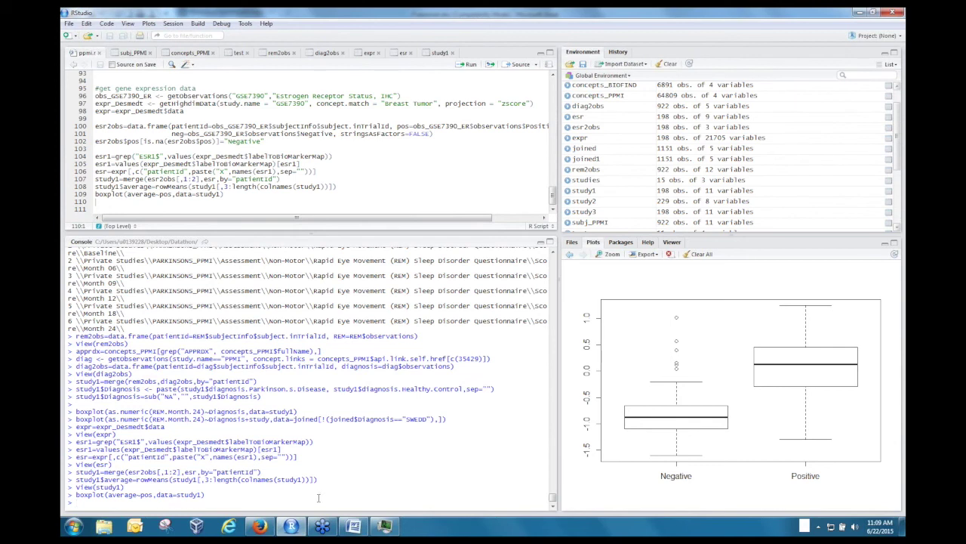
- Launch the Gene Expression Boxplot app from the console with shiny::runApp() and maximize its browser window
{"action": "type", "text": "shiny::run"}
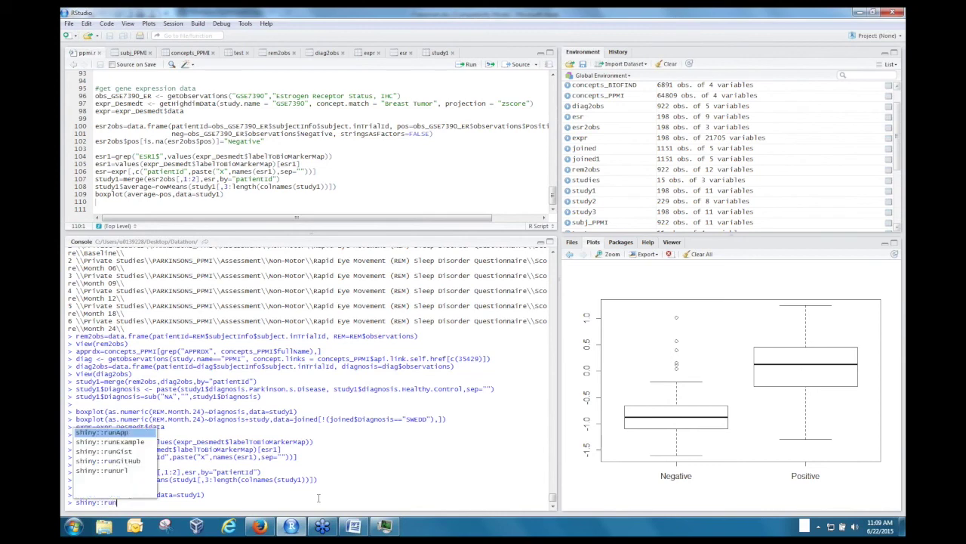
{"action": "key", "text": "Tab"}
{"action": "key", "text": "Return"}
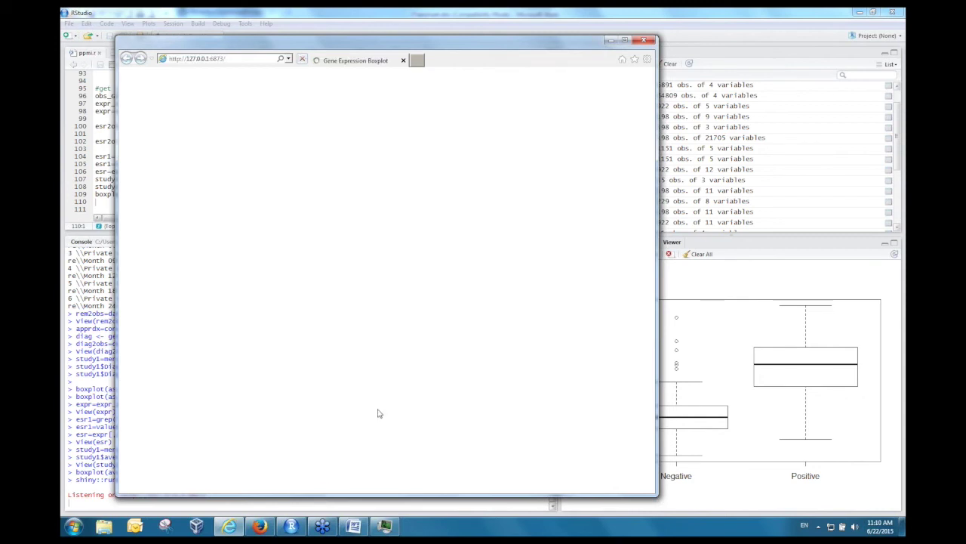
{"action": "left_click", "coordinate": [626, 42]}
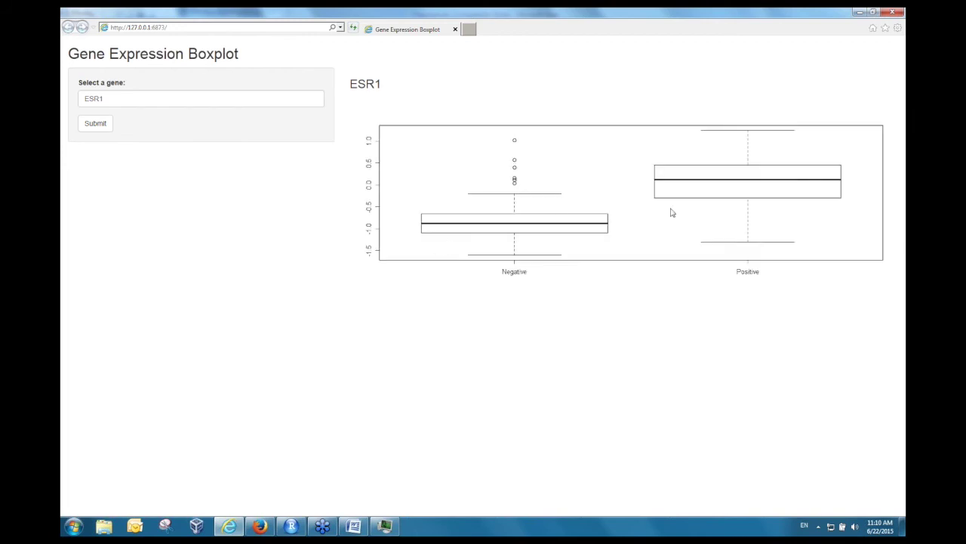
- Plot the expression of gene AR in the Gene Expression Boxplot app
{"action": "left_click", "coordinate": [124, 98]}
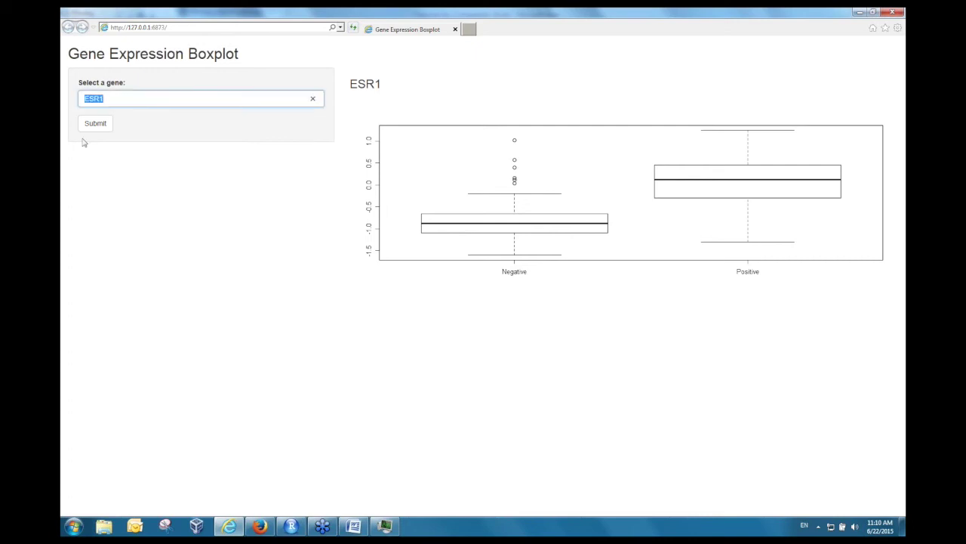
{"action": "type", "text": "AR"}
{"action": "left_click", "coordinate": [96, 125]}
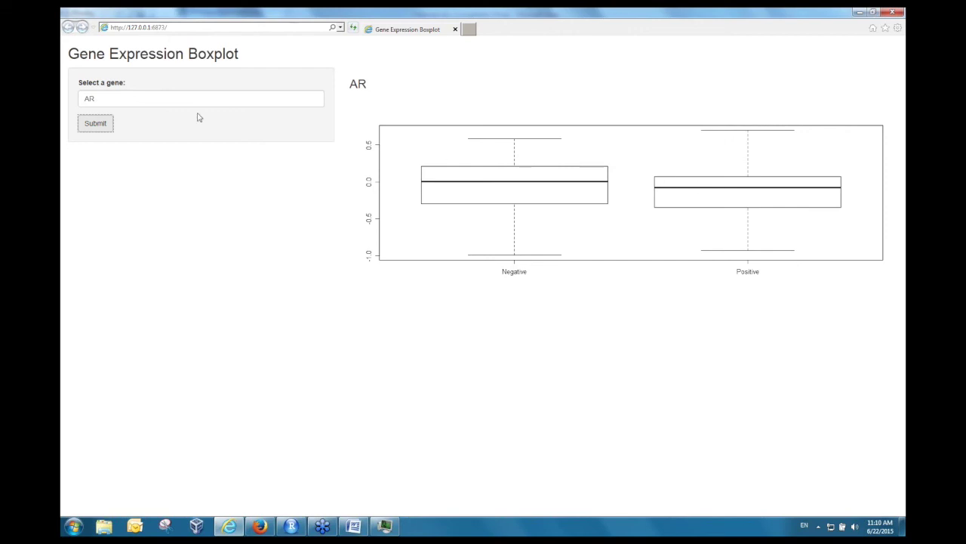
- Replace the gene with VEGFA and plot its expression by receptor status
{"action": "left_click_drag", "start_coordinate": [136, 93], "coordinate": [66, 102]}
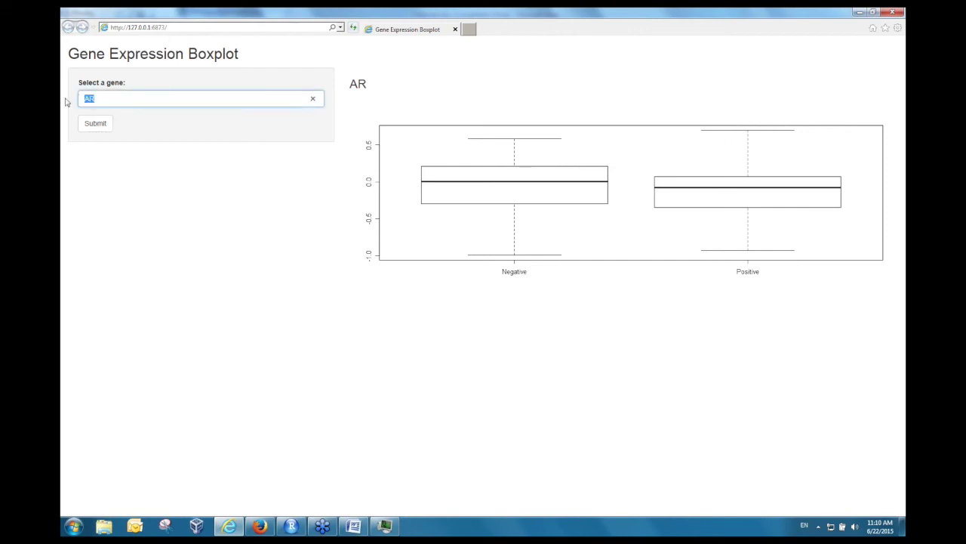
{"action": "type", "text": "VEGFA"}
{"action": "left_click", "coordinate": [95, 129]}
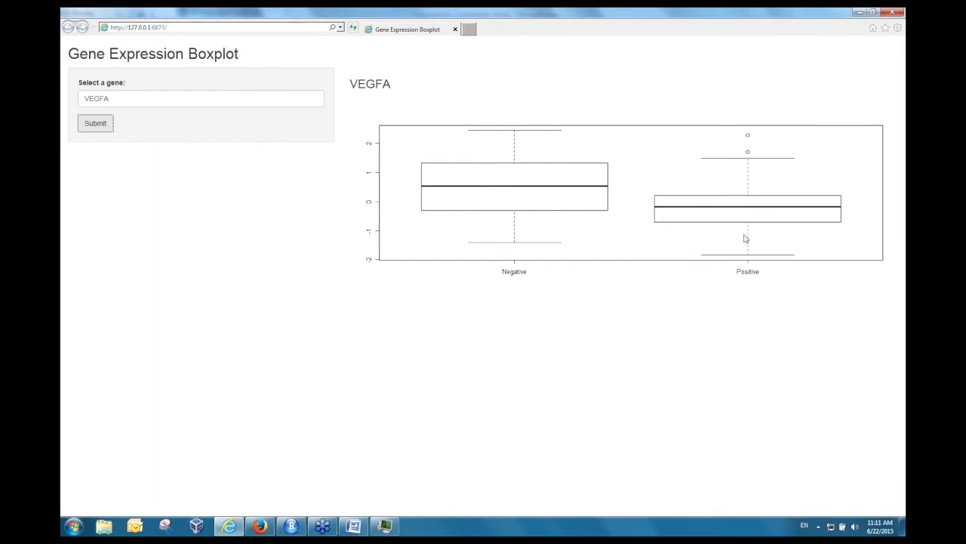
- Set the gene back to ESR1 and redraw its expression boxplot
{"action": "left_click_drag", "start_coordinate": [127, 98], "coordinate": [62, 90]}
{"action": "type", "text": "ESR1"}
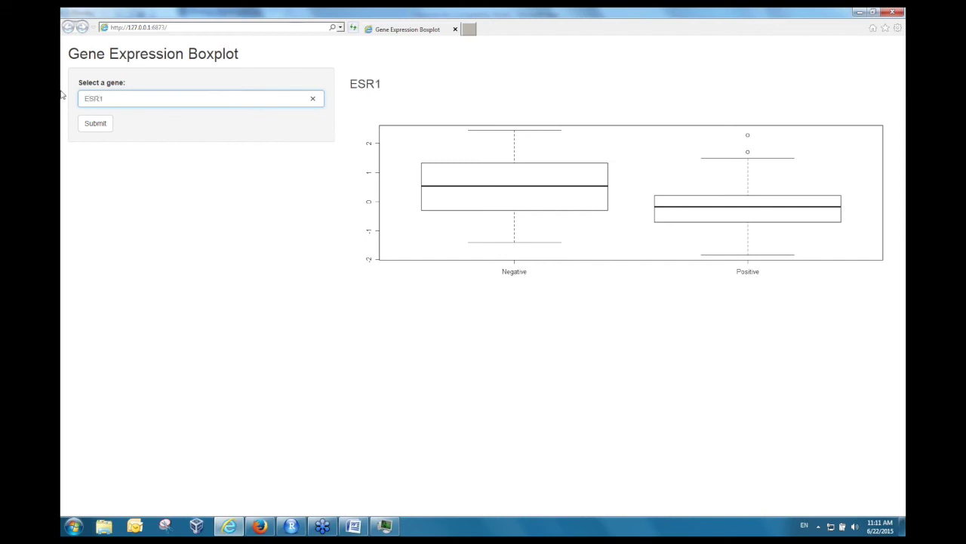
{"action": "left_click", "coordinate": [95, 123]}
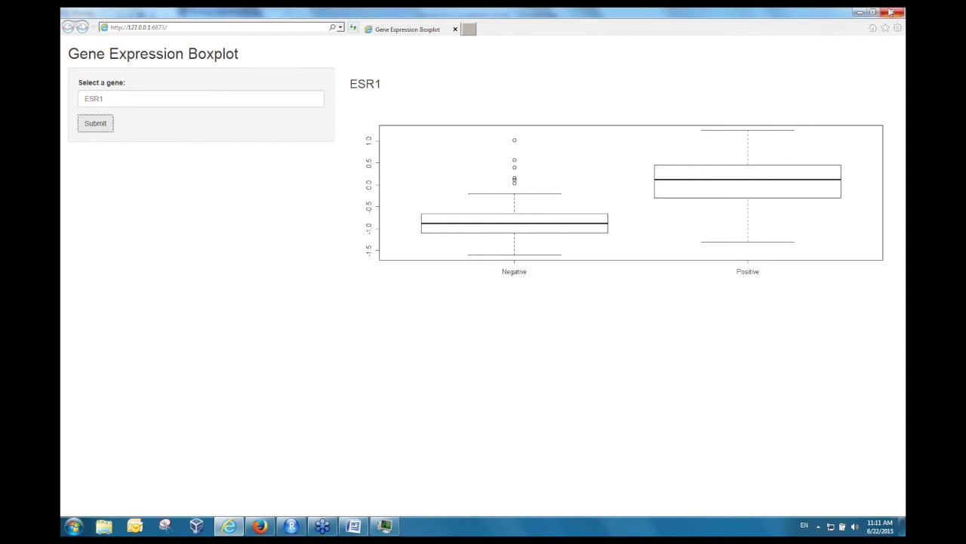
- Close the Gene Expression Boxplot browser window and clear the RStudio console
{"action": "left_click", "coordinate": [893, 14]}
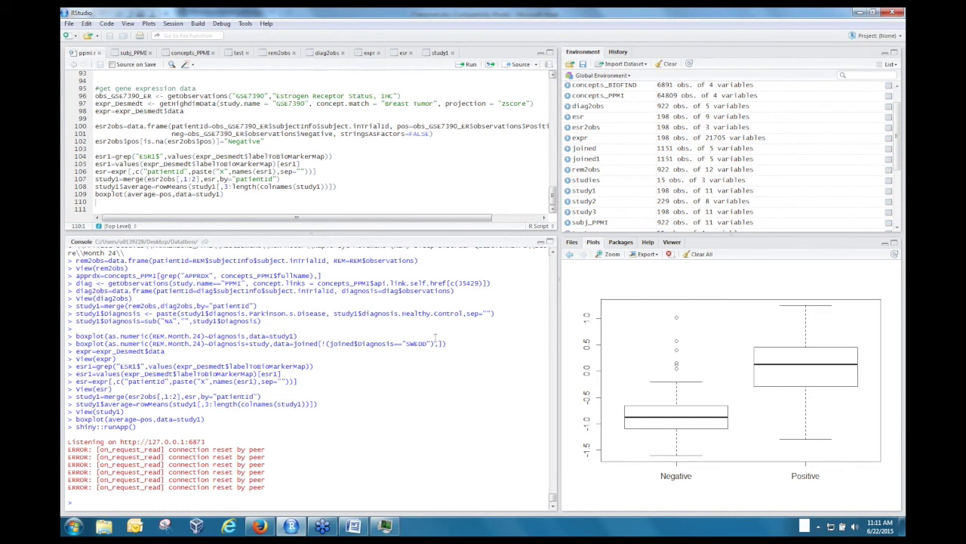
{"action": "key", "text": "ctrl+l"}
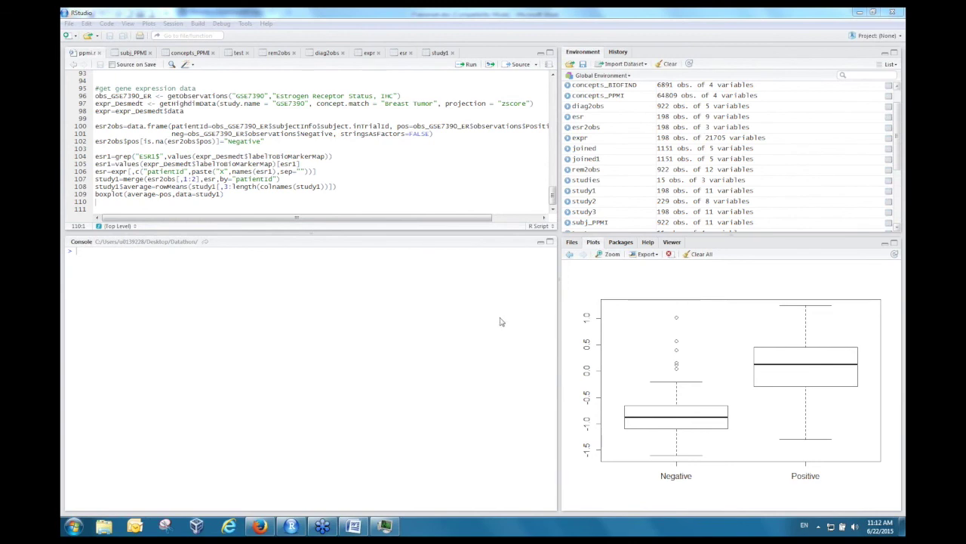
{"action": "left_click", "coordinate": [438, 324]}
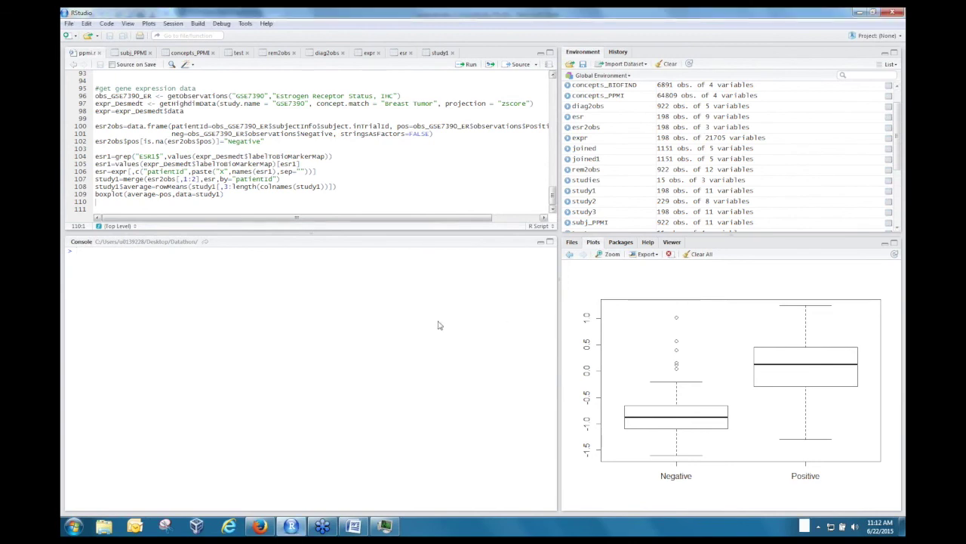